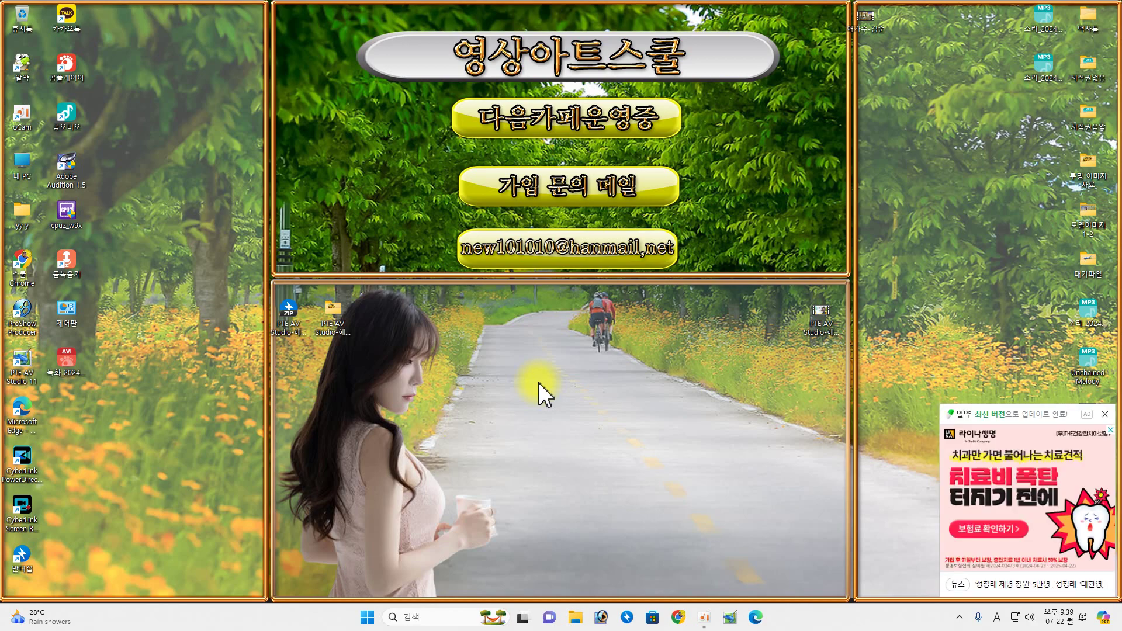
- Close the advertisement pop-up and move the PTE AV Studio zip archive onto the middle of the desktop
click(1105, 415)
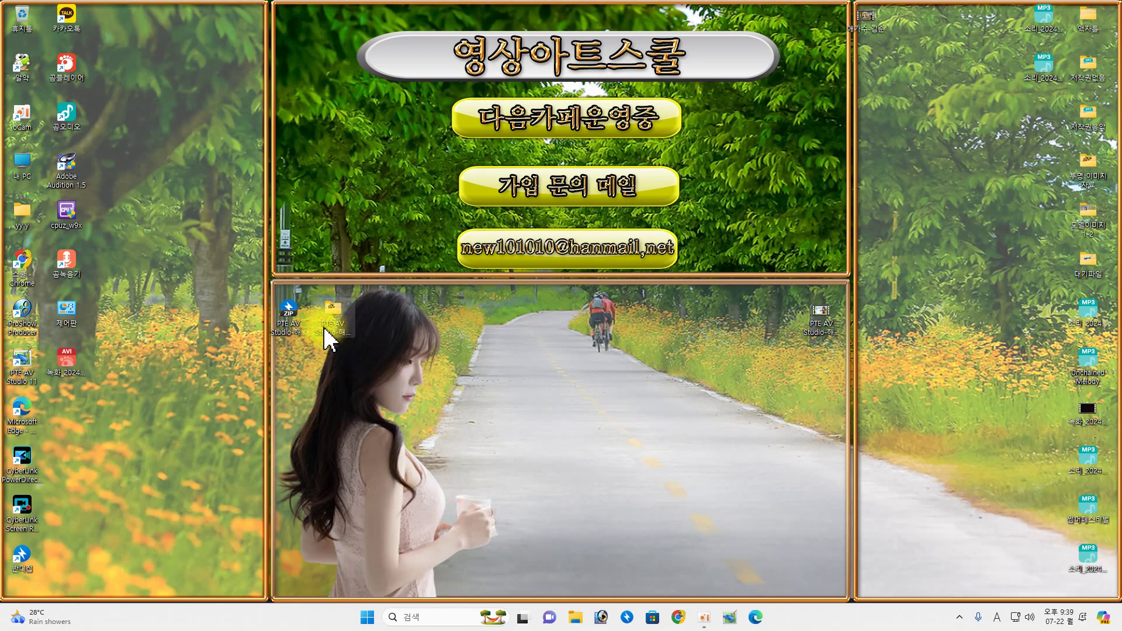
drag(297, 318, 596, 412)
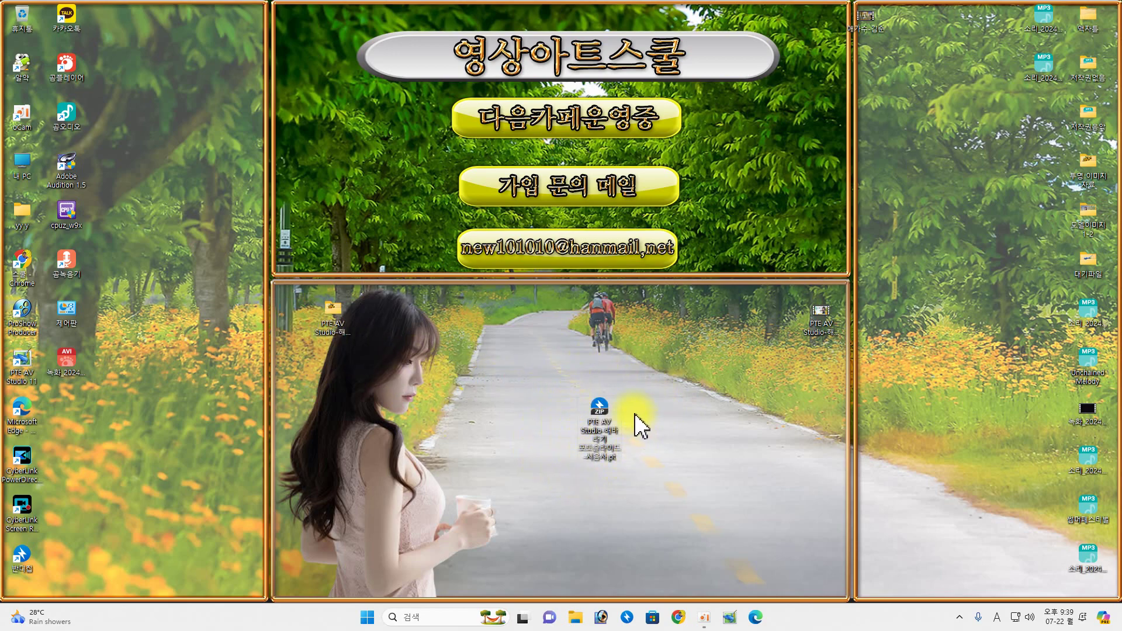
click(597, 411)
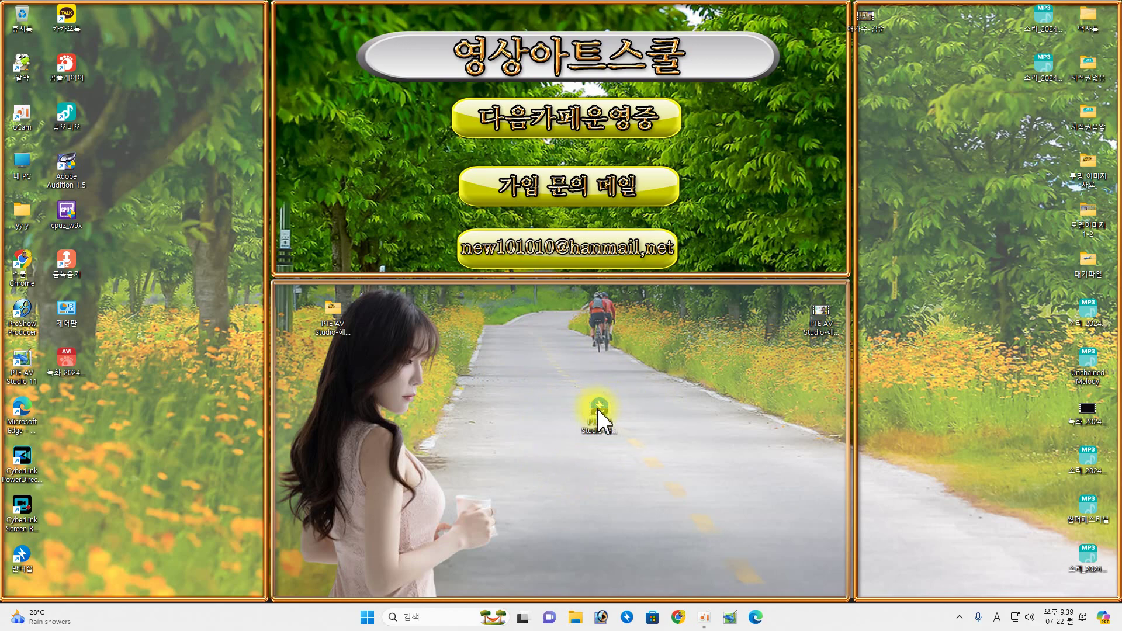
right_click(597, 416)
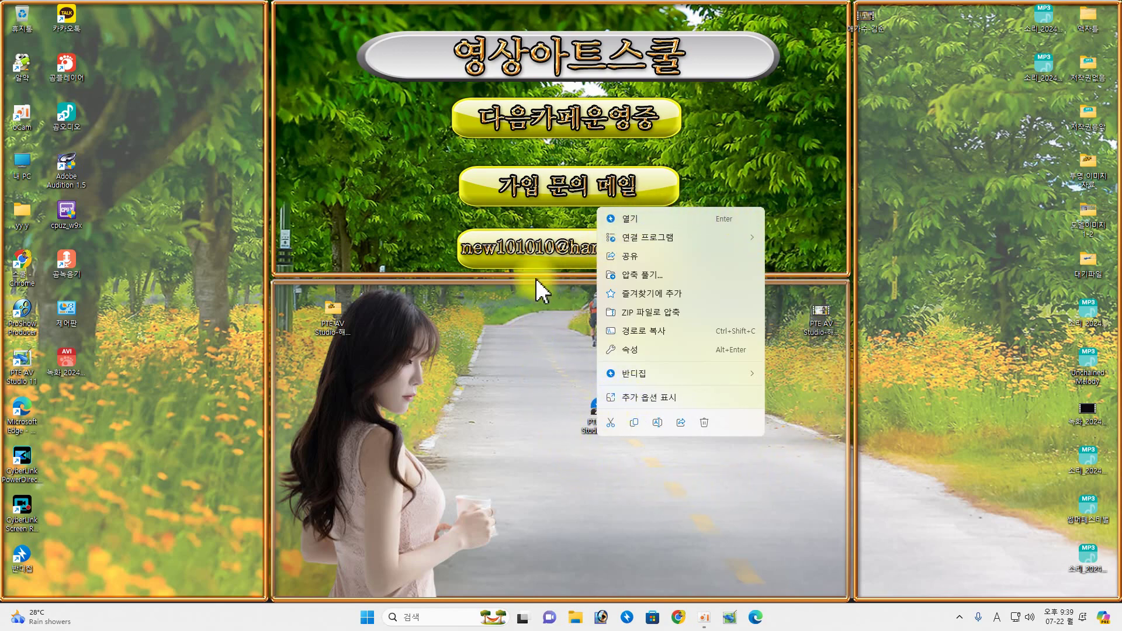
mouse_move(627, 384)
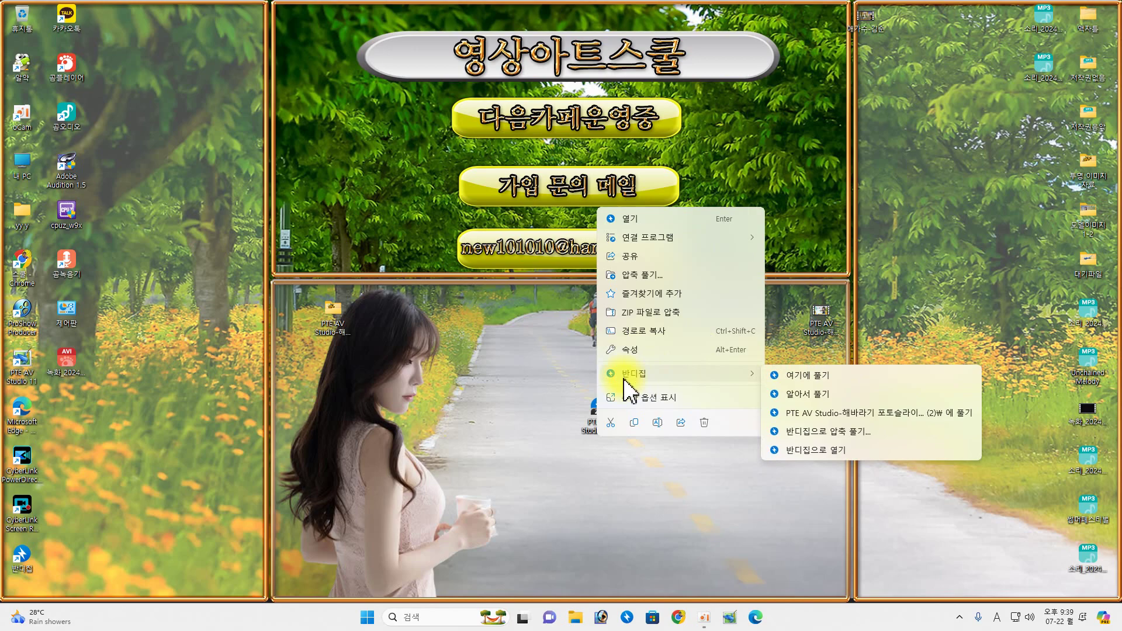
click(802, 376)
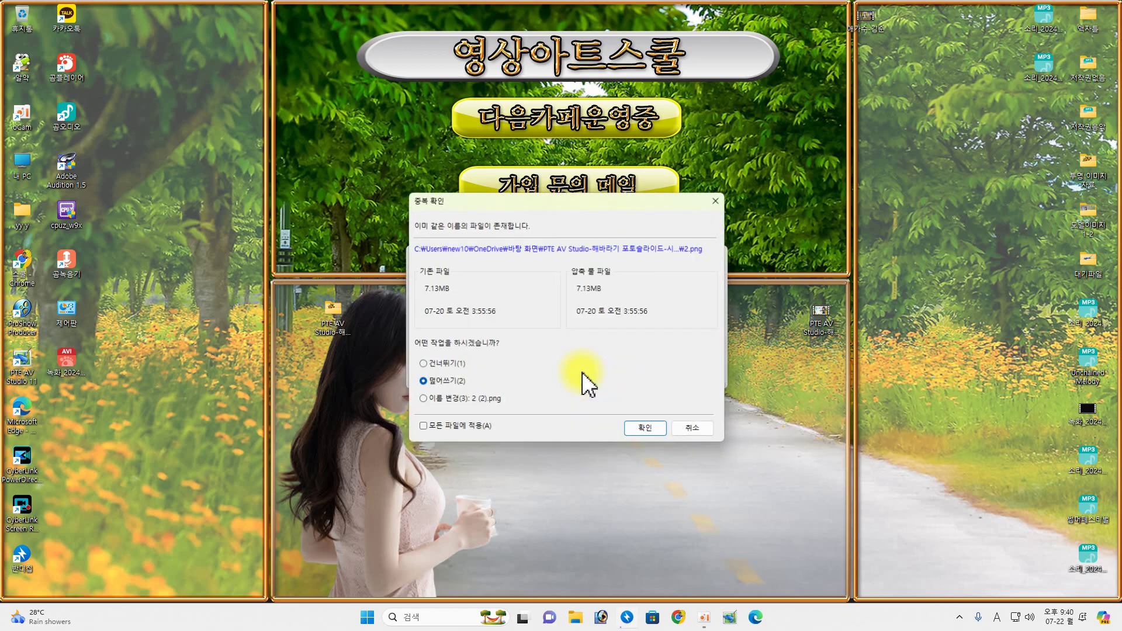
click(685, 426)
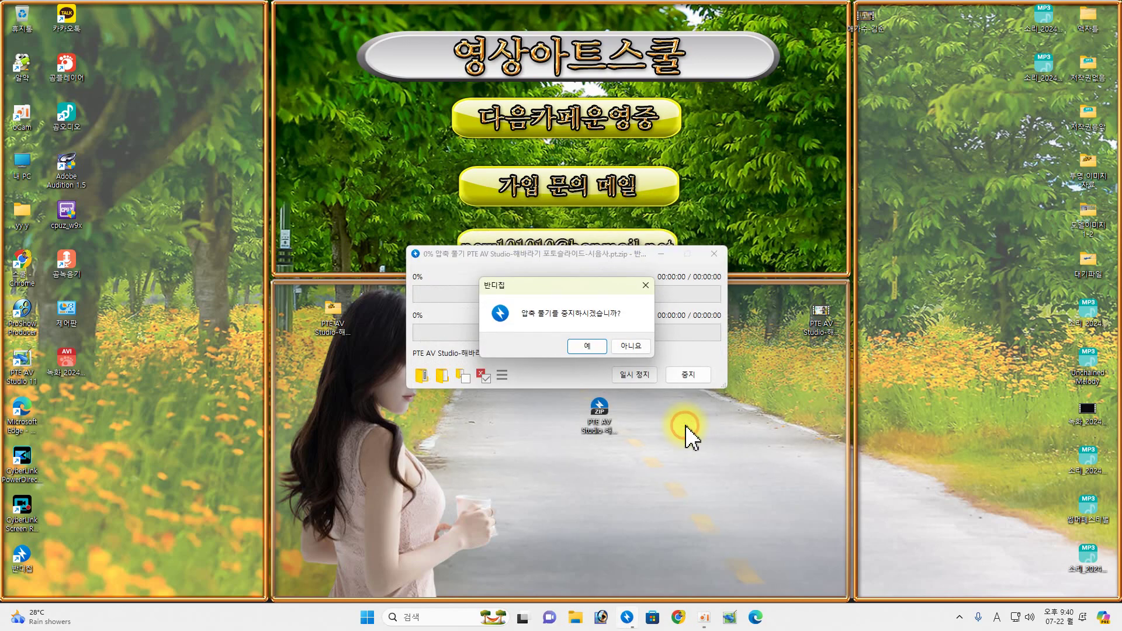
click(618, 348)
click(654, 421)
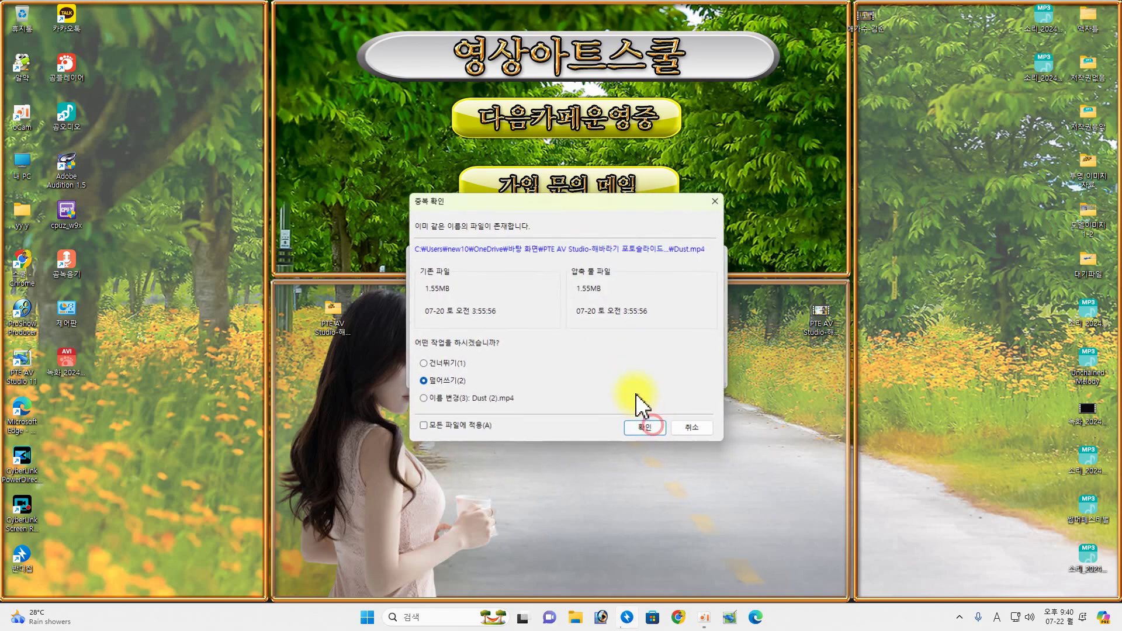
click(647, 434)
click(647, 434)
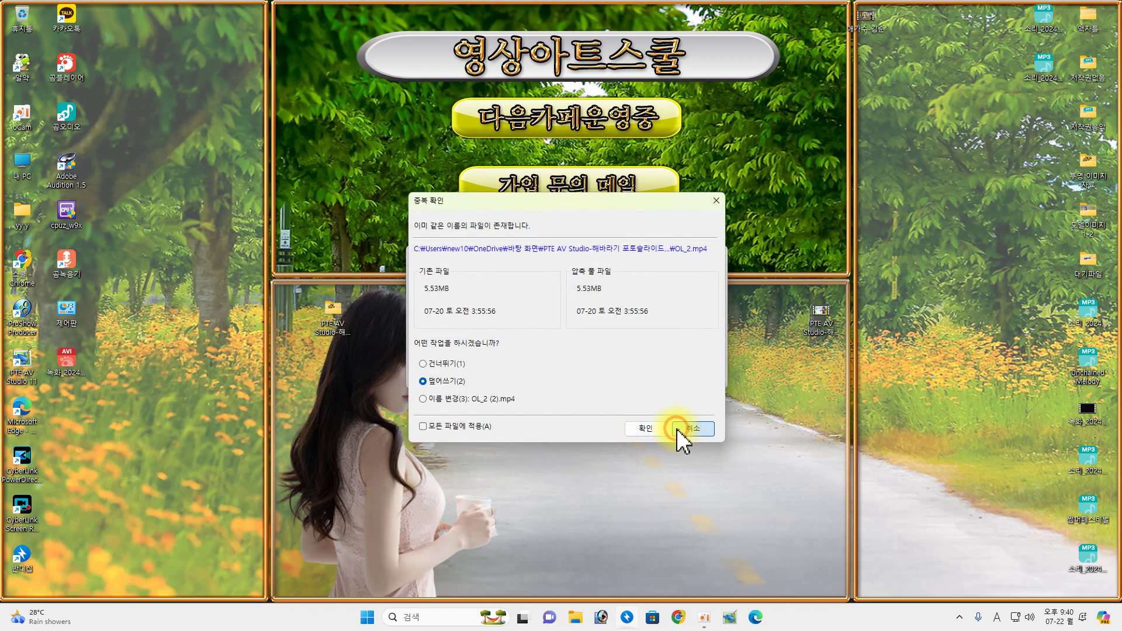
click(676, 429)
click(591, 352)
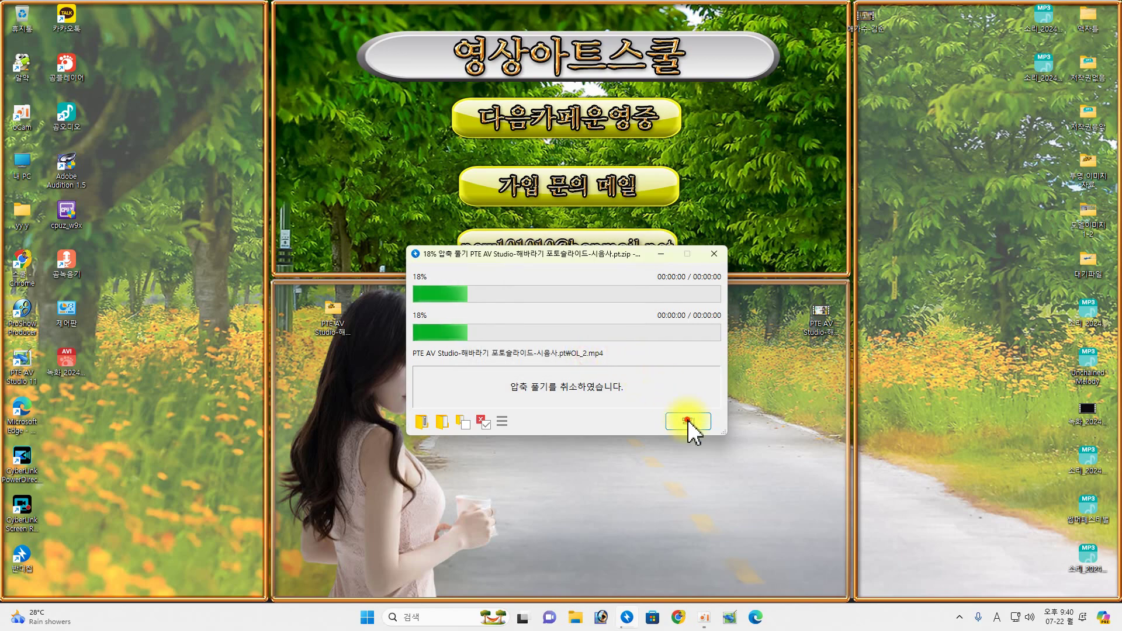
click(688, 420)
click(721, 454)
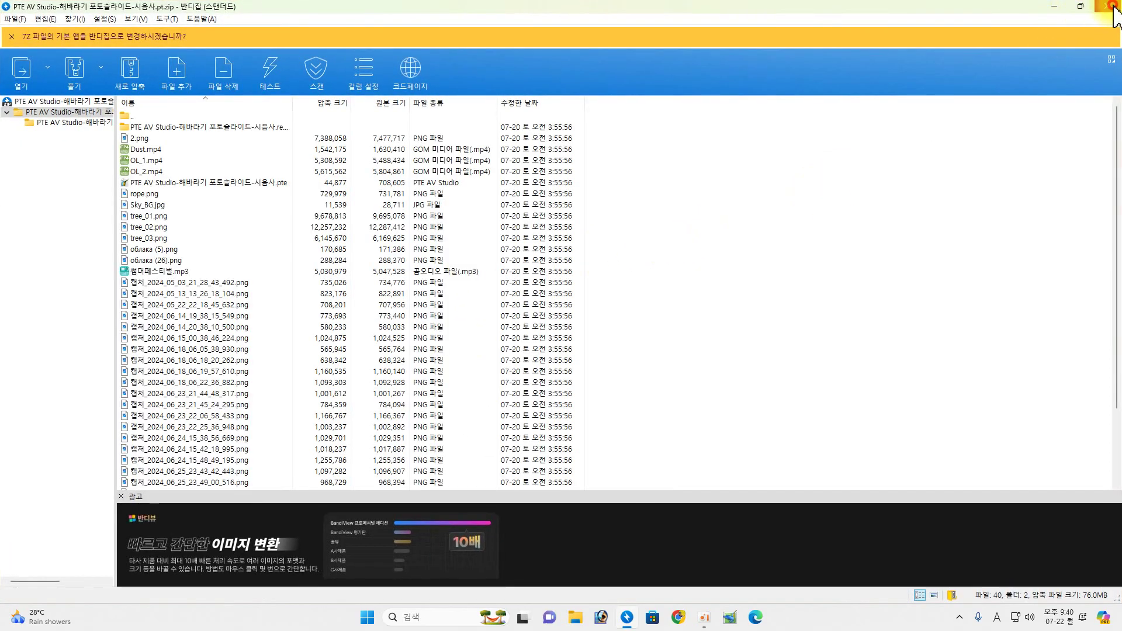
click(1114, 7)
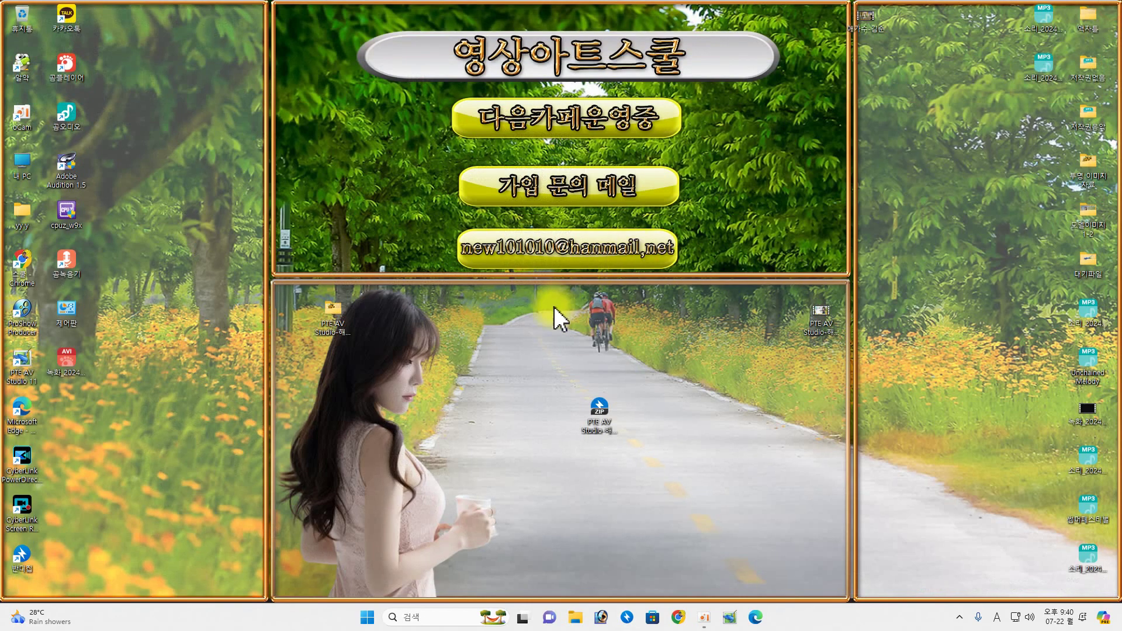
- Move the extracted PTE AV Studio folder to the middle of the desktop and put the zip archive in its former place
drag(338, 314, 583, 457)
drag(599, 419, 339, 313)
drag(603, 454, 510, 367)
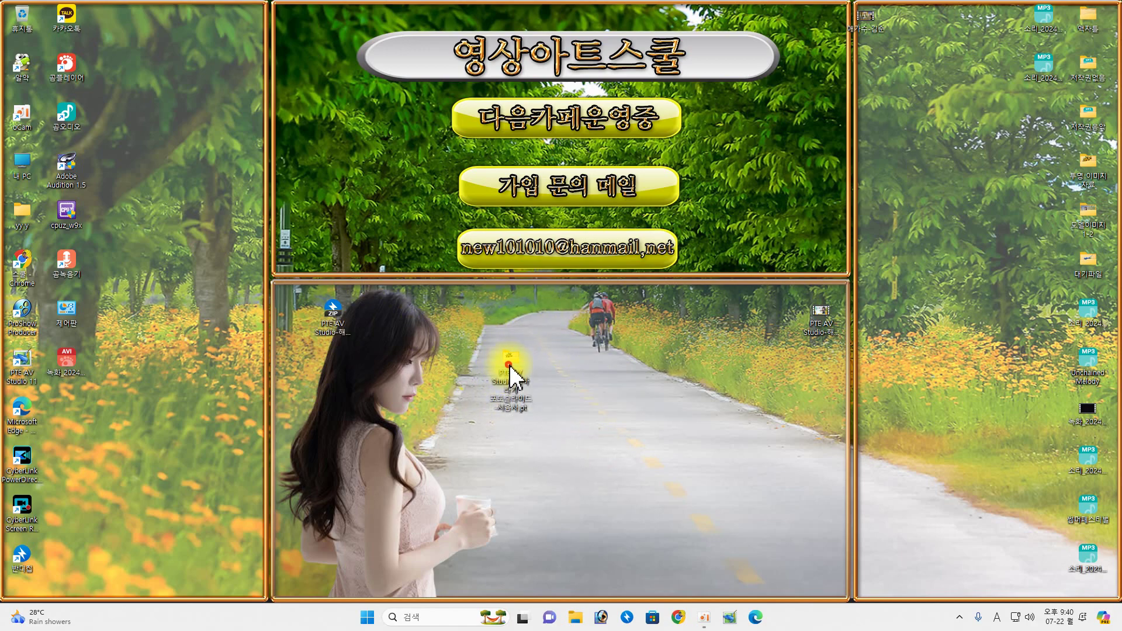
- Open the project file "PTE AV Studio-해바라기 포토슬라이드-시음사" from the extracted folder and close the folder window
double_click(509, 367)
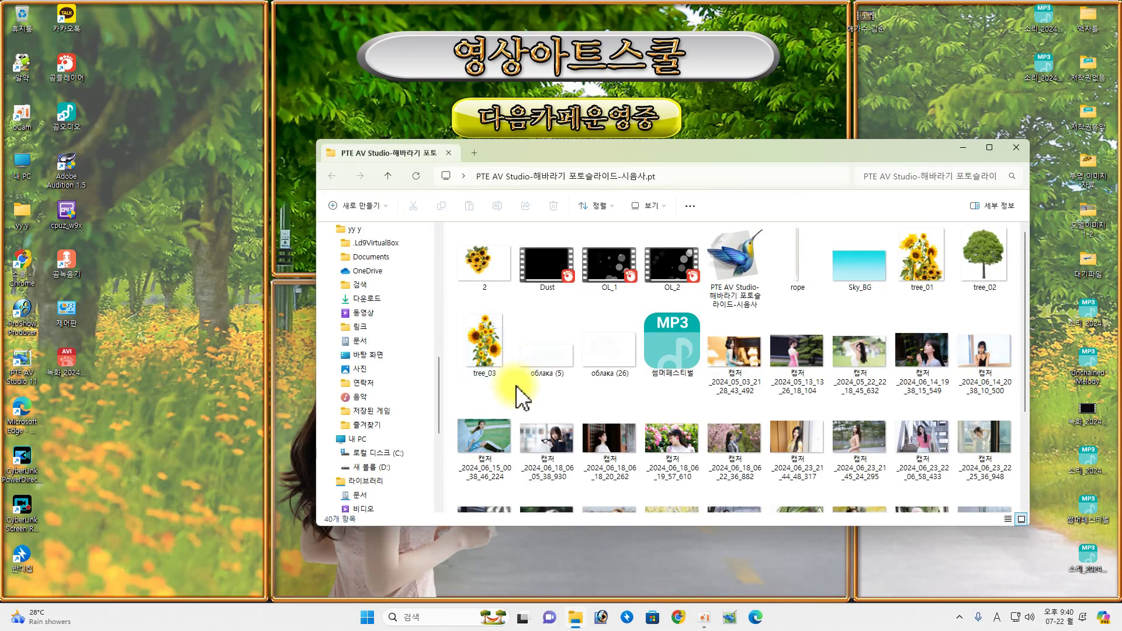
click(732, 268)
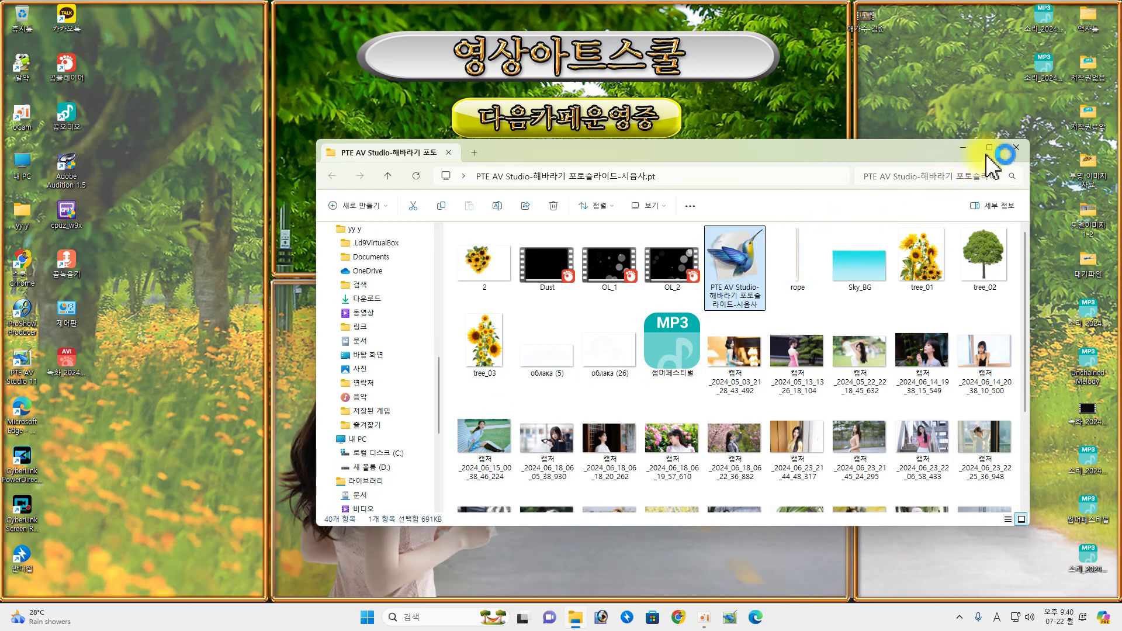
click(1019, 147)
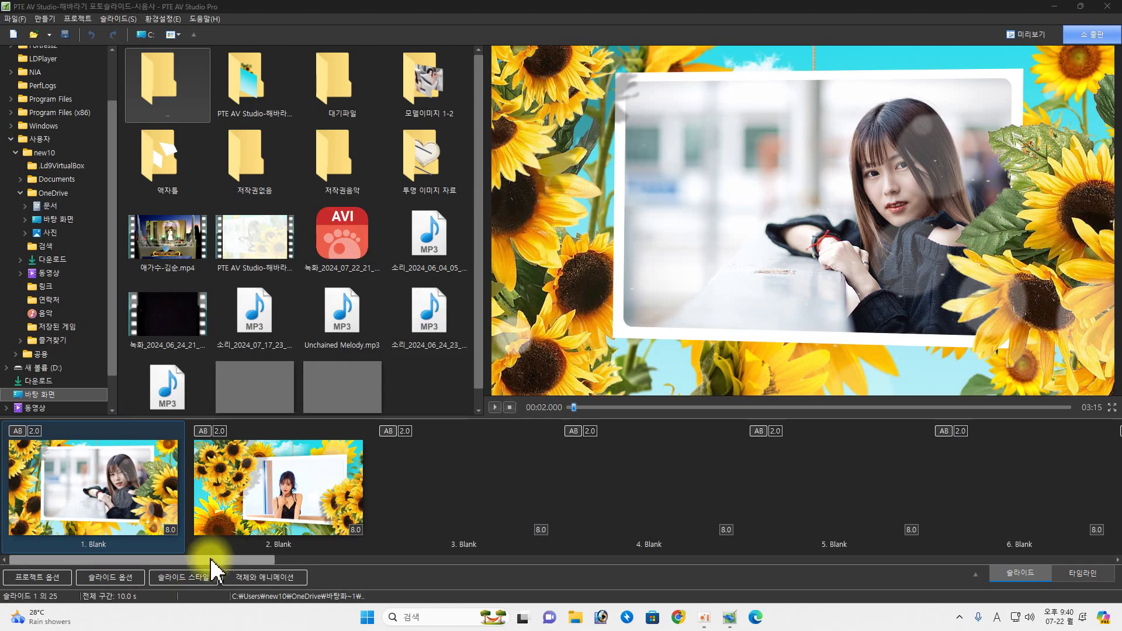
- Look through the project's slides and open slide 1 in the objects and animation editor
drag(211, 559, 1082, 580)
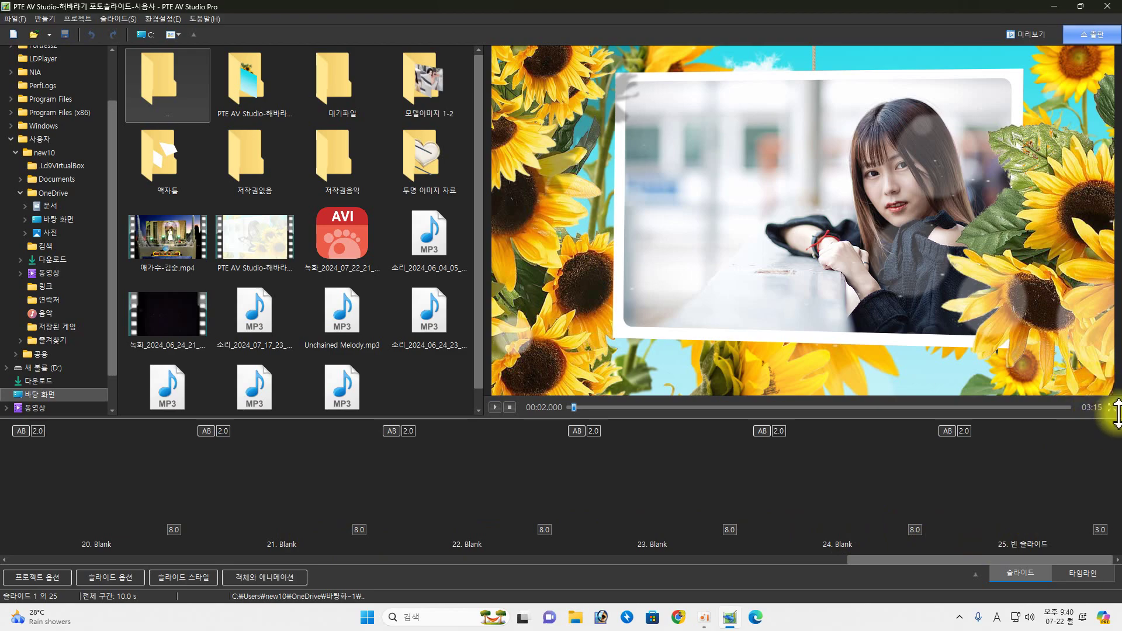
drag(942, 561, 100, 562)
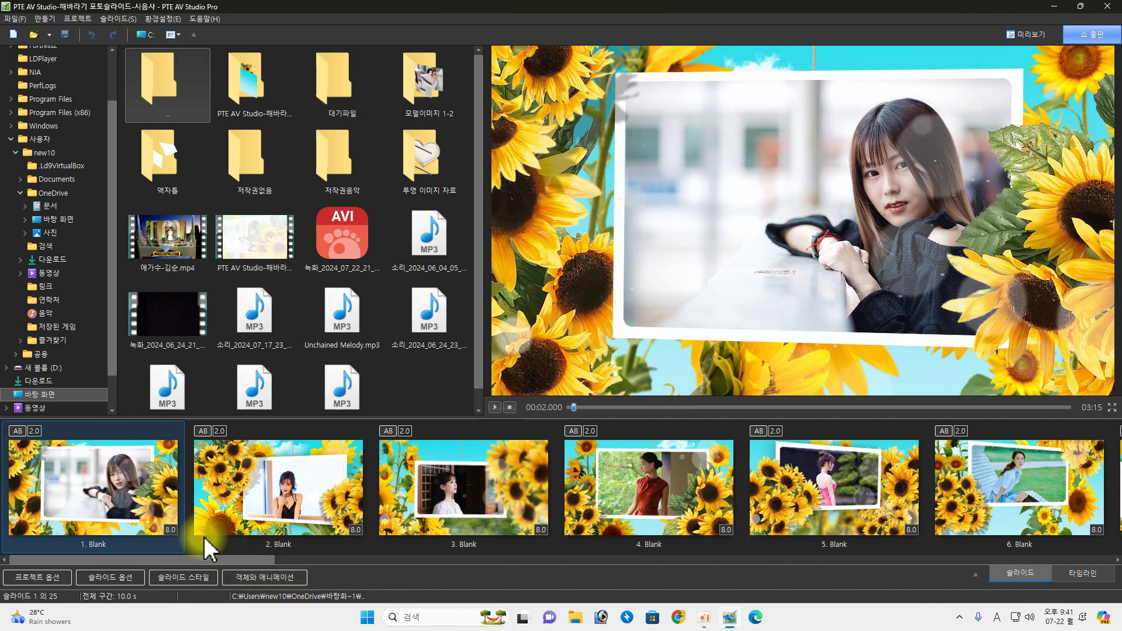
click(247, 581)
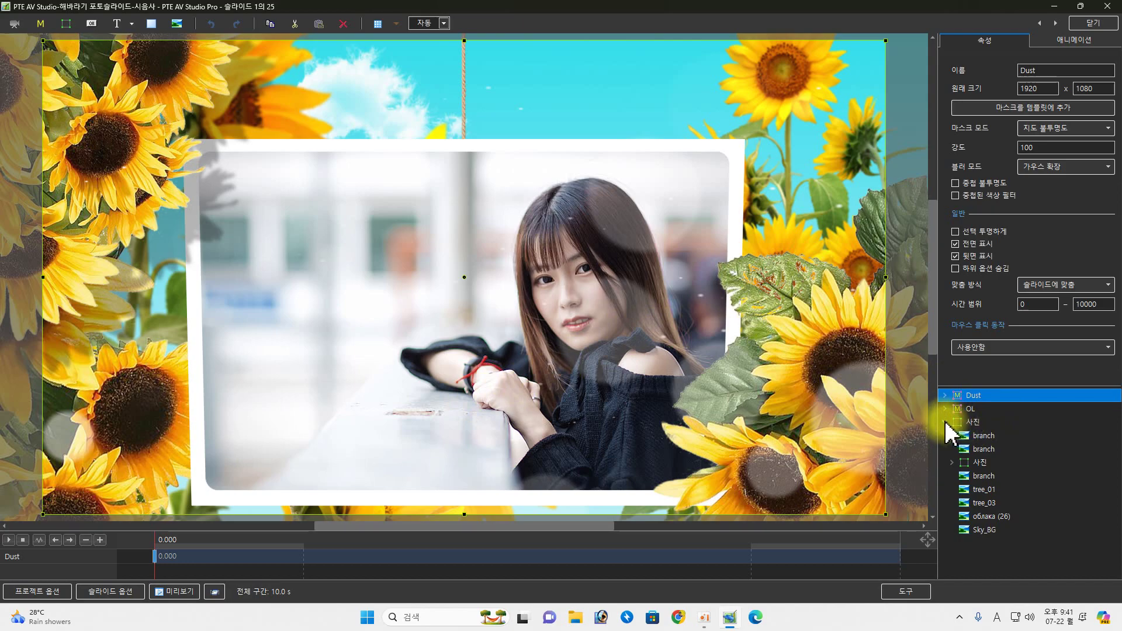
- Examine which parts of slide 1 the branch, tree_01 and tree_03 objects in the 사진 group cover
click(960, 423)
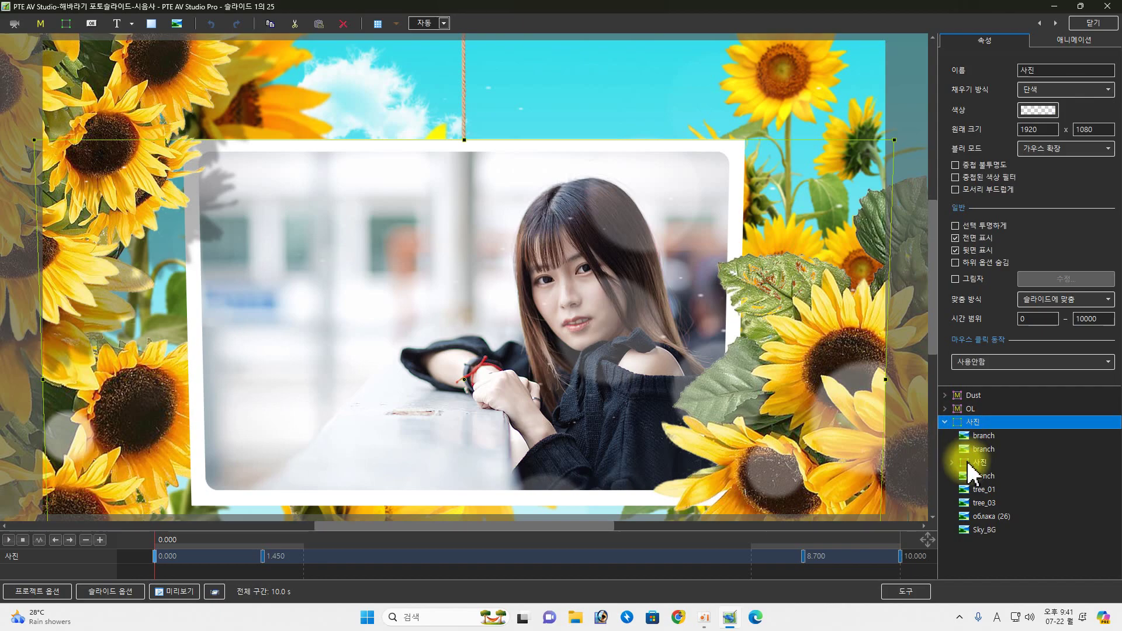
click(975, 436)
click(976, 449)
click(977, 475)
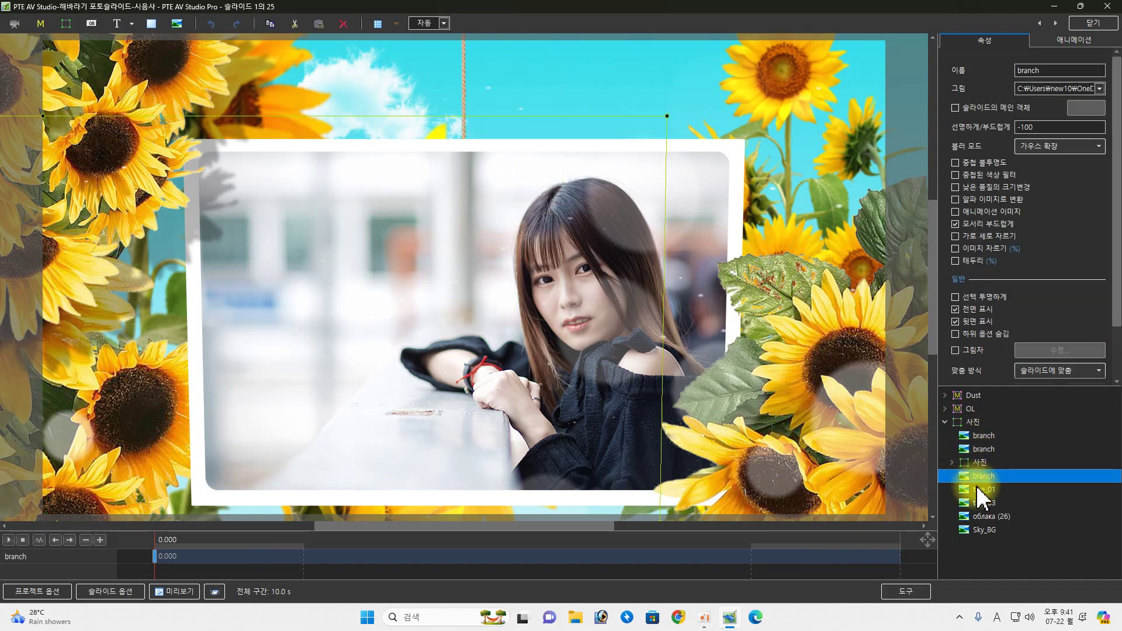
click(979, 489)
click(980, 502)
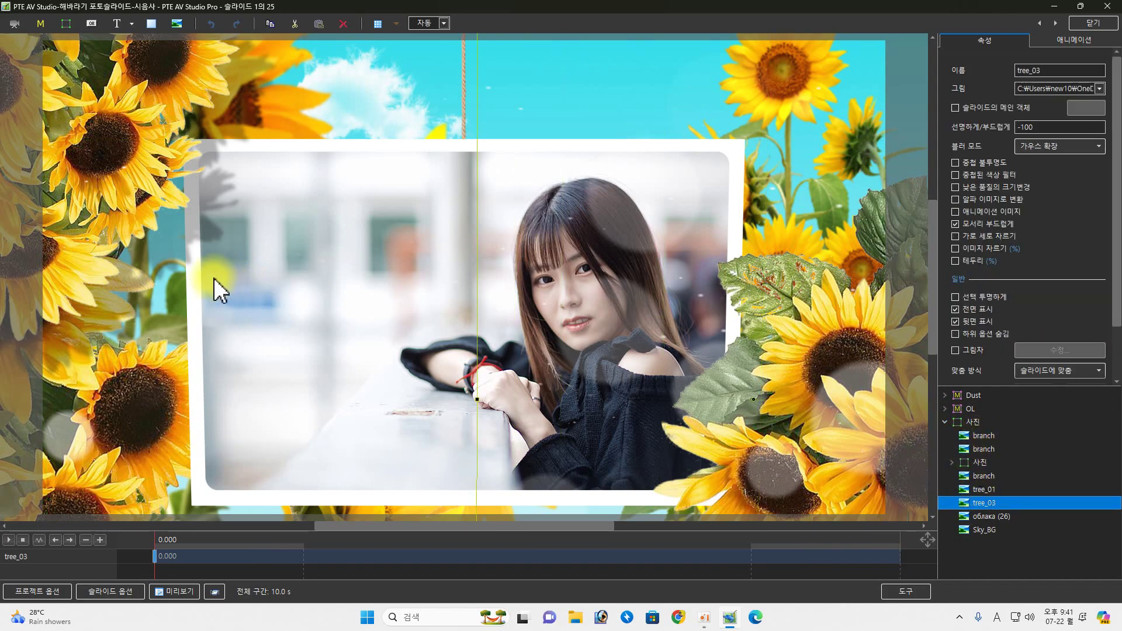
click(973, 436)
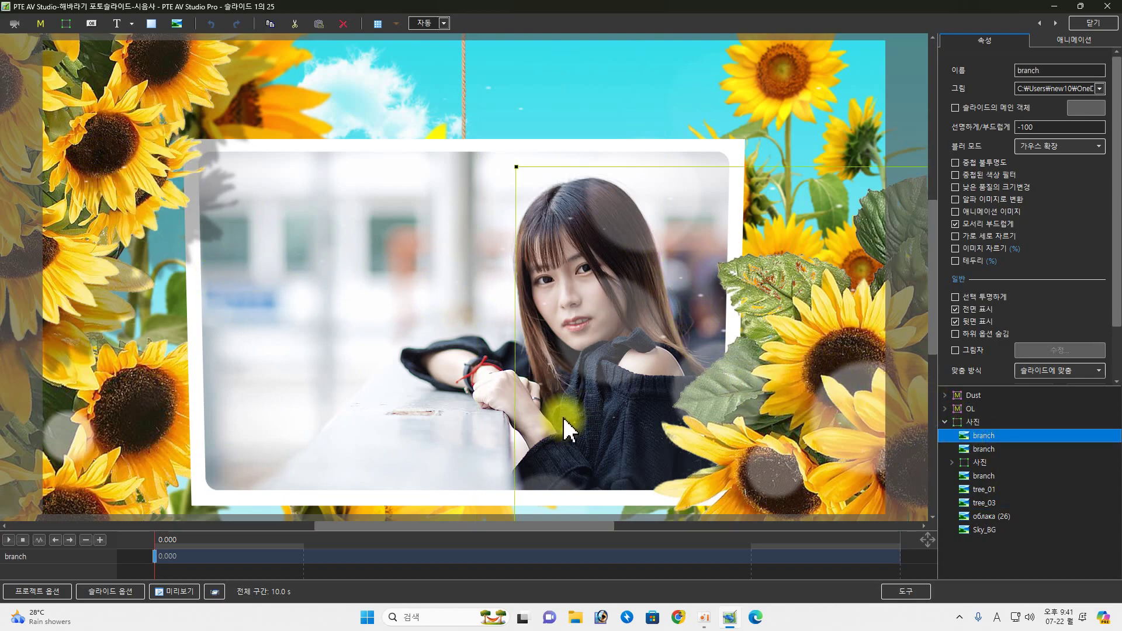
- Expand the nested 사진 group and select the 사진 image inside the PHOTO_01 mask
click(957, 462)
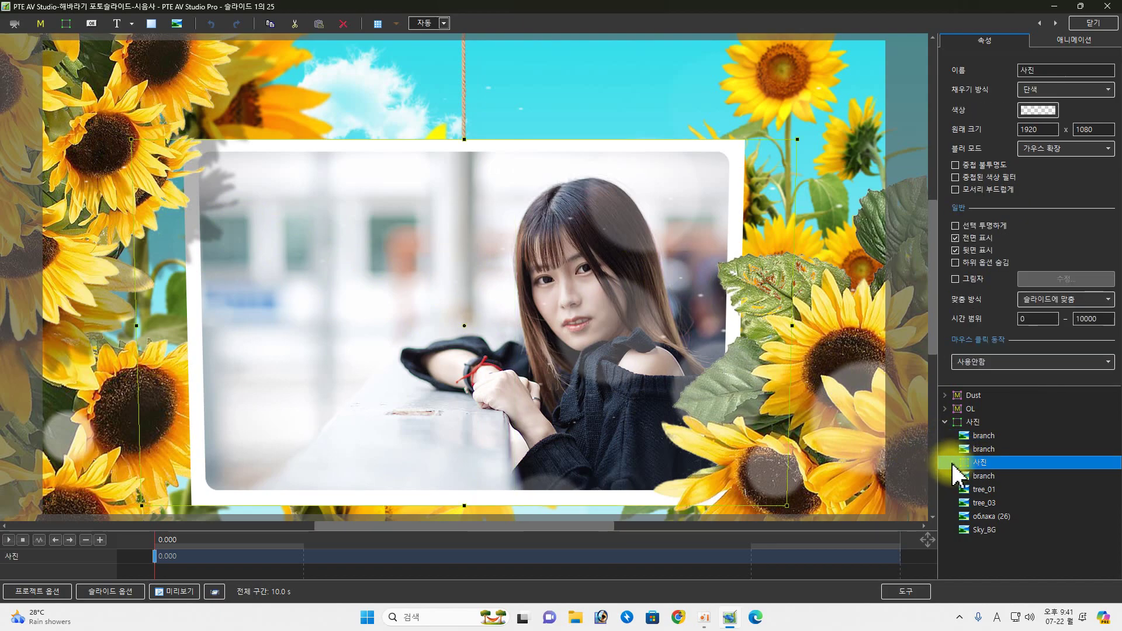
click(952, 464)
scroll(957, 468, down, 3)
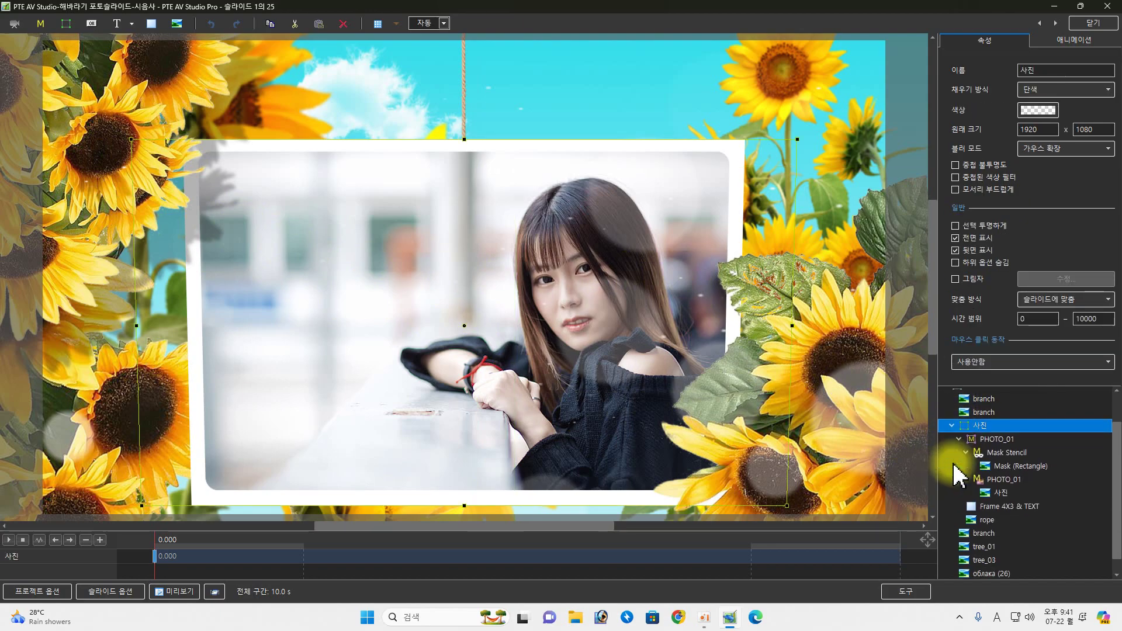
click(989, 495)
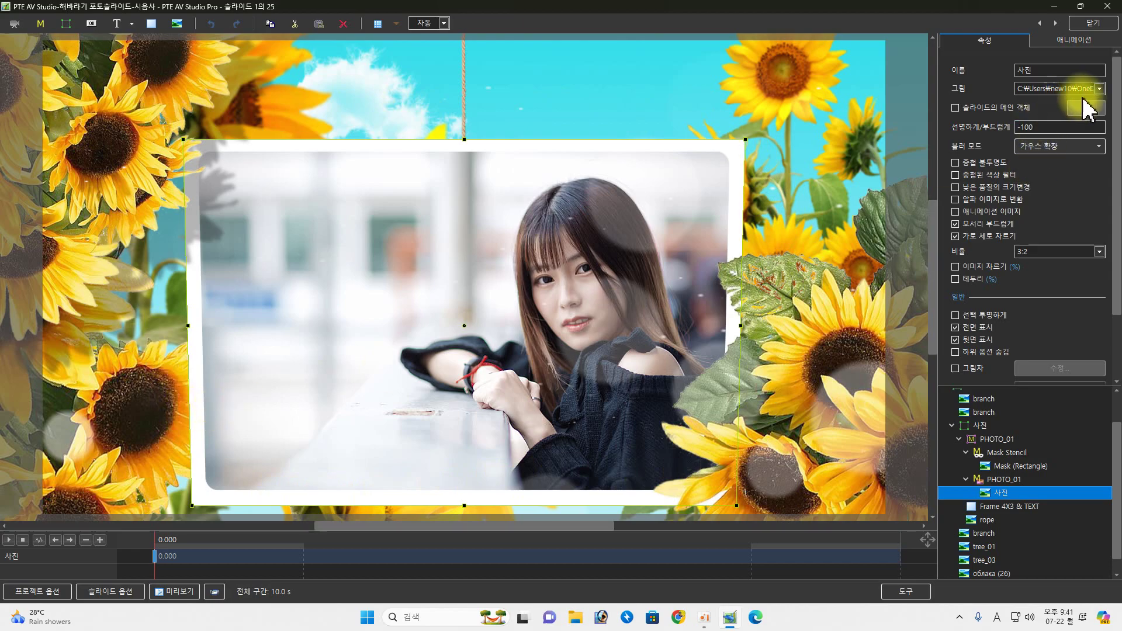
- Replace the masked photo's picture with 캡처_2024_06_27_23_32_47_229 from the desktop folder 모델이미지 1-2
click(1100, 89)
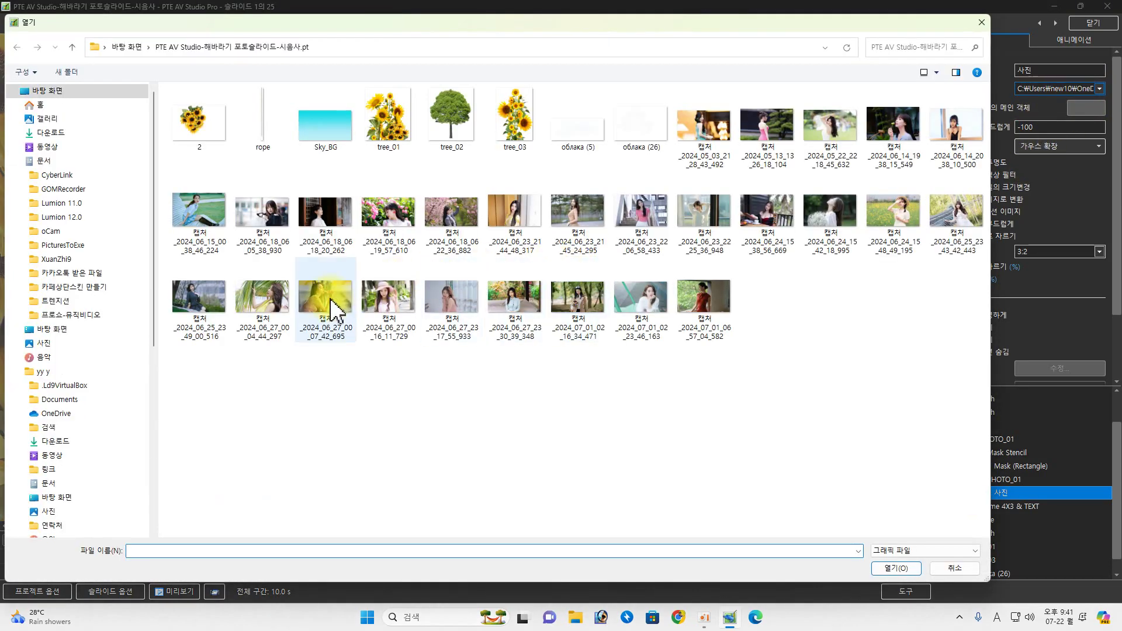
click(49, 94)
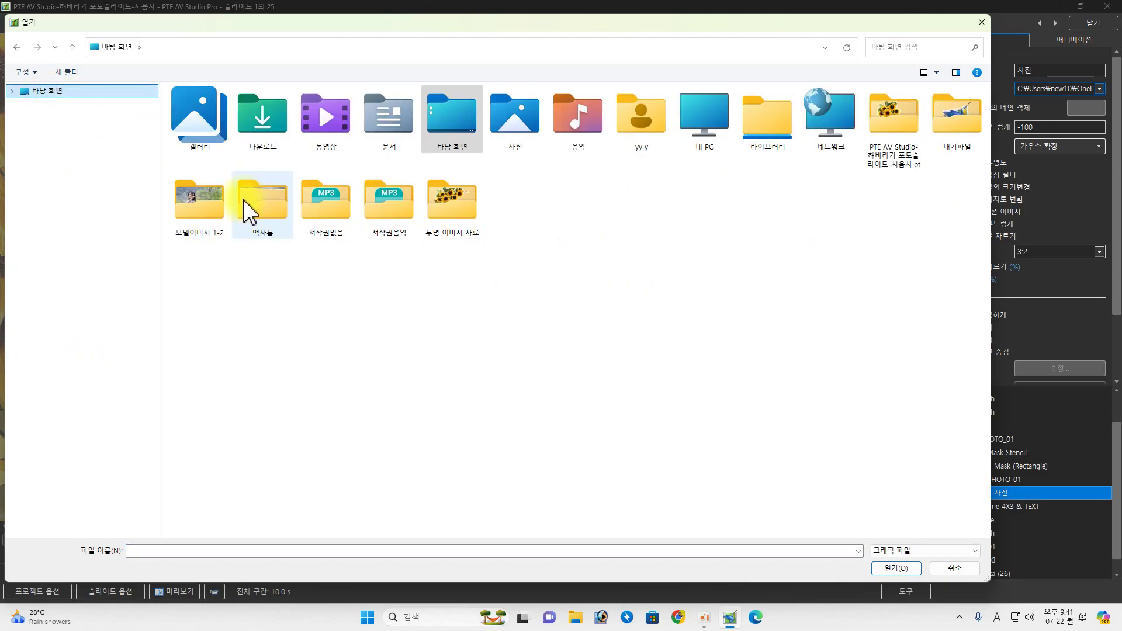
double_click(201, 216)
scroll(649, 325, down, 5)
scroll(648, 324, down, 10)
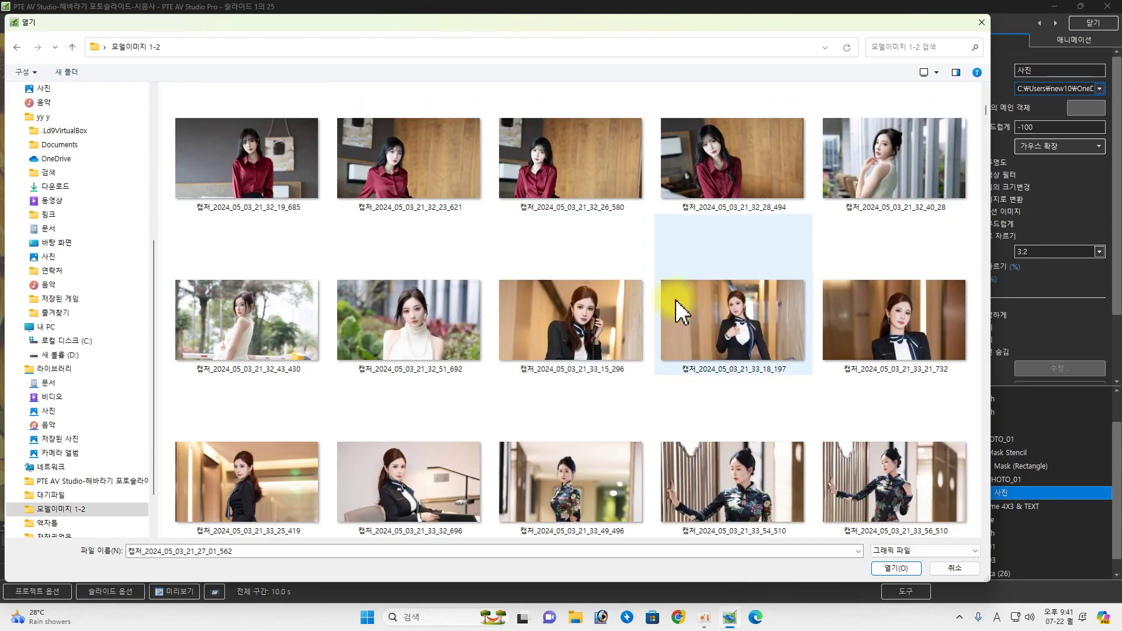
drag(987, 123, 952, 491)
scroll(689, 380, up, 10)
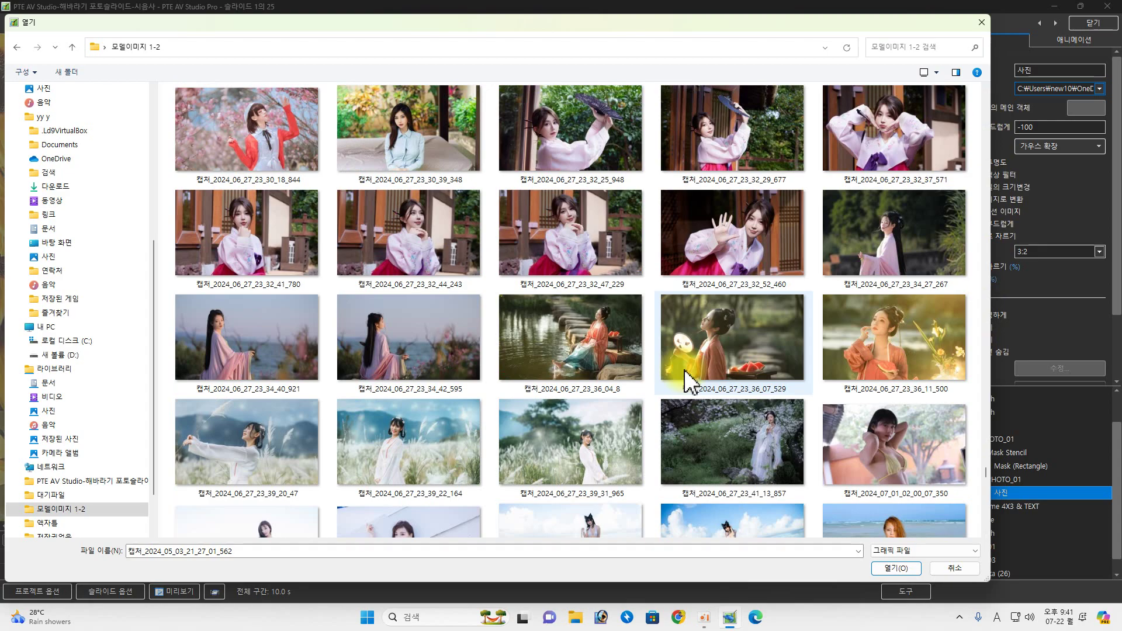
click(606, 251)
click(901, 566)
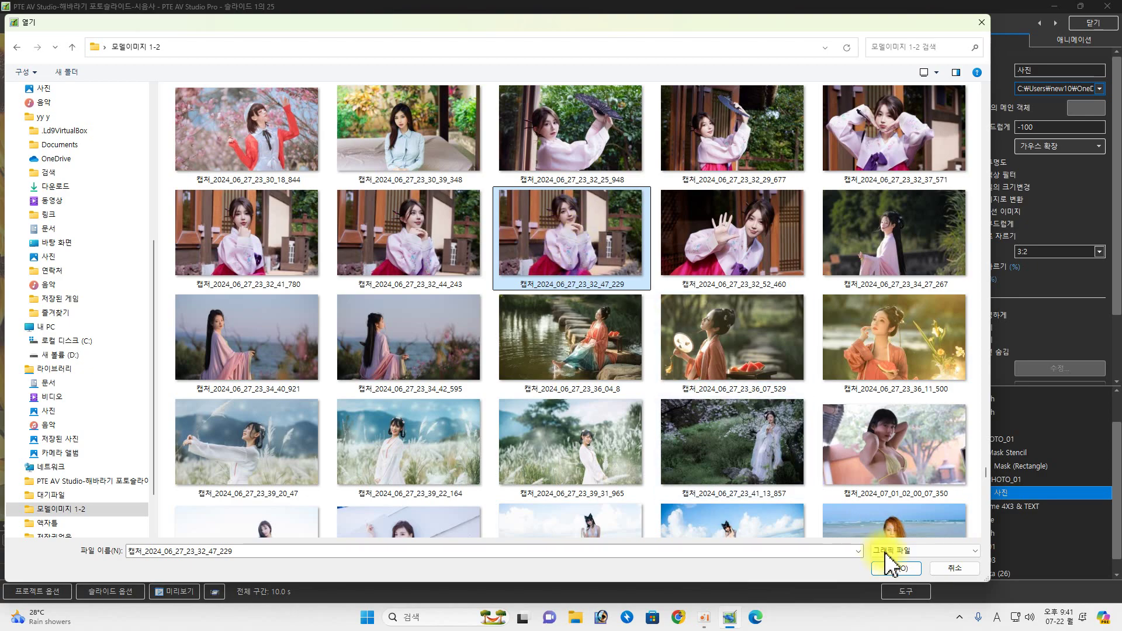
click(895, 570)
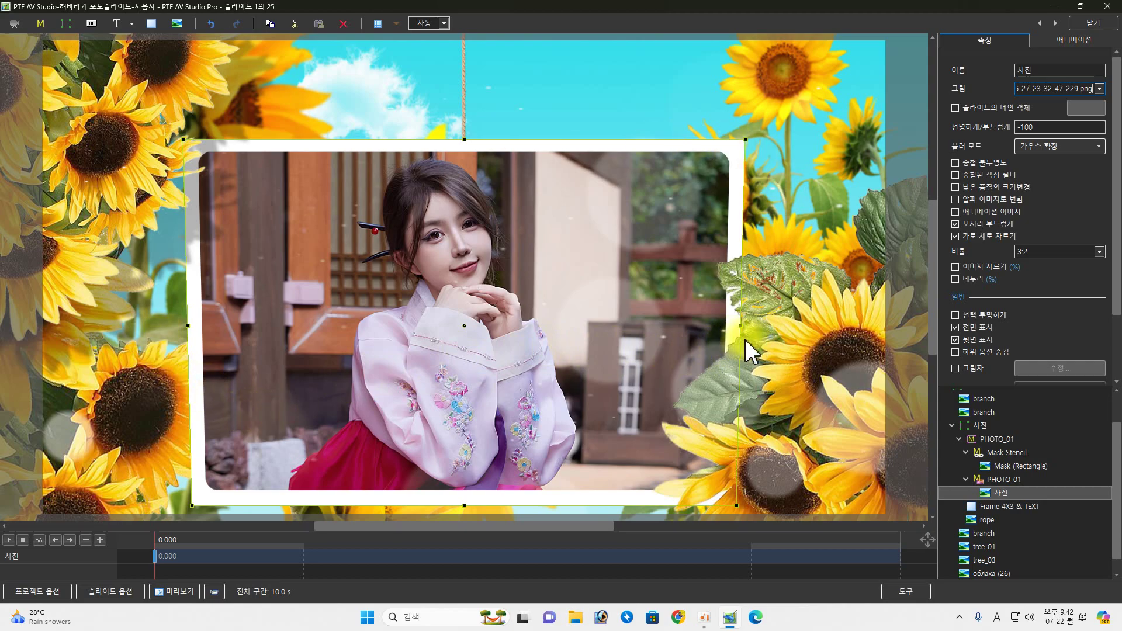
- Scale the replaced photo down and back up so it fits just inside the outer edge of the white frame
drag(741, 323, 666, 321)
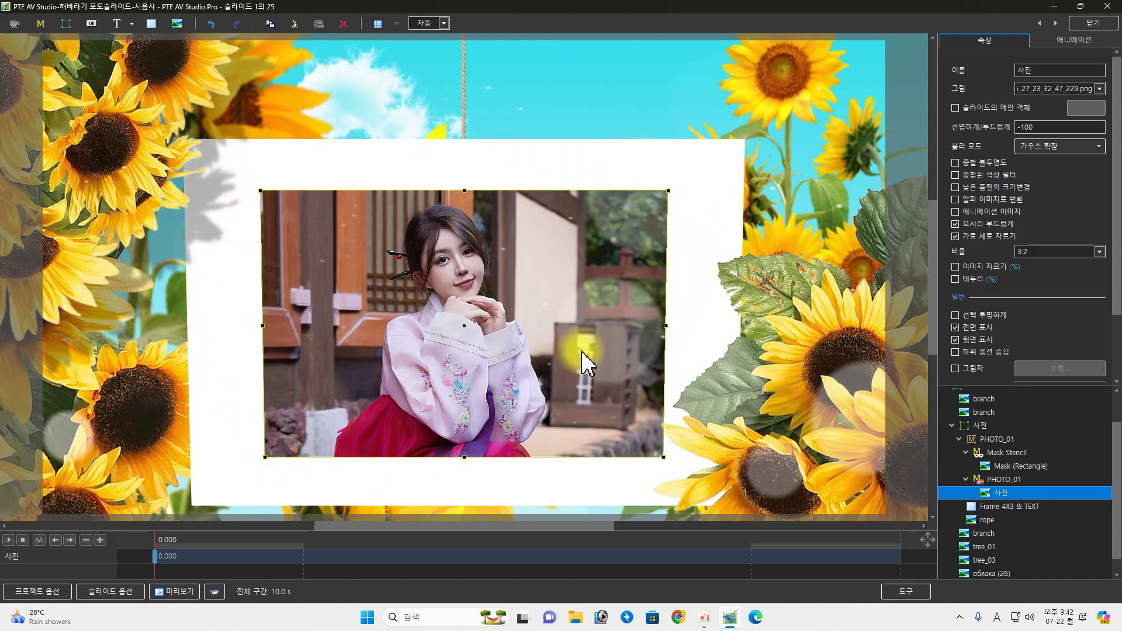
drag(665, 327, 737, 325)
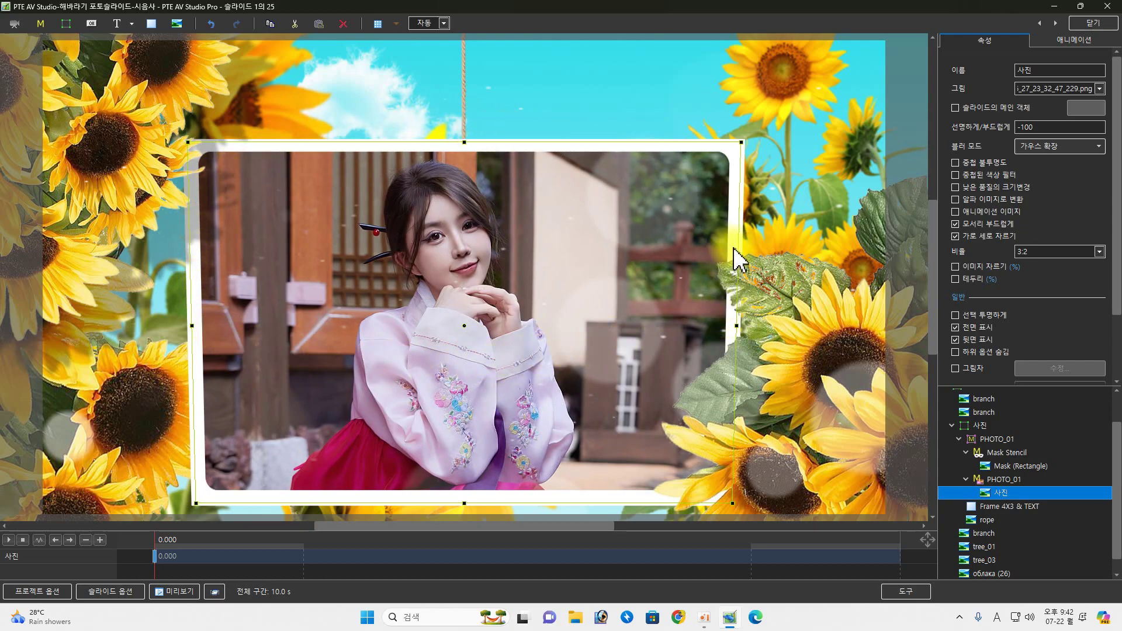
mouse_move(739, 324)
mouse_down()
mouse_move(624, 314)
mouse_move(737, 325)
mouse_up()
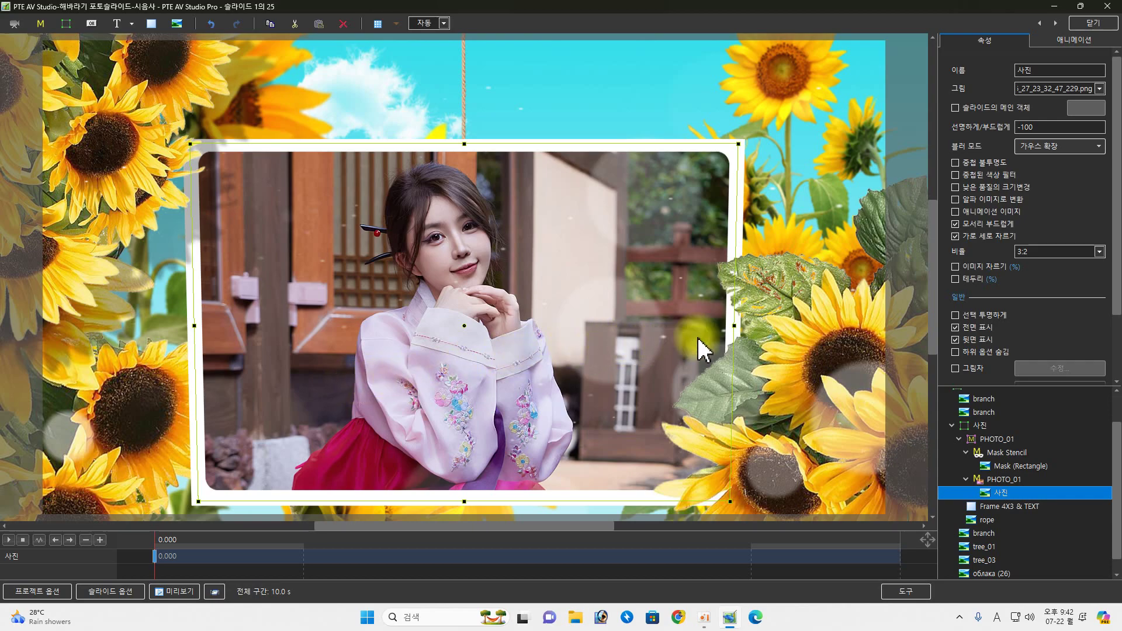
- Shrink slide 1's masked photo slightly so its edges sit within the white frame border
mouse_move(737, 325)
mouse_down()
mouse_move(577, 329)
mouse_move(751, 333)
mouse_move(736, 341)
mouse_up()
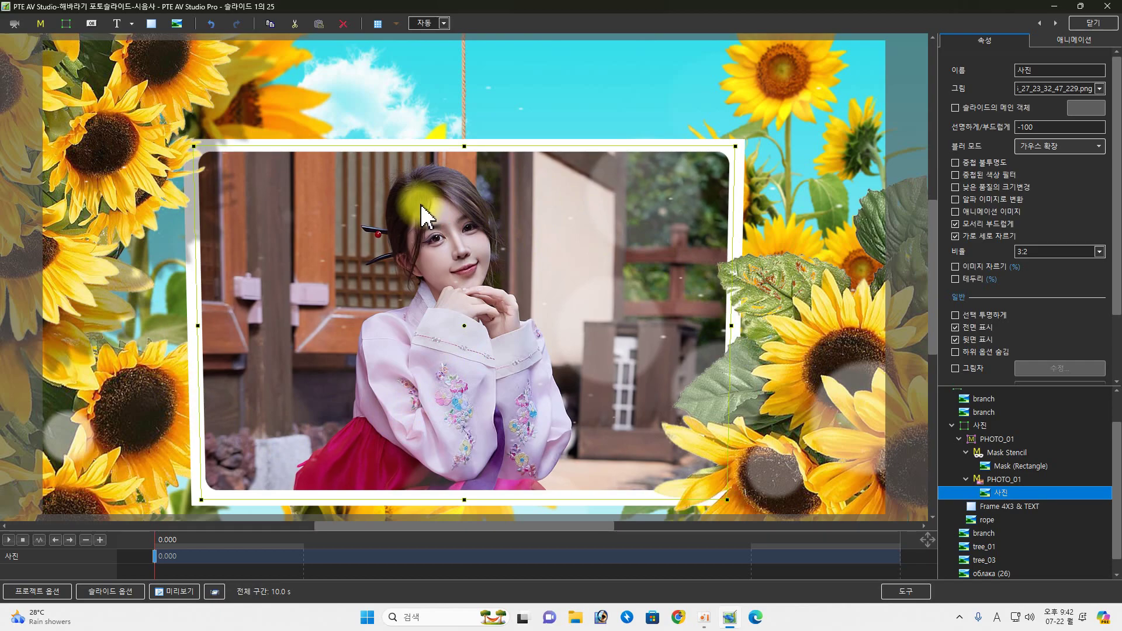
- Go to slide 2, expand its nested 사진 group and select the 사진 image inside Mask Content
click(1055, 23)
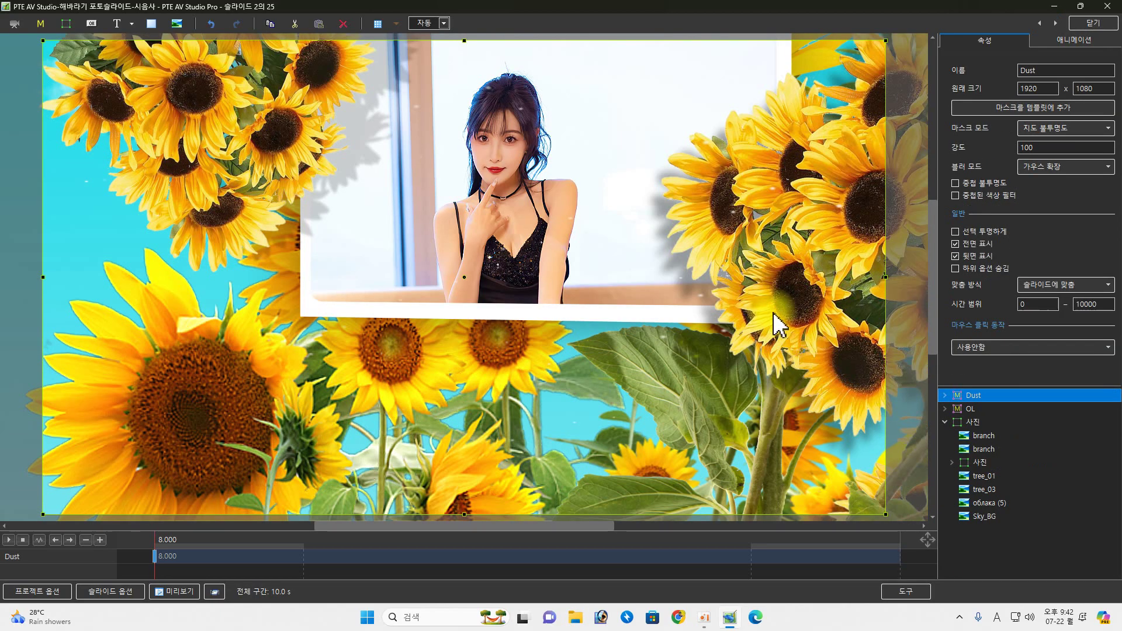
click(961, 422)
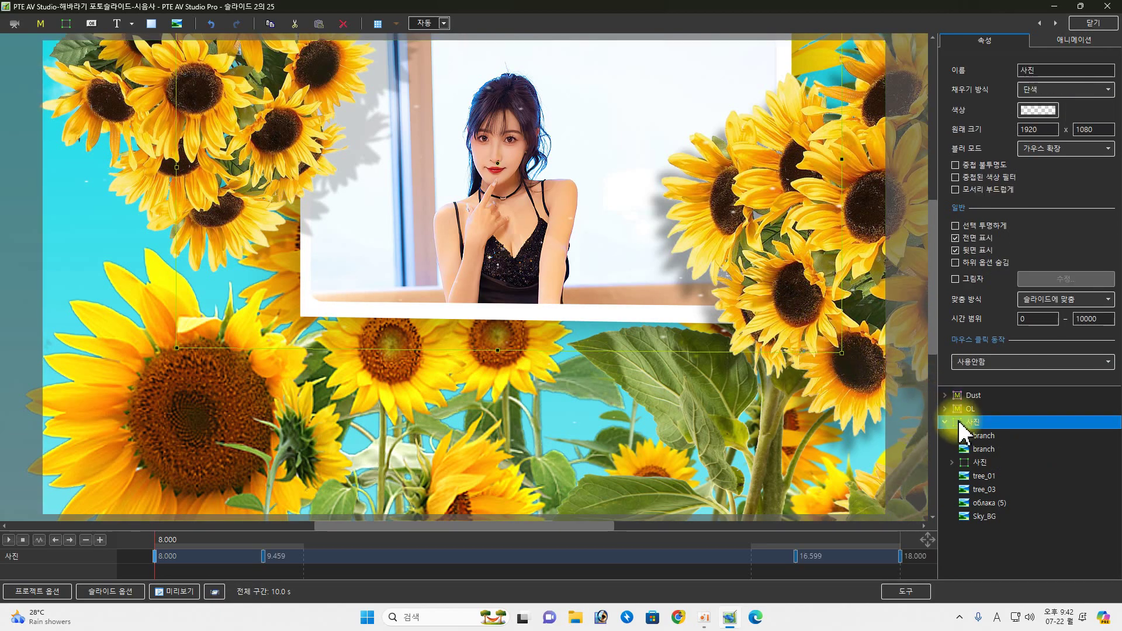
click(963, 463)
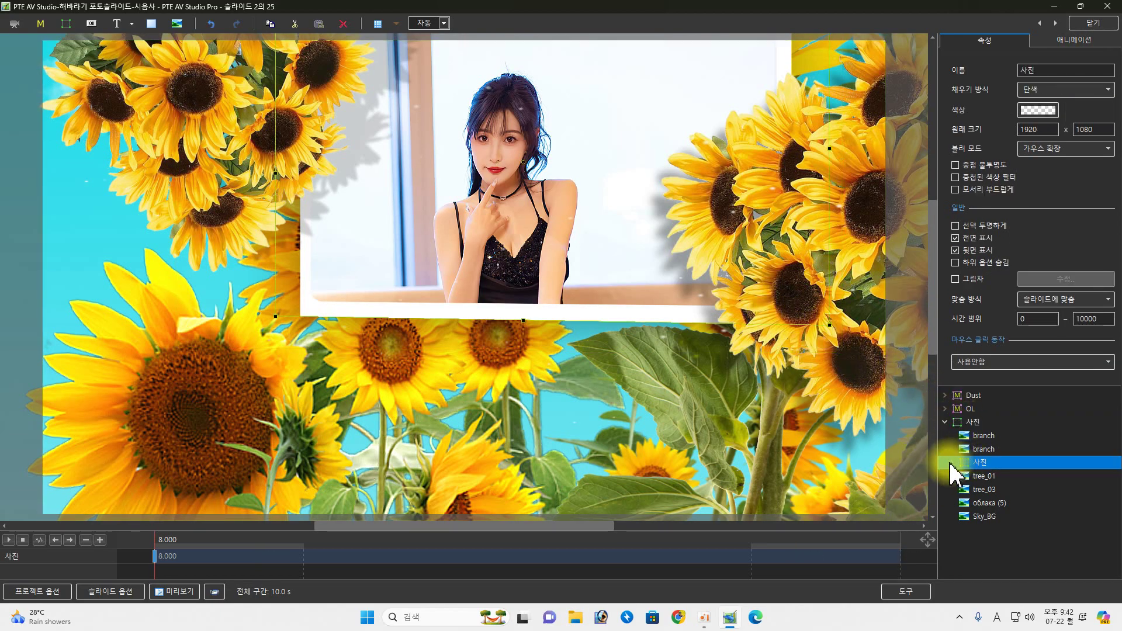
click(951, 462)
click(1002, 492)
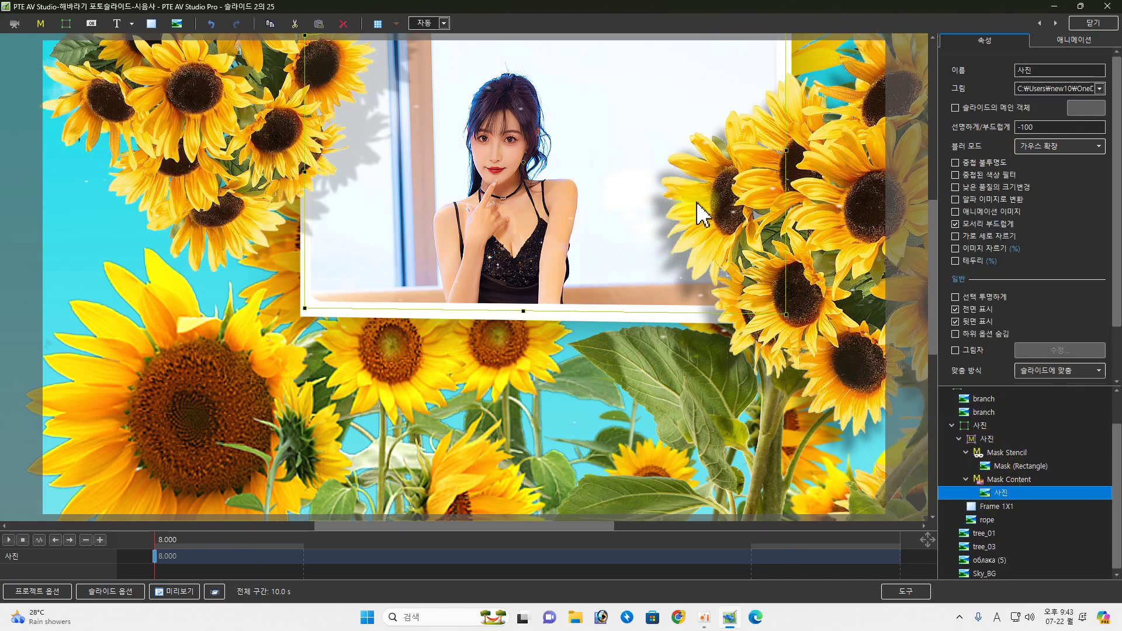
- Replace slide 2's masked photo with 캡처_2024_05_13_13_17_59_825 from the 모델이미지 1-2 folder and view it at about 15.7 s
click(1098, 89)
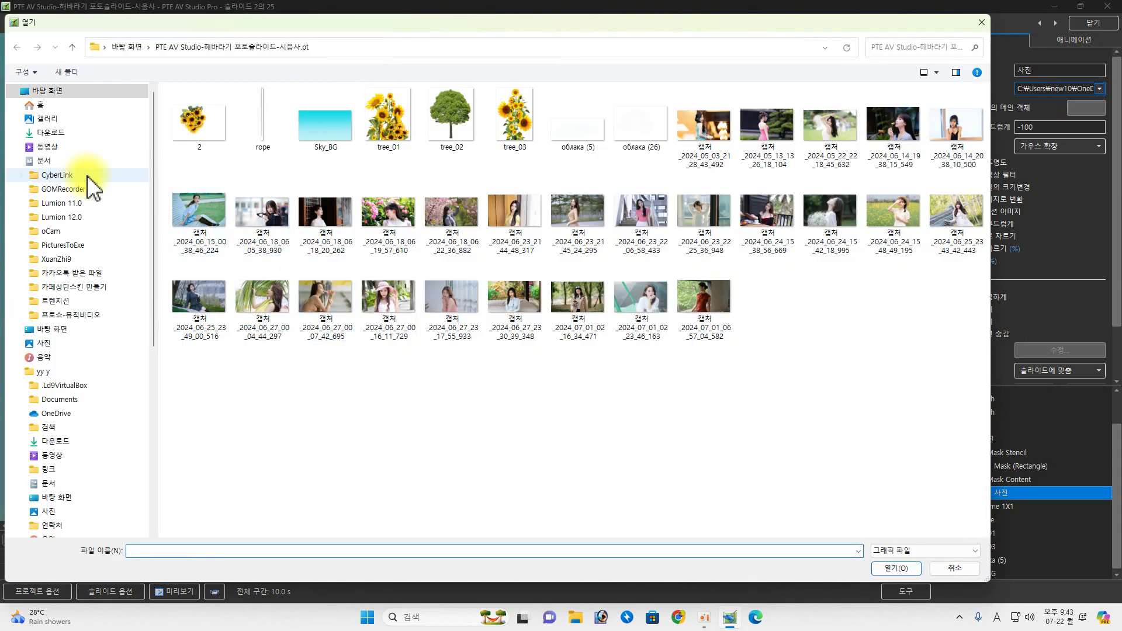
click(53, 92)
click(57, 101)
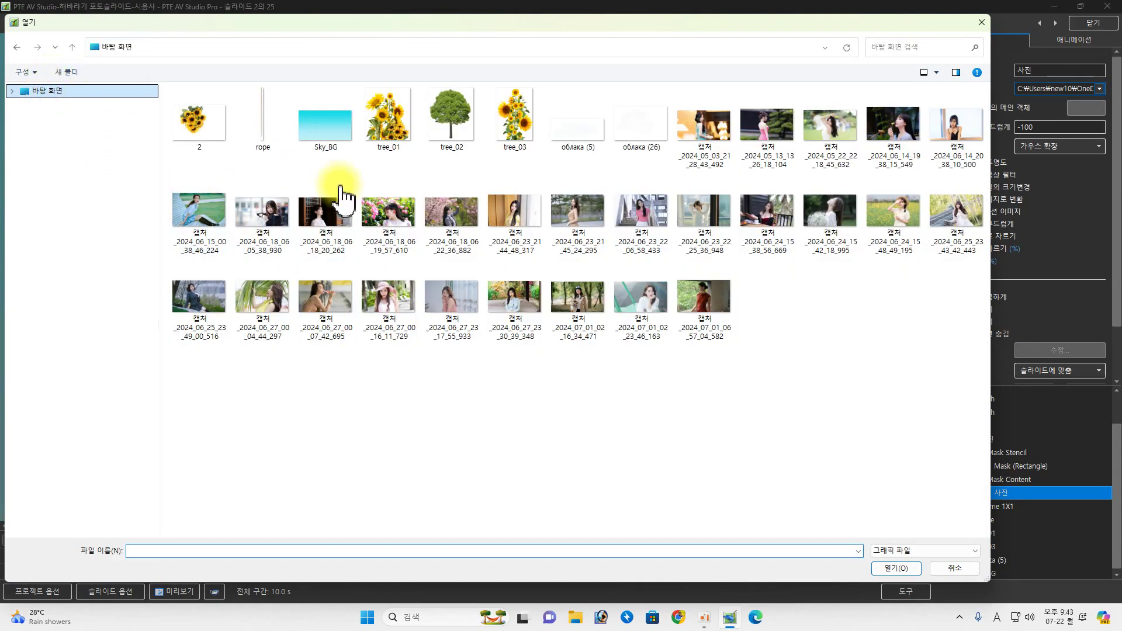
click(180, 214)
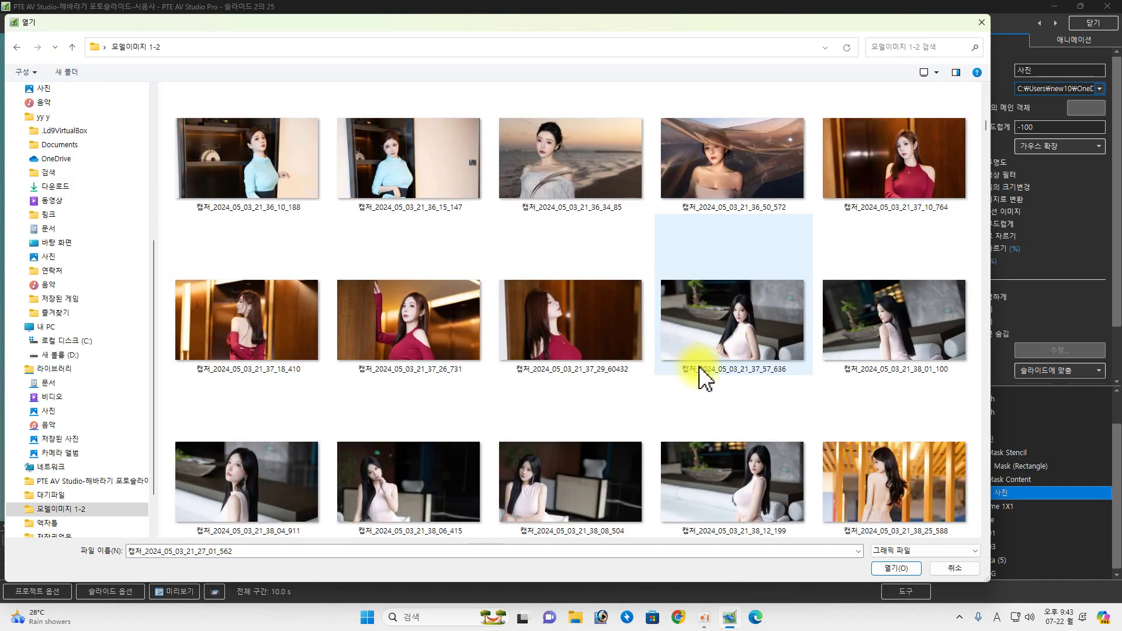
scroll(704, 377, down, 10)
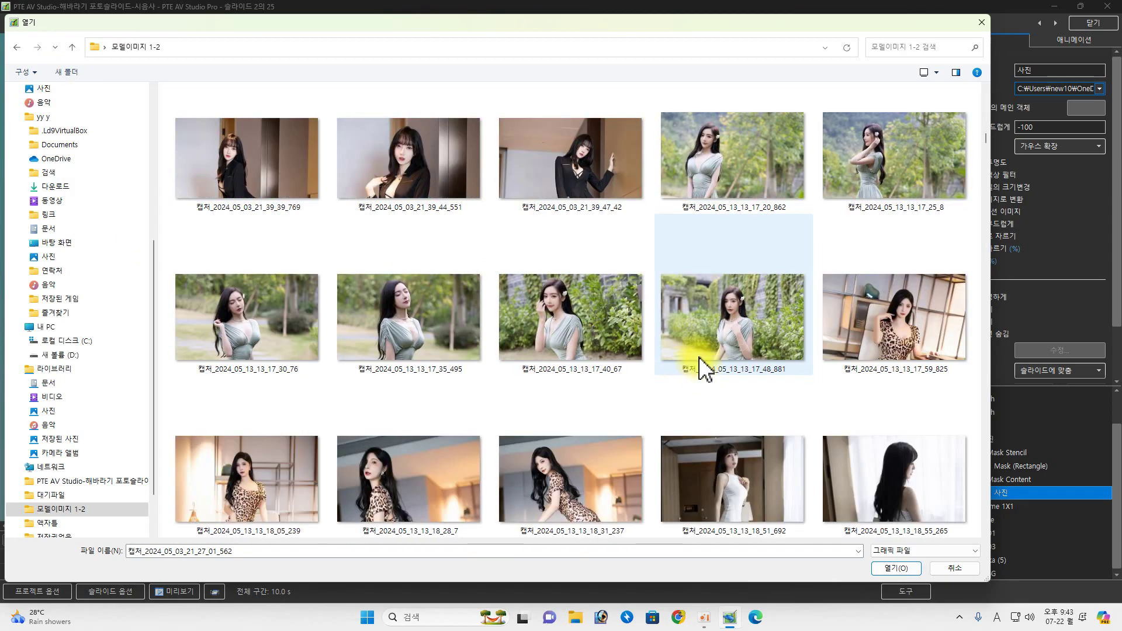
click(894, 319)
click(888, 568)
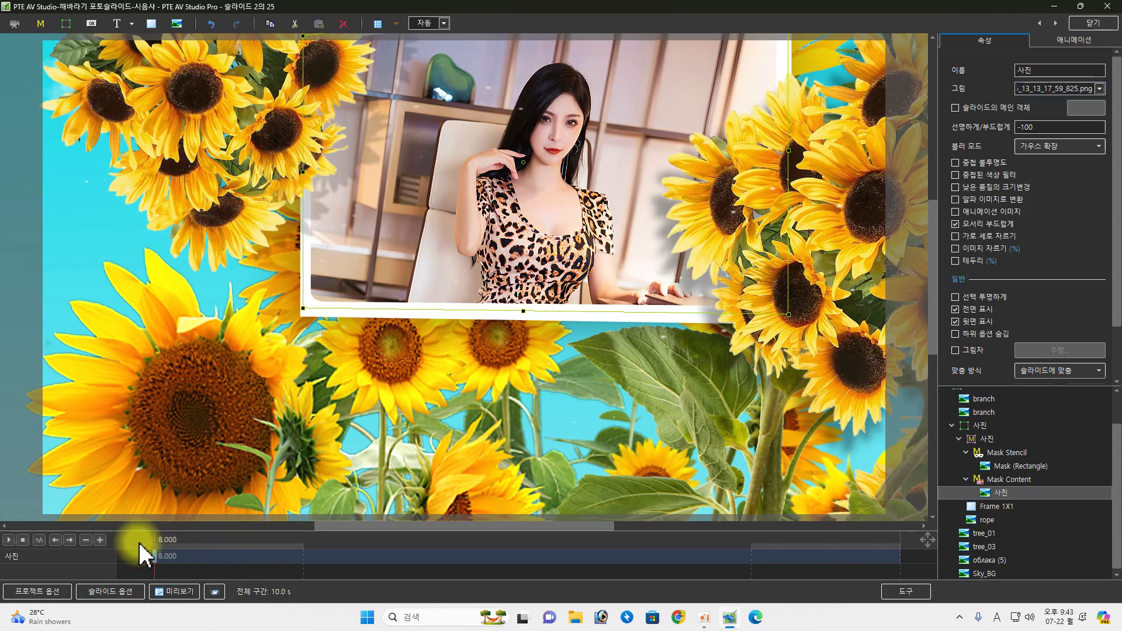
drag(154, 552, 731, 546)
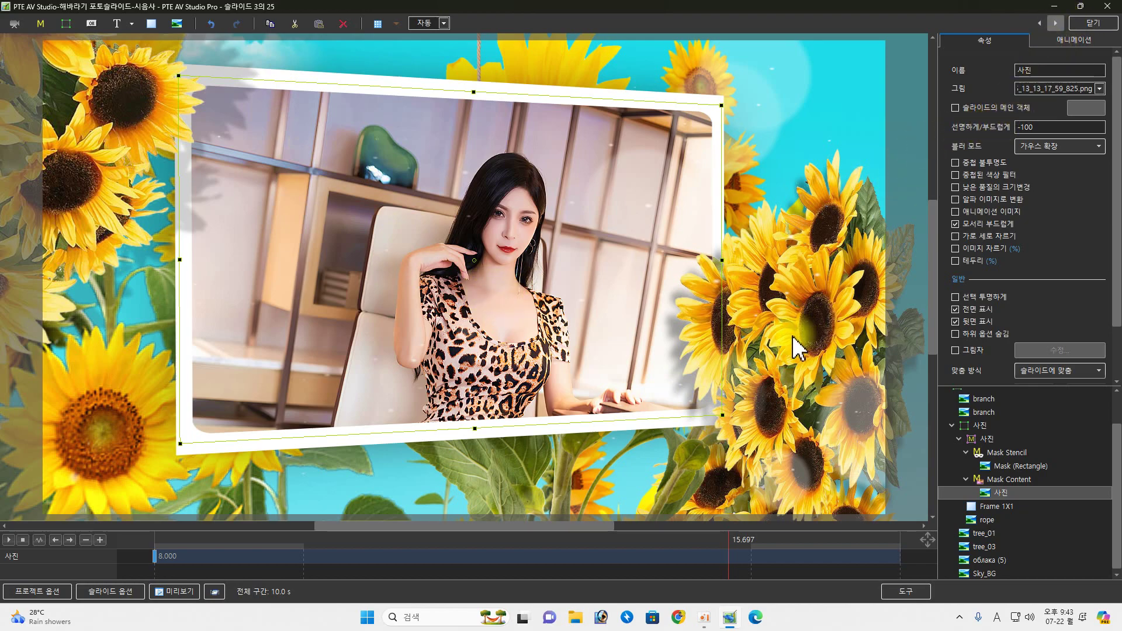
- Go to slide 3, select the 사진 image inside PHOTO_04 in the nested 사진 group, and move the playhead to about 21.5 s
scroll(959, 455, up, 5)
click(965, 398)
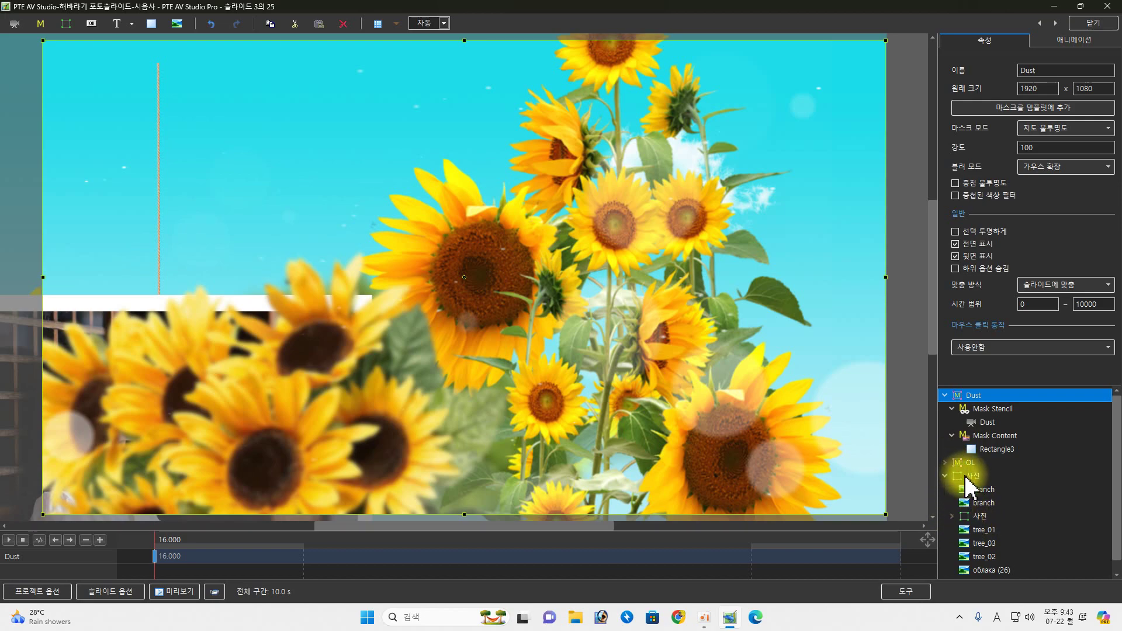
click(973, 517)
click(953, 517)
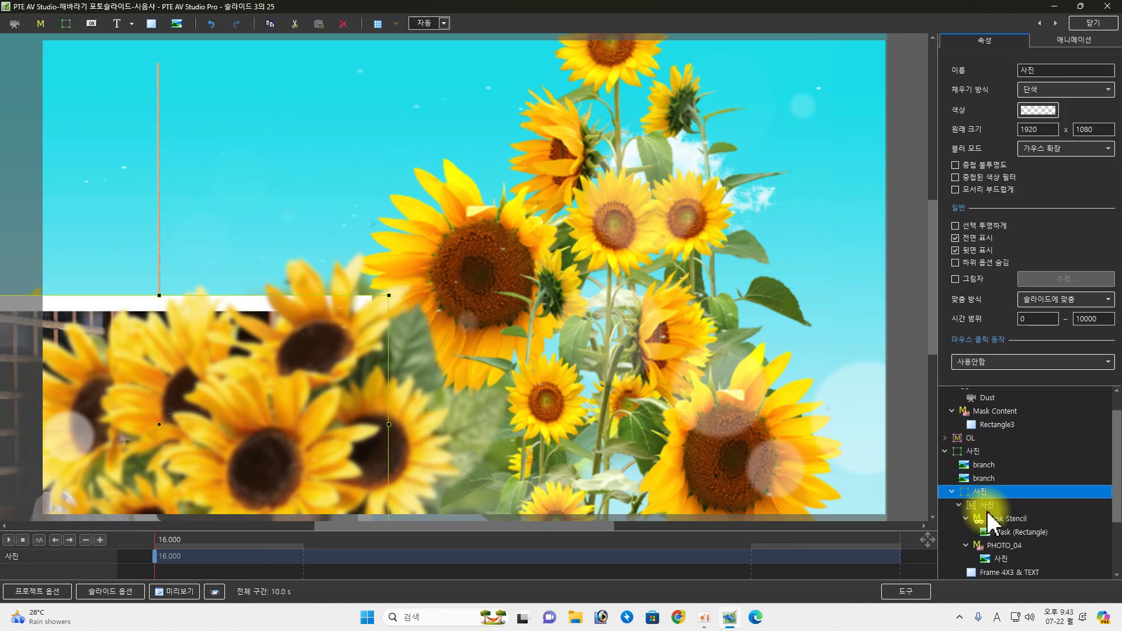
click(996, 500)
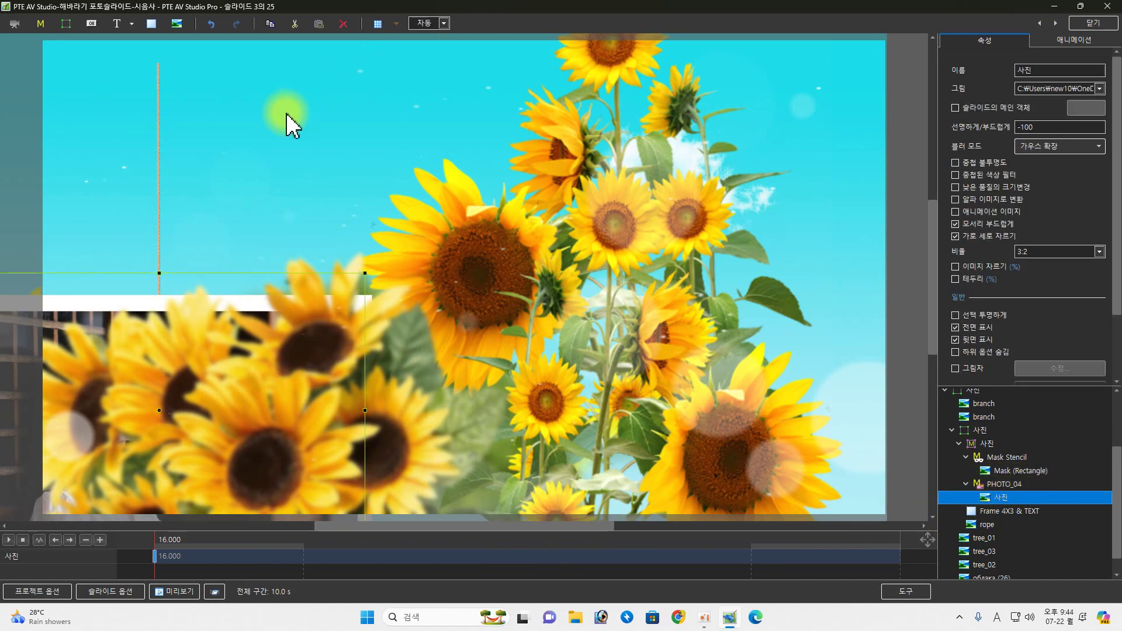
drag(158, 546, 562, 533)
- Try 캡처_2024_07_01_02_01_07_201 as the picture of slide 3's upper branch object and undo the replacement
click(576, 518)
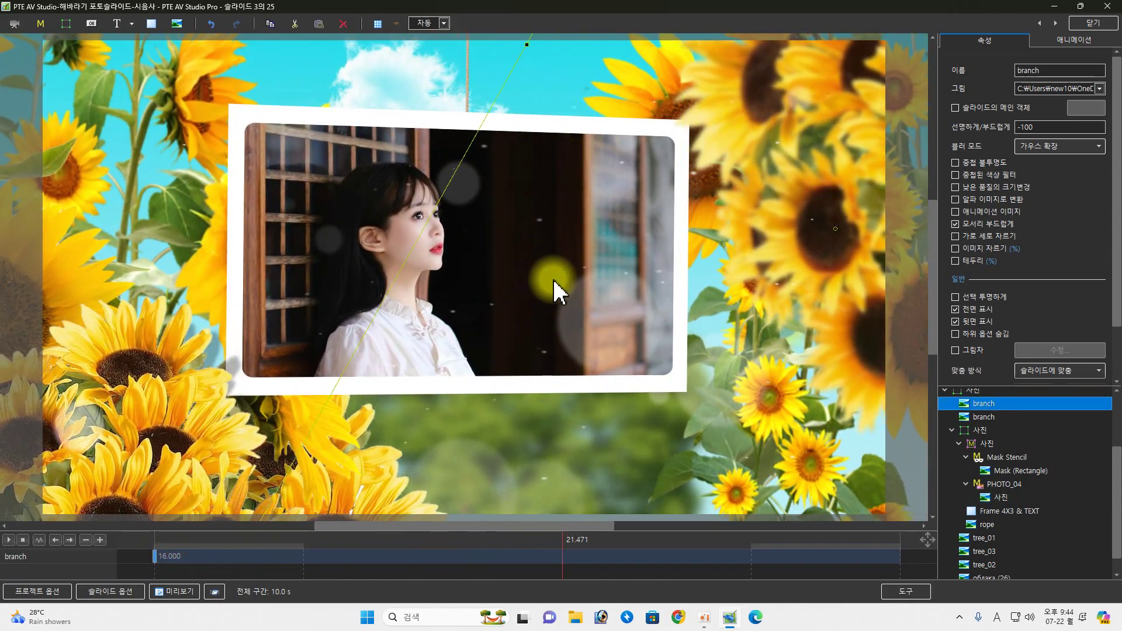
click(1100, 88)
click(52, 256)
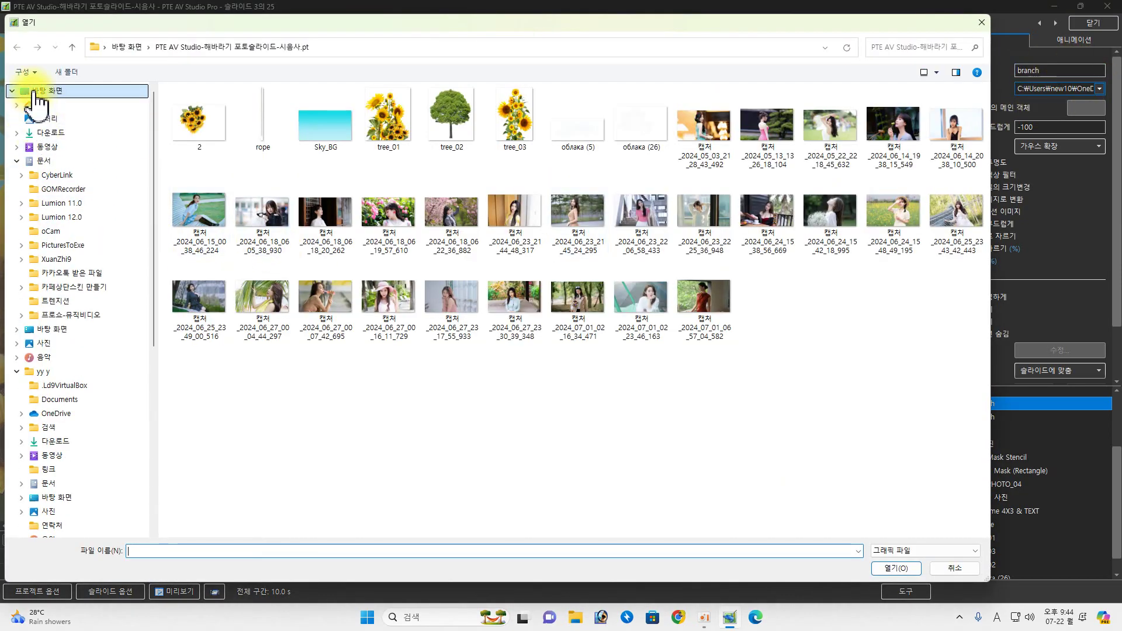
click(204, 201)
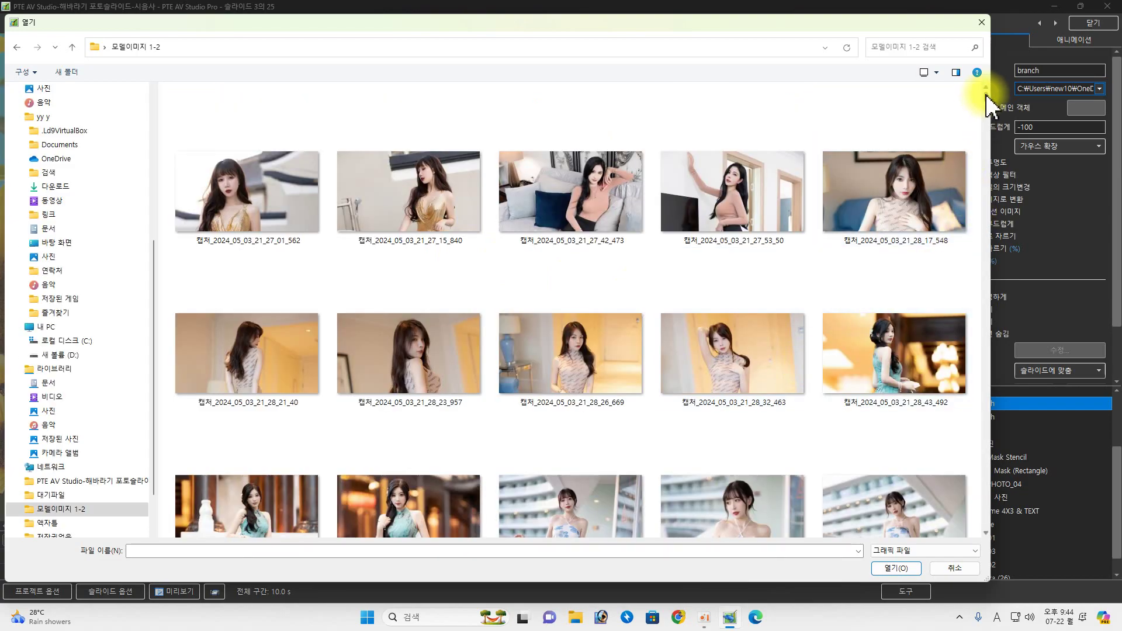
drag(986, 105, 986, 479)
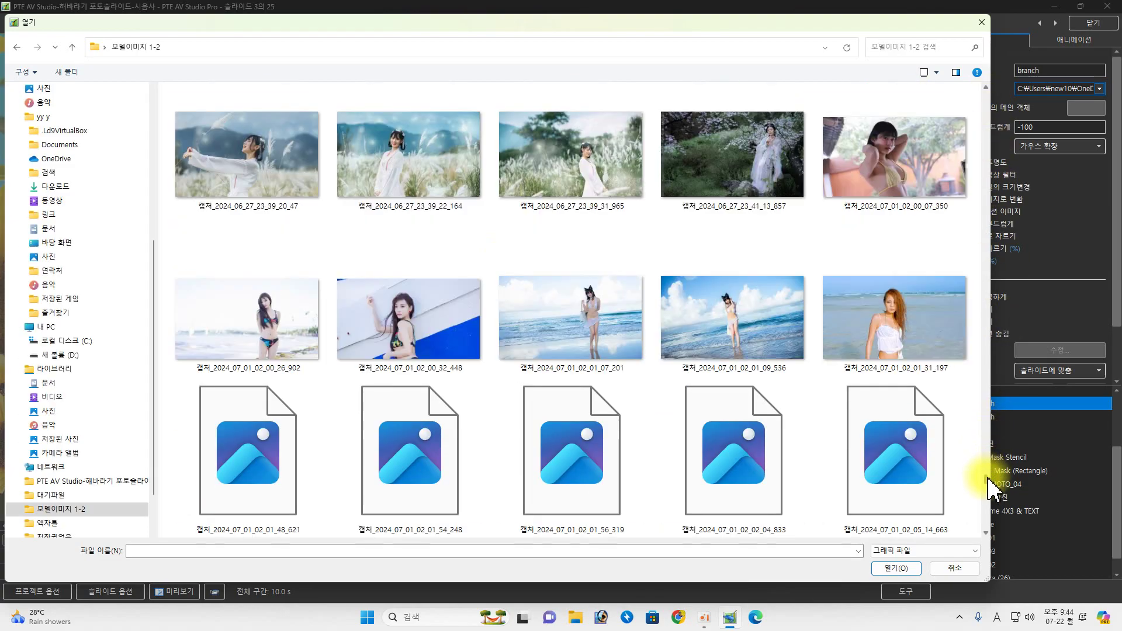
click(739, 346)
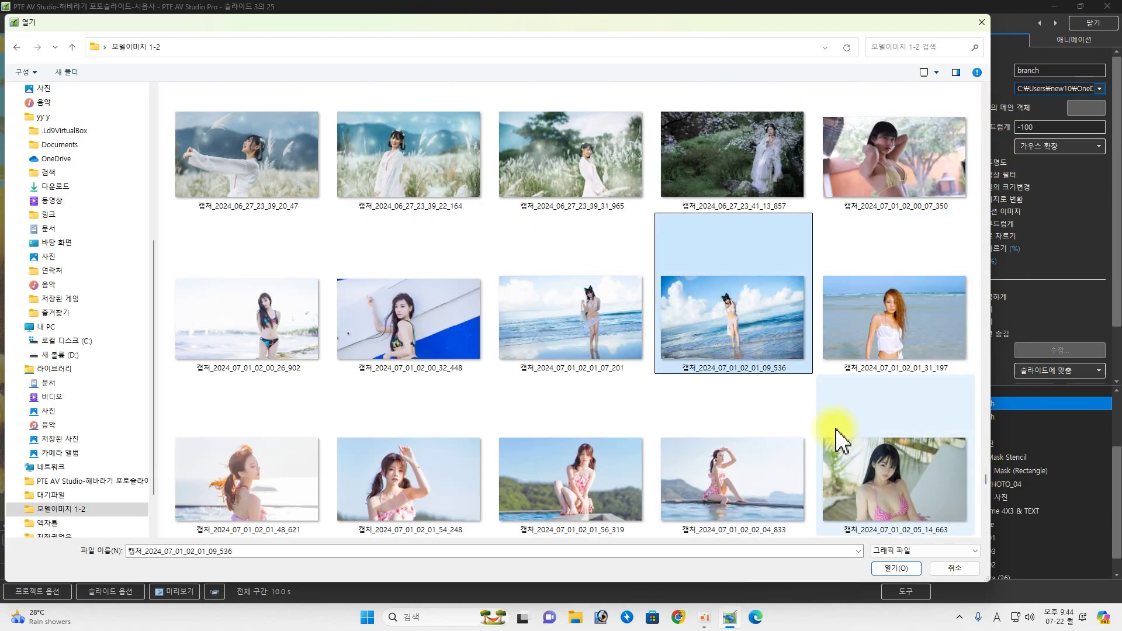
click(632, 376)
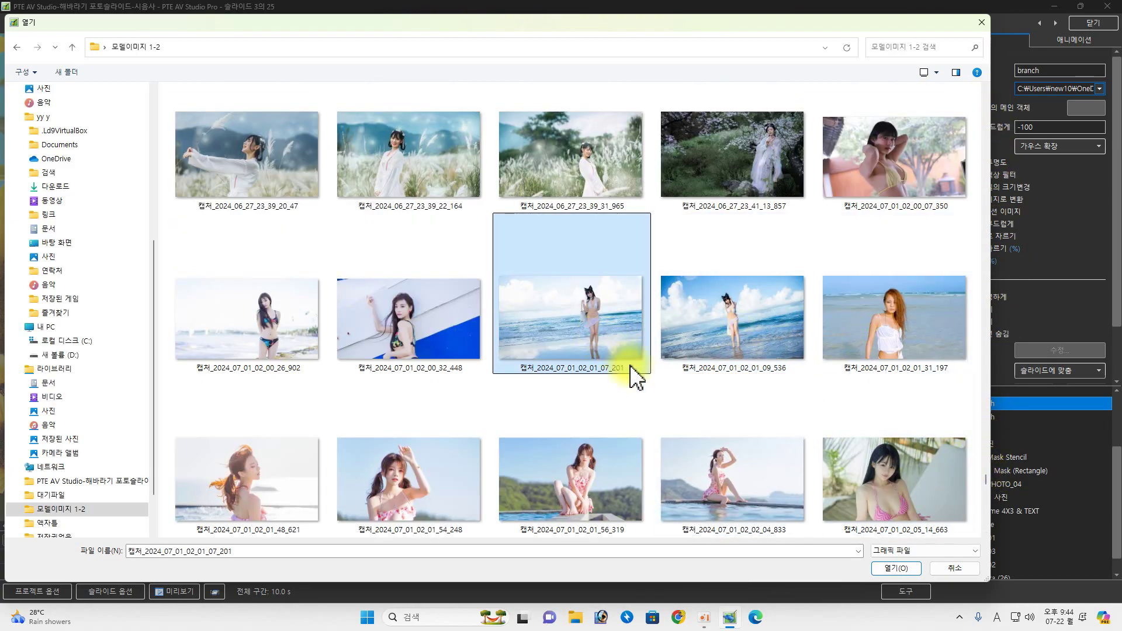
click(896, 568)
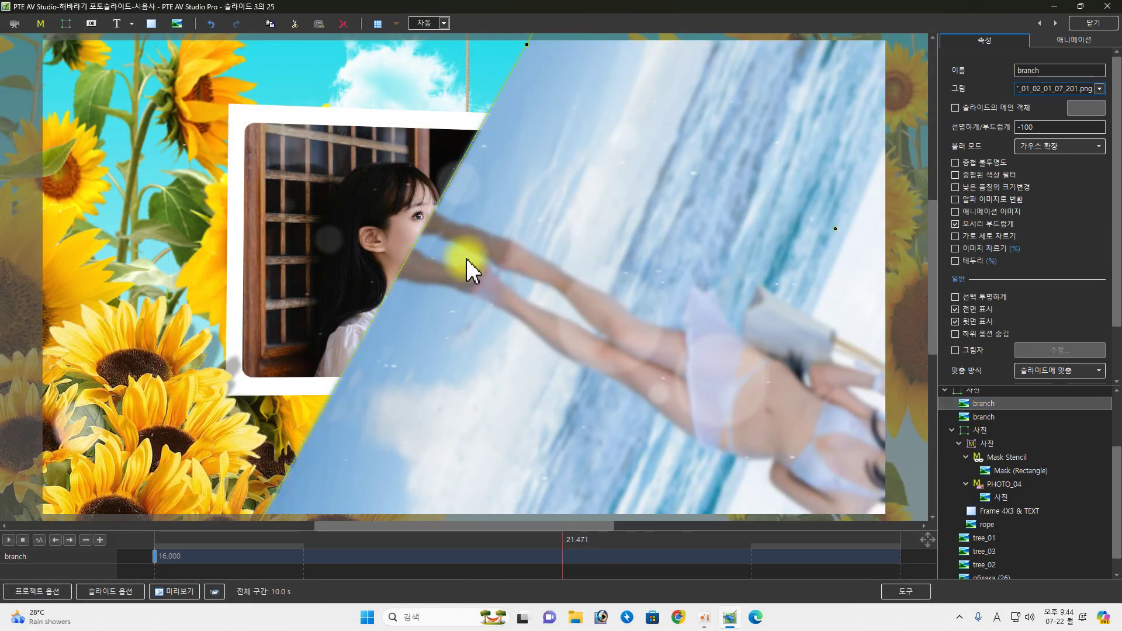
click(220, 26)
- Replace the picture of the 사진 image inside PHOTO_04 with 캡처_2024_05_03_21_38_25_588 from the 모델이미지 1-2 folder
click(1020, 496)
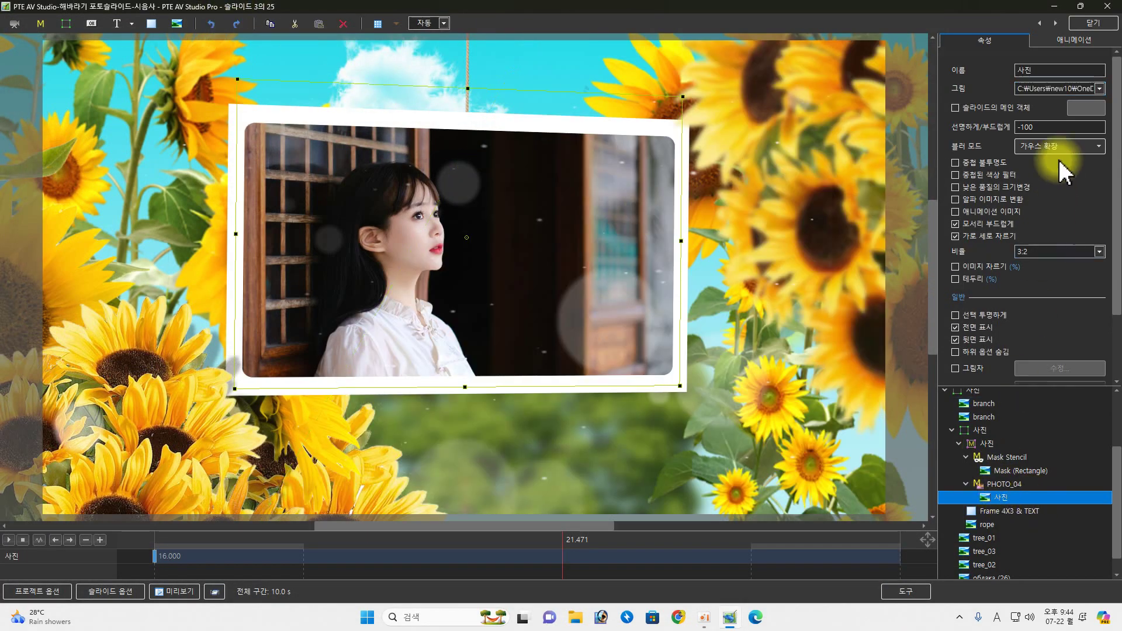
click(1098, 89)
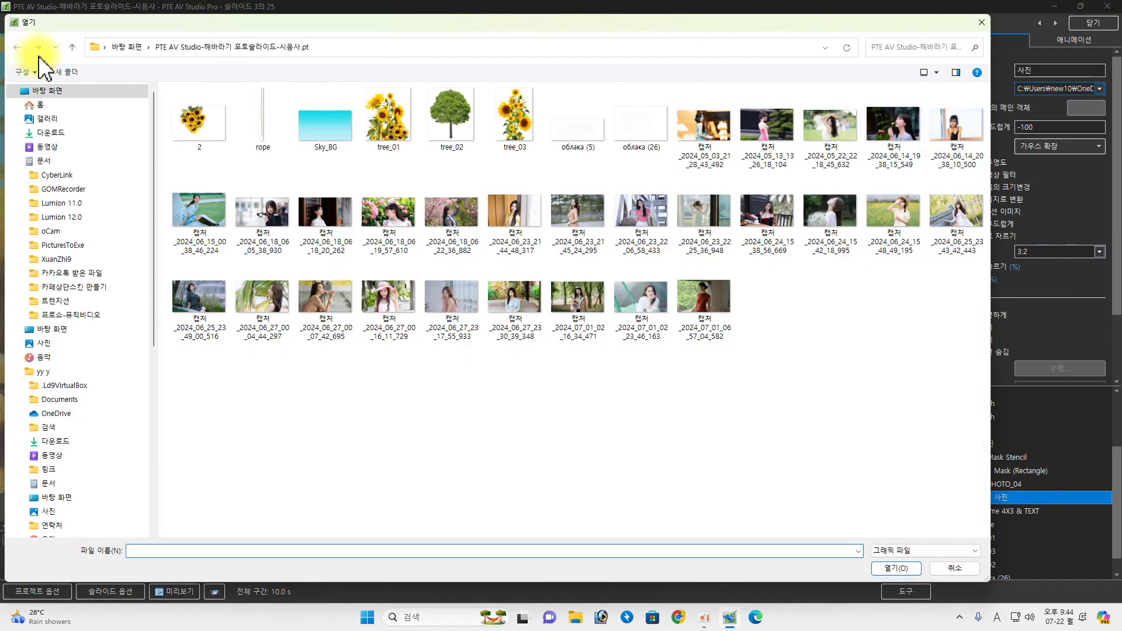
double_click(48, 92)
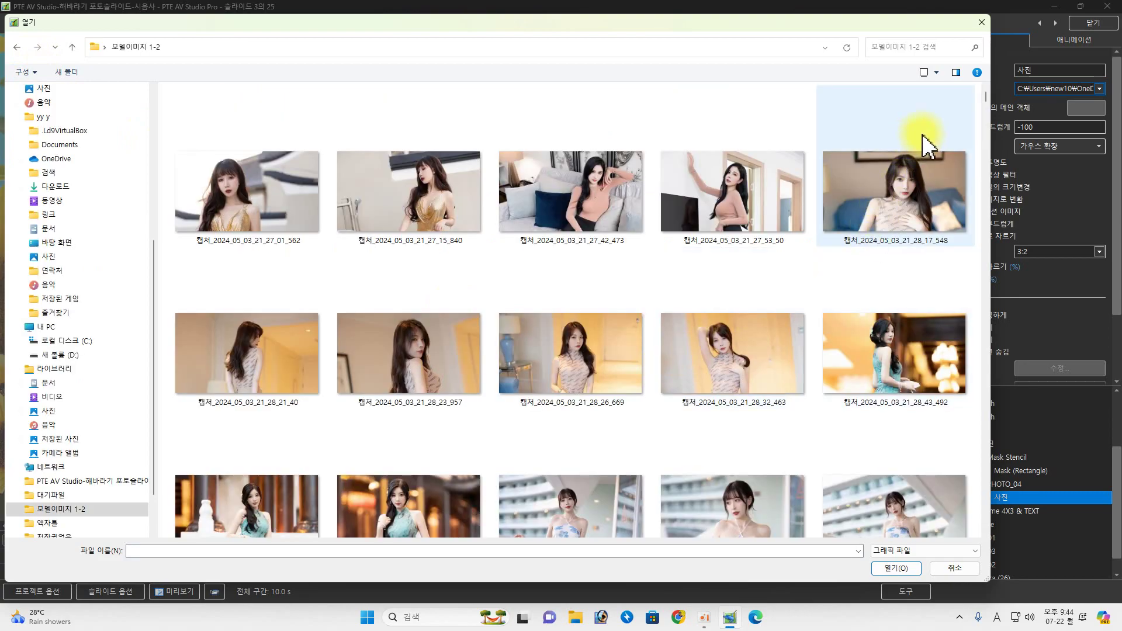
drag(984, 105, 971, 501)
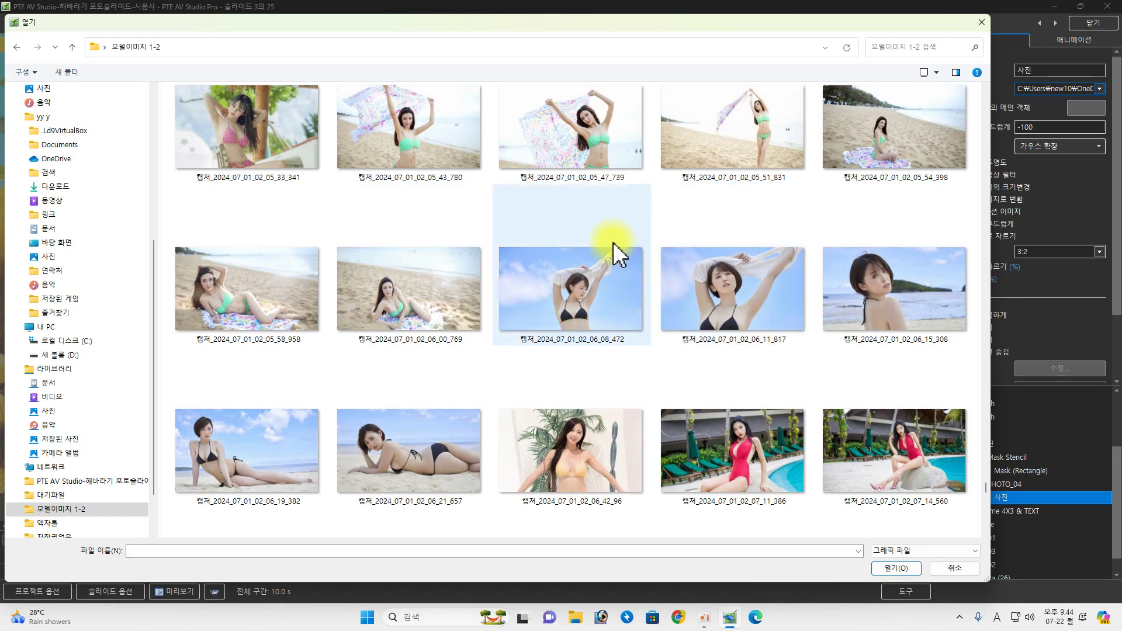
scroll(604, 291, down, 5)
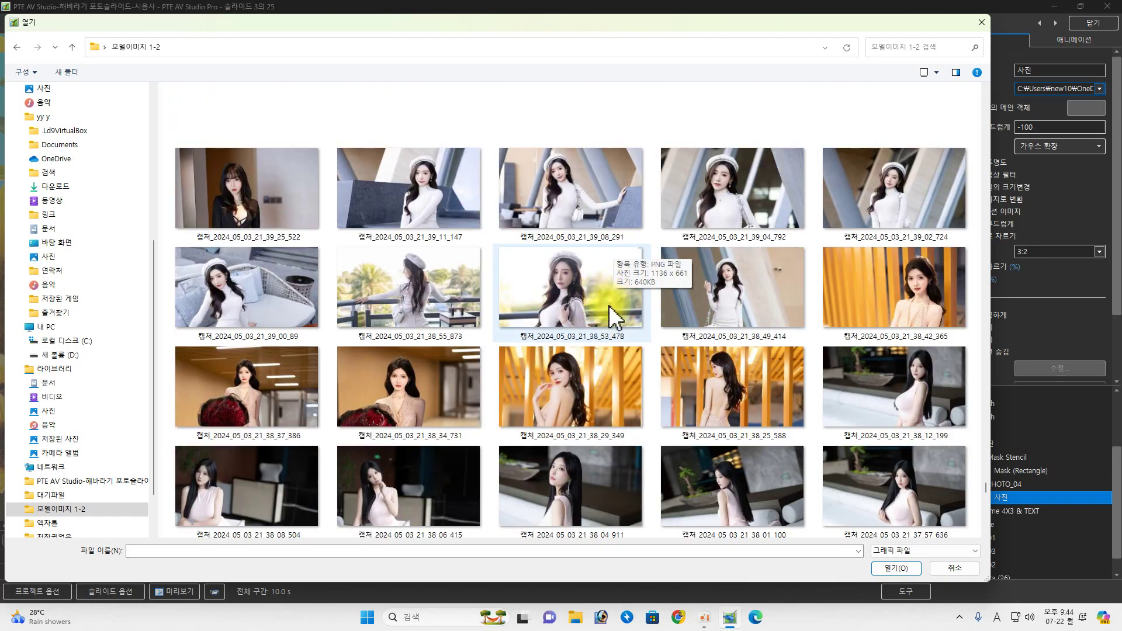
click(719, 383)
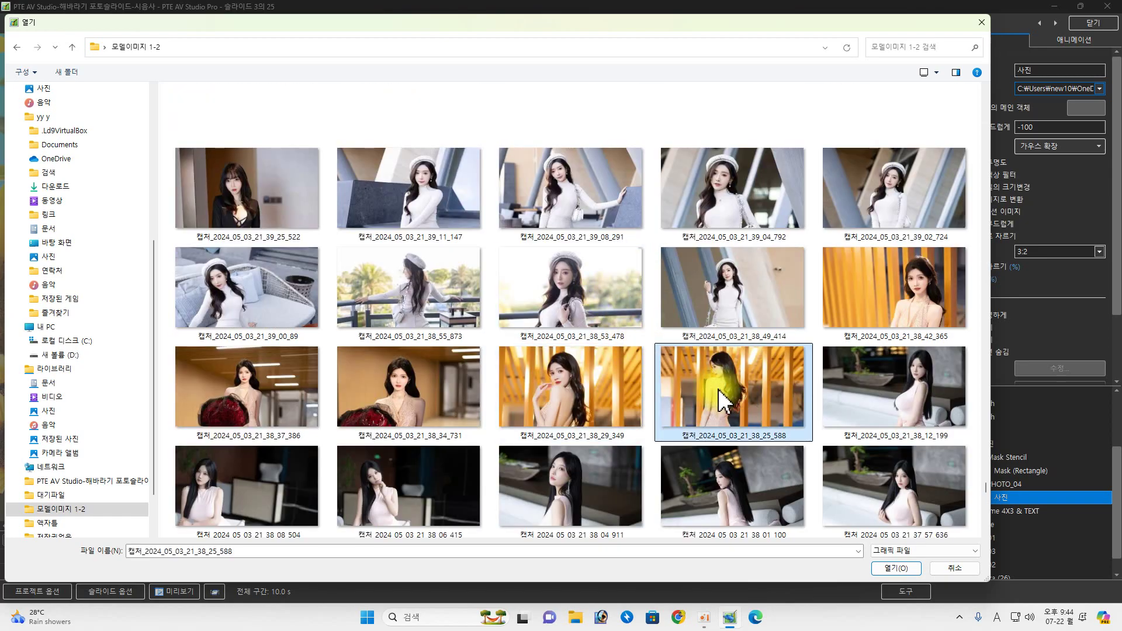
click(894, 568)
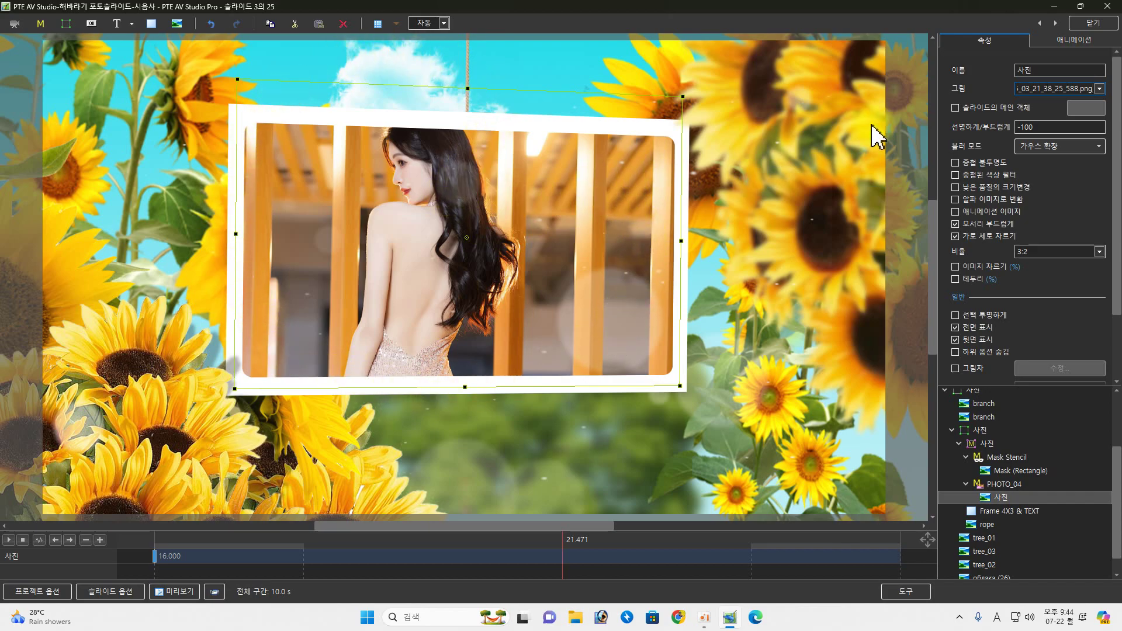
- Shift slide 3's replaced photo down within its frame by setting its Y position to 12
click(1037, 52)
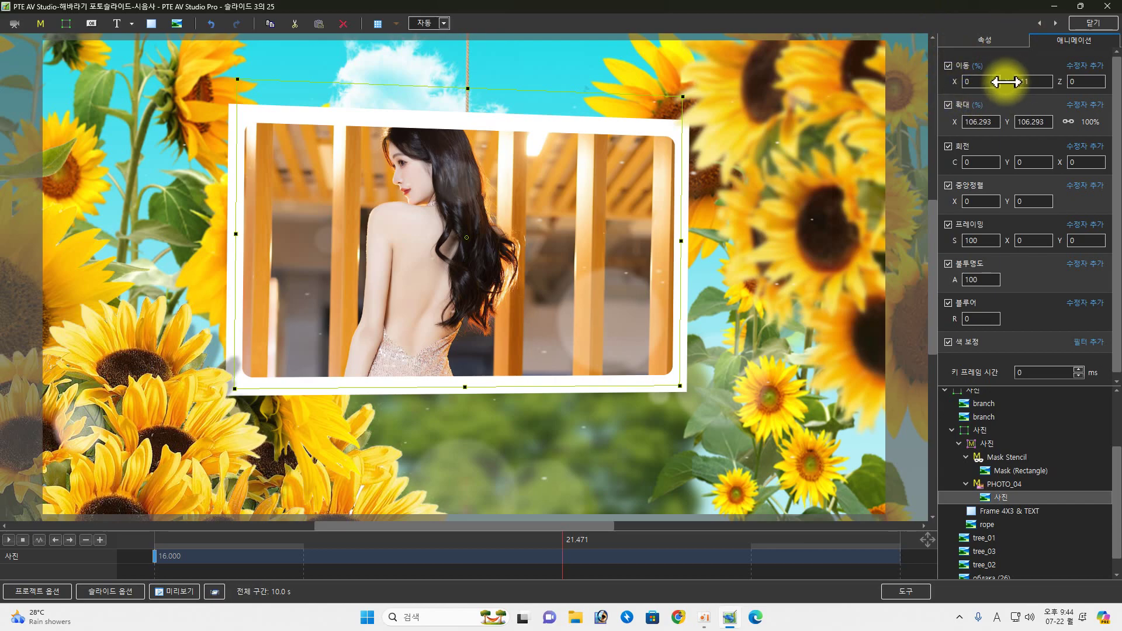
mouse_move(1005, 82)
mouse_down()
mouse_move(1023, 82)
mouse_move(986, 93)
mouse_move(1019, 85)
mouse_up()
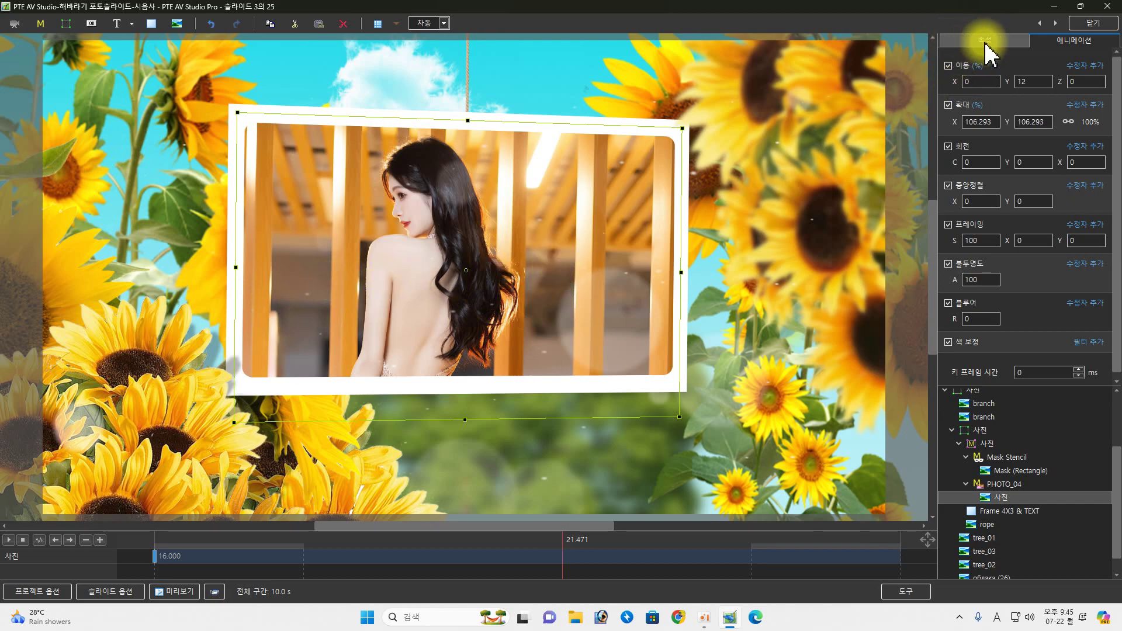
- Go to slide 4, move the playhead to about 27.6 s, and select the masked 사진 image in the nested group, showing its properties
click(771, 266)
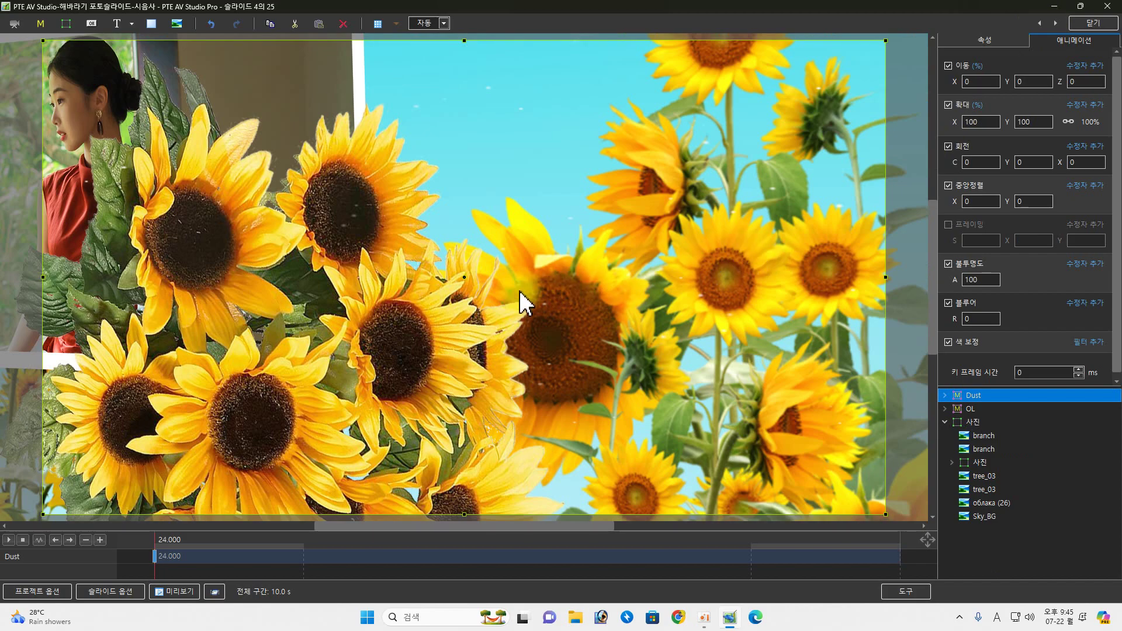
drag(193, 552, 425, 552)
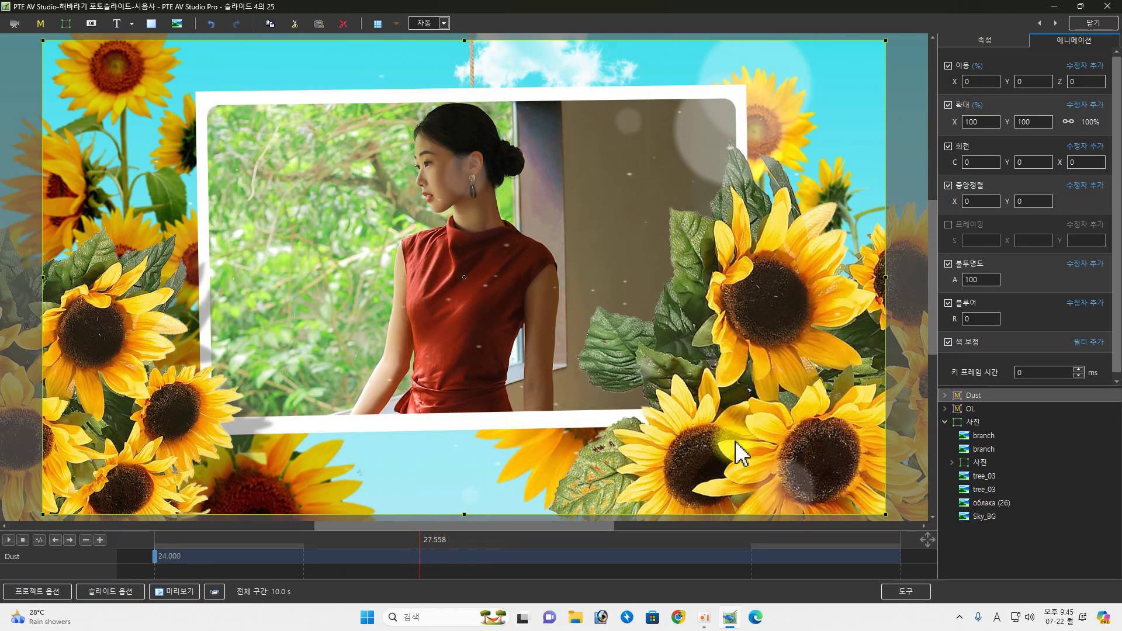
click(952, 462)
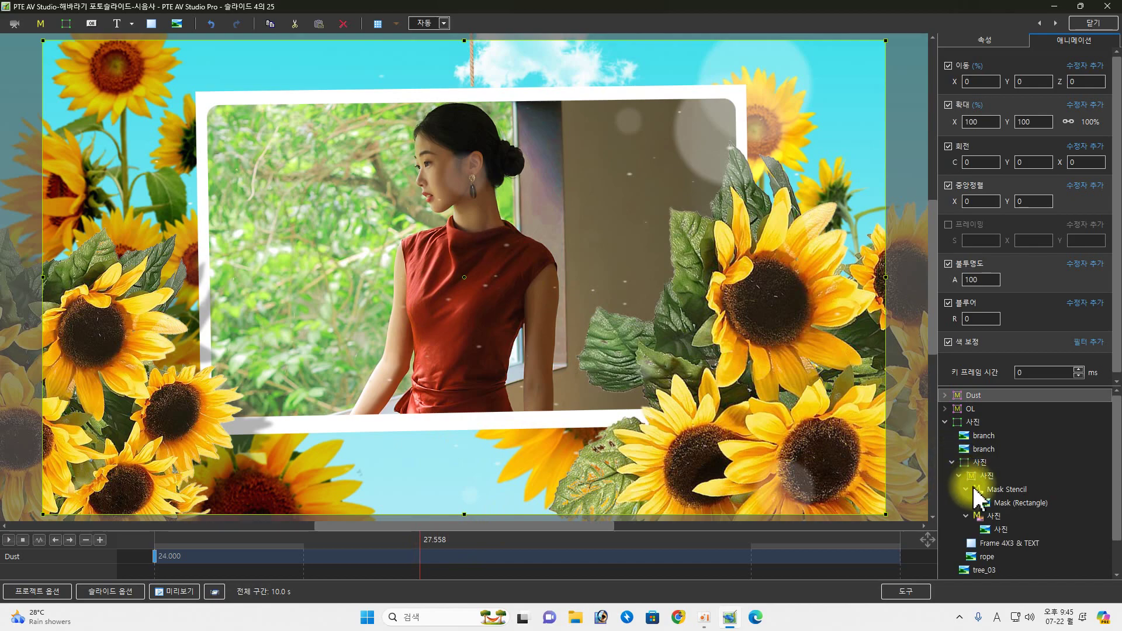
click(994, 530)
click(985, 46)
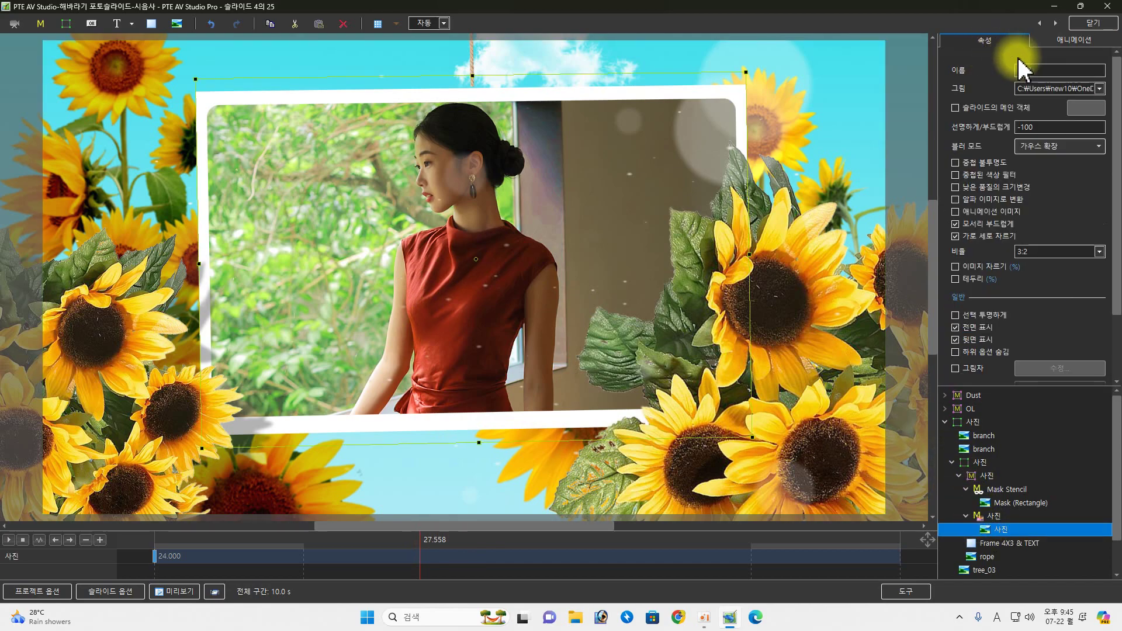
- Replace slide 4's masked photo with 캡처_2022_02_27_05_58_55_134 from drive D's 인물이미지1-4 folder and shrink it slightly to fit its frame
click(1087, 88)
scroll(111, 414, down, 6)
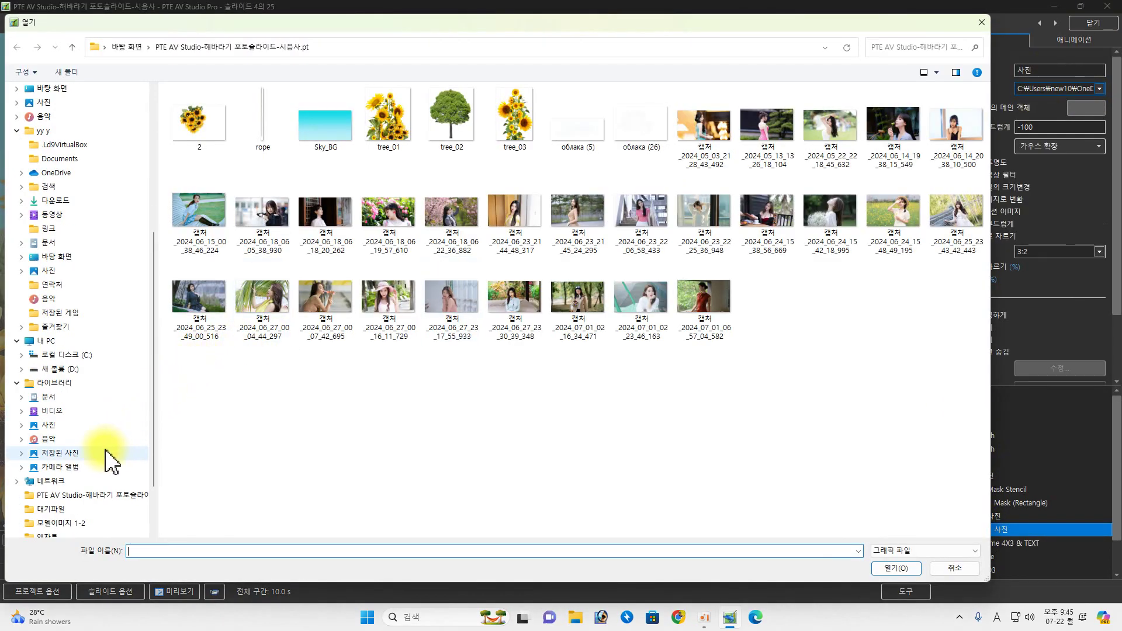
scroll(82, 450, up, 2)
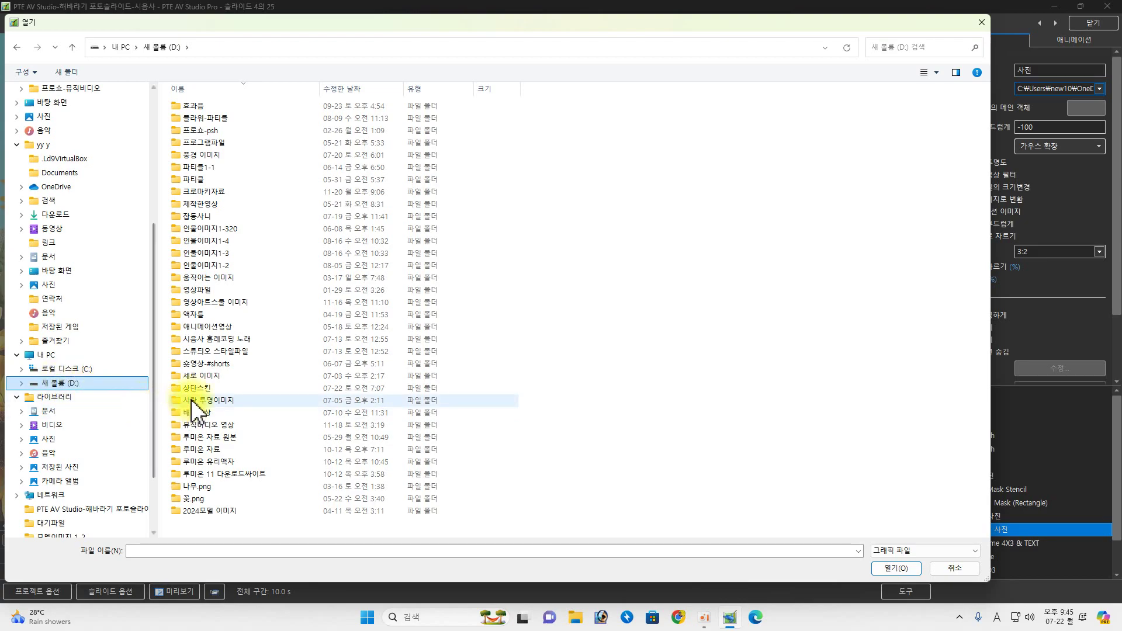
click(71, 369)
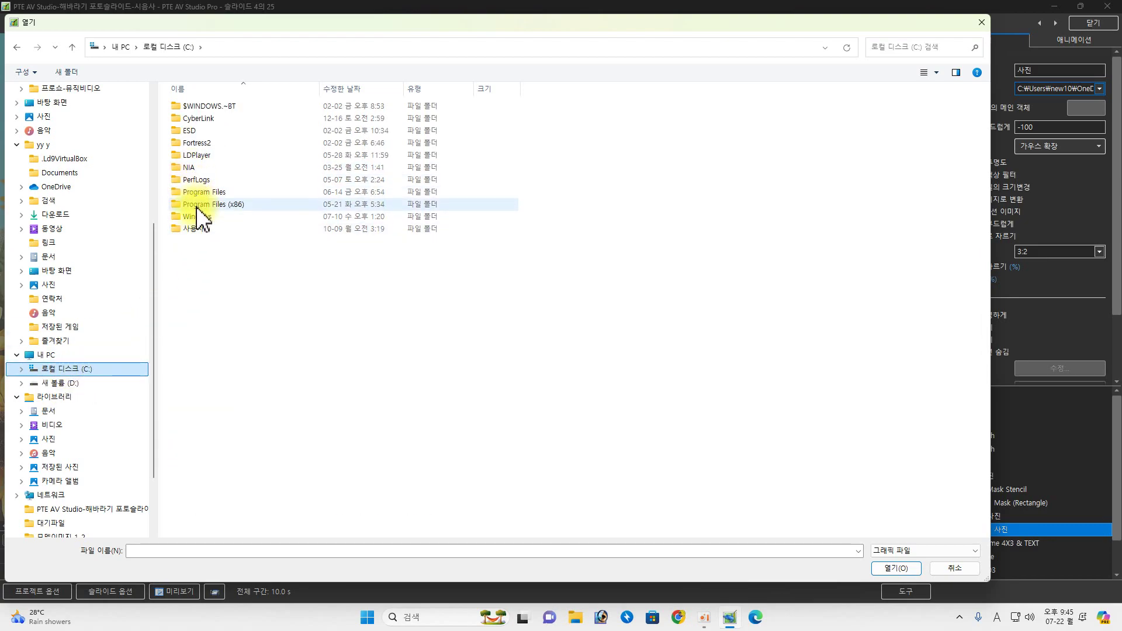
click(56, 384)
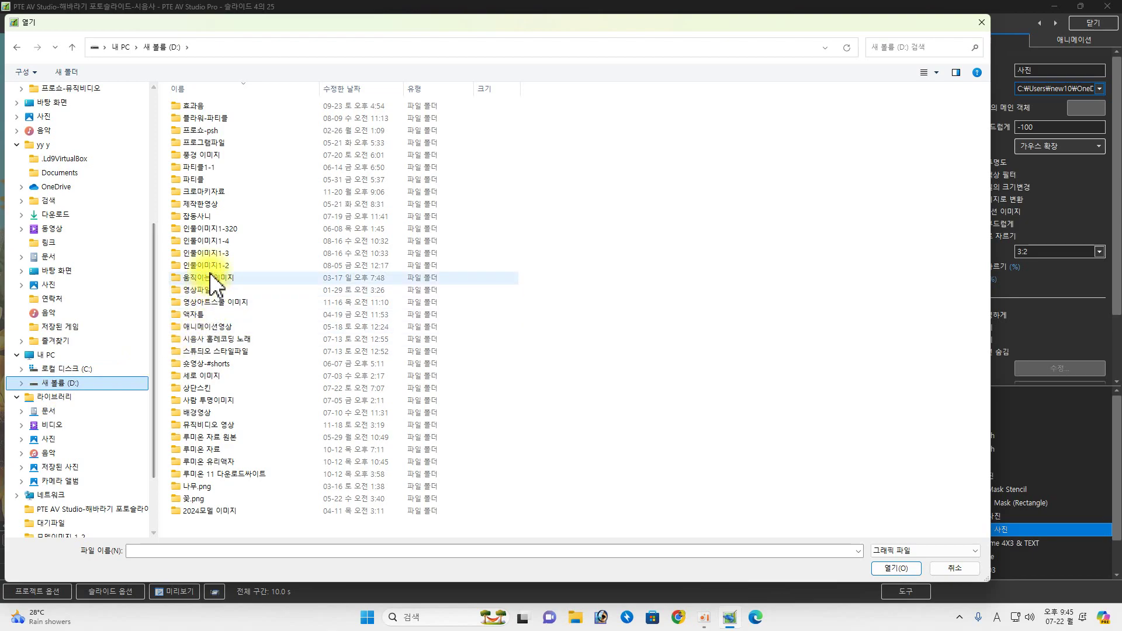
click(211, 242)
key(Return)
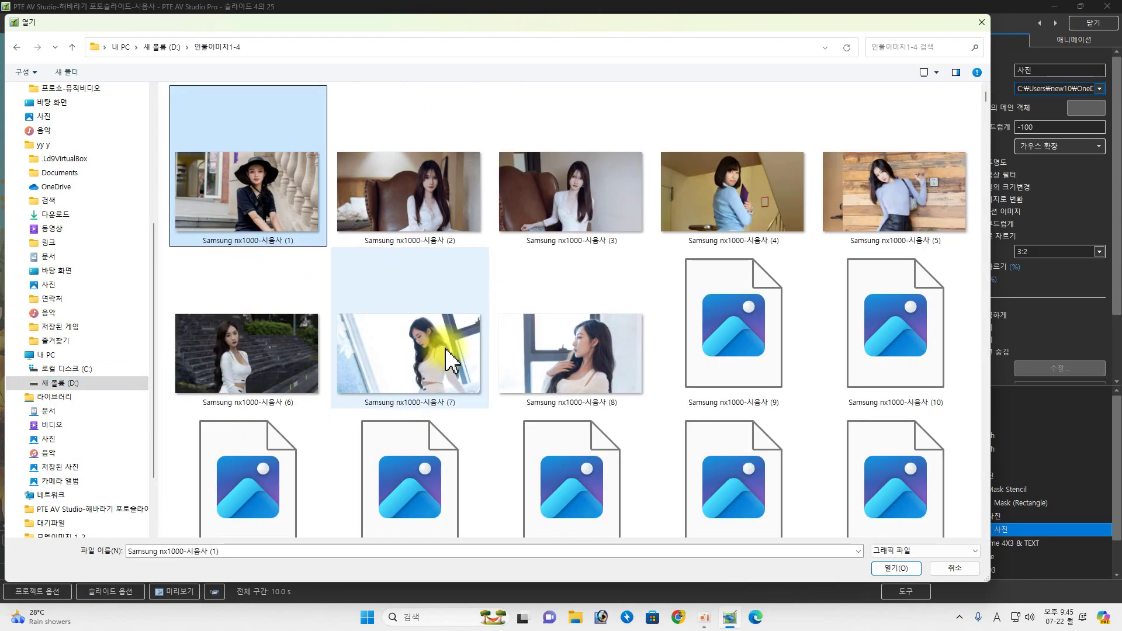
drag(985, 99, 978, 406)
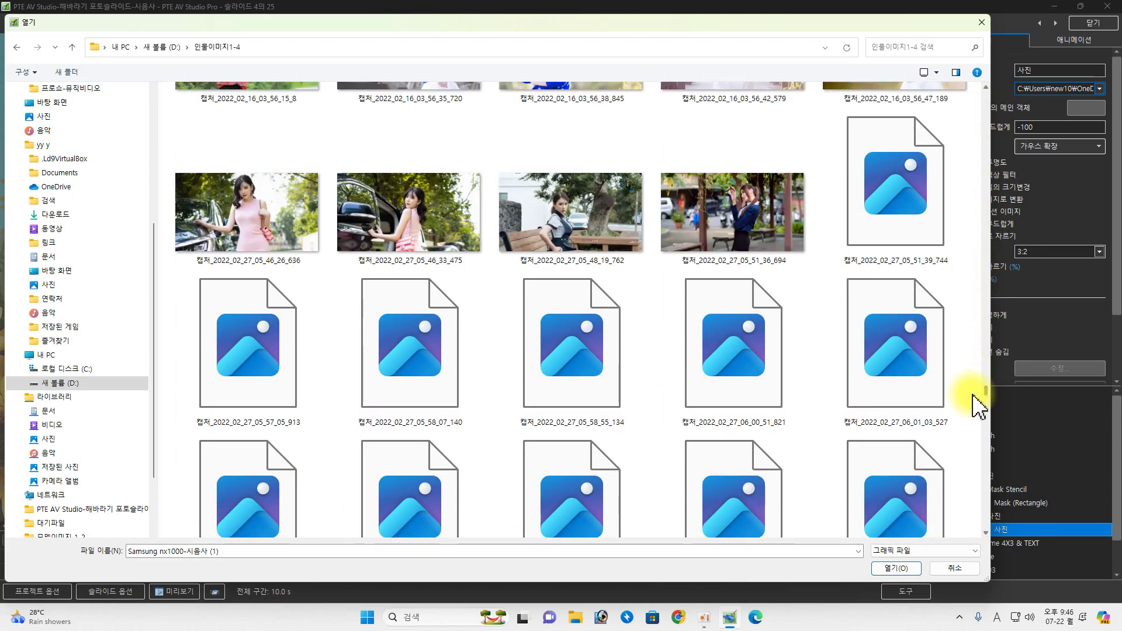
click(625, 409)
click(895, 568)
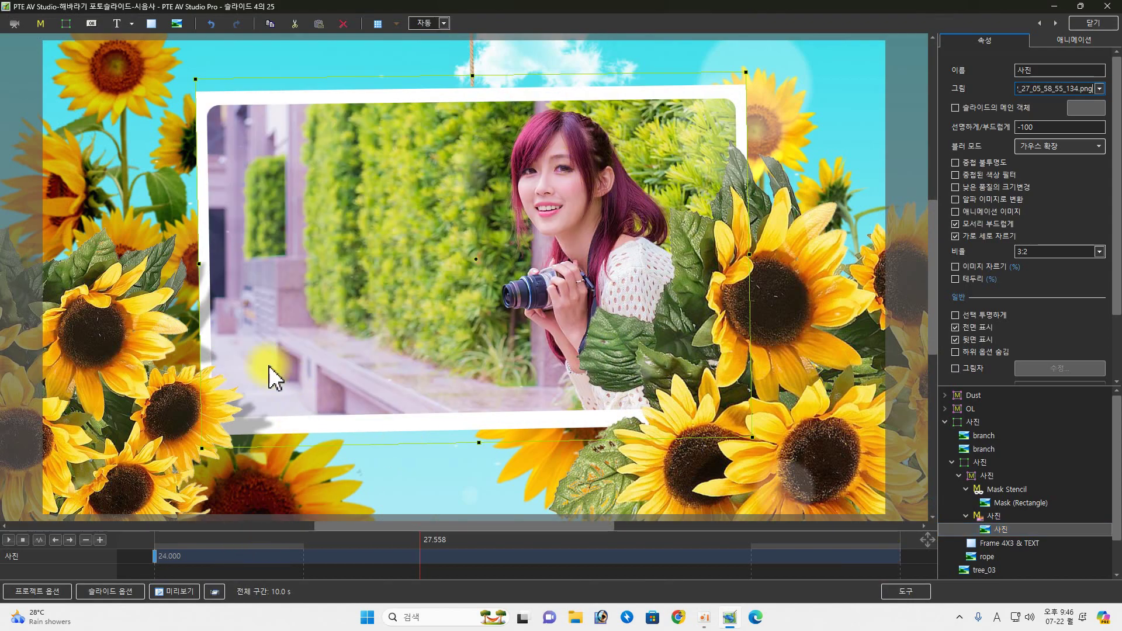
drag(197, 265, 201, 267)
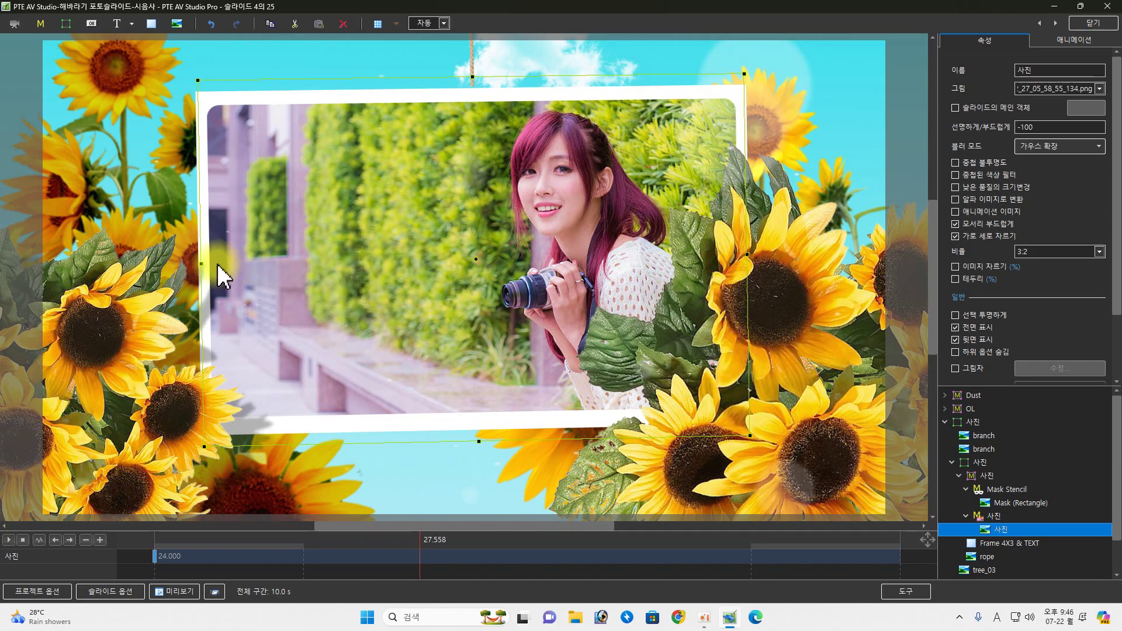
mouse_move(198, 262)
mouse_down()
mouse_move(238, 258)
mouse_move(202, 262)
mouse_up()
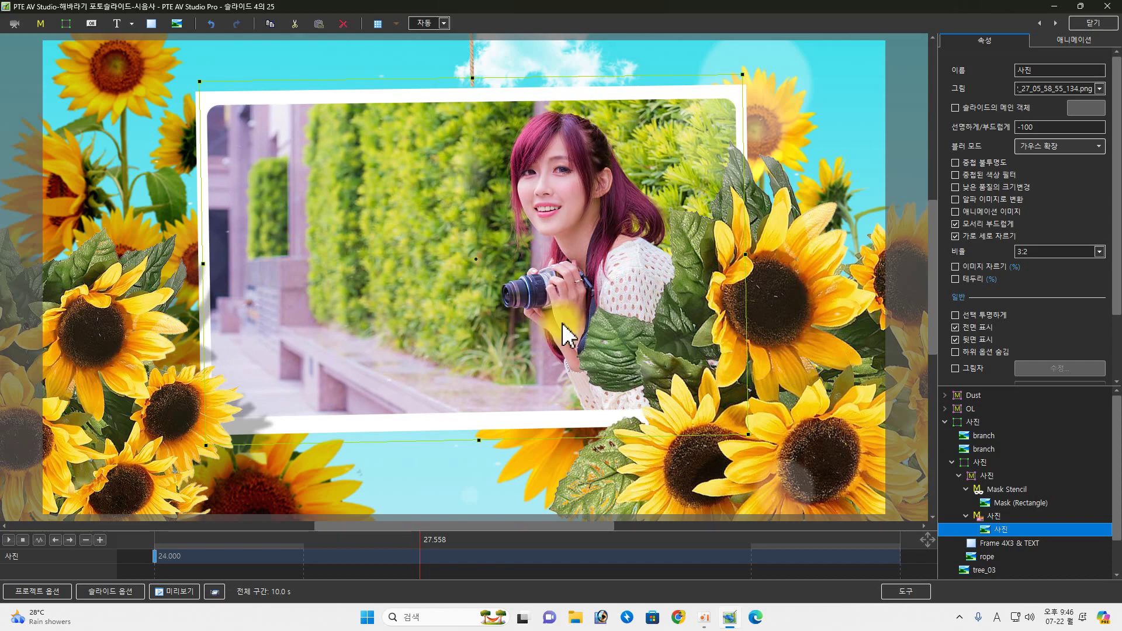
- Go to slide 5, move the playhead to about 38.5 s, and select the 사진 image inside Mask Content
click(1055, 23)
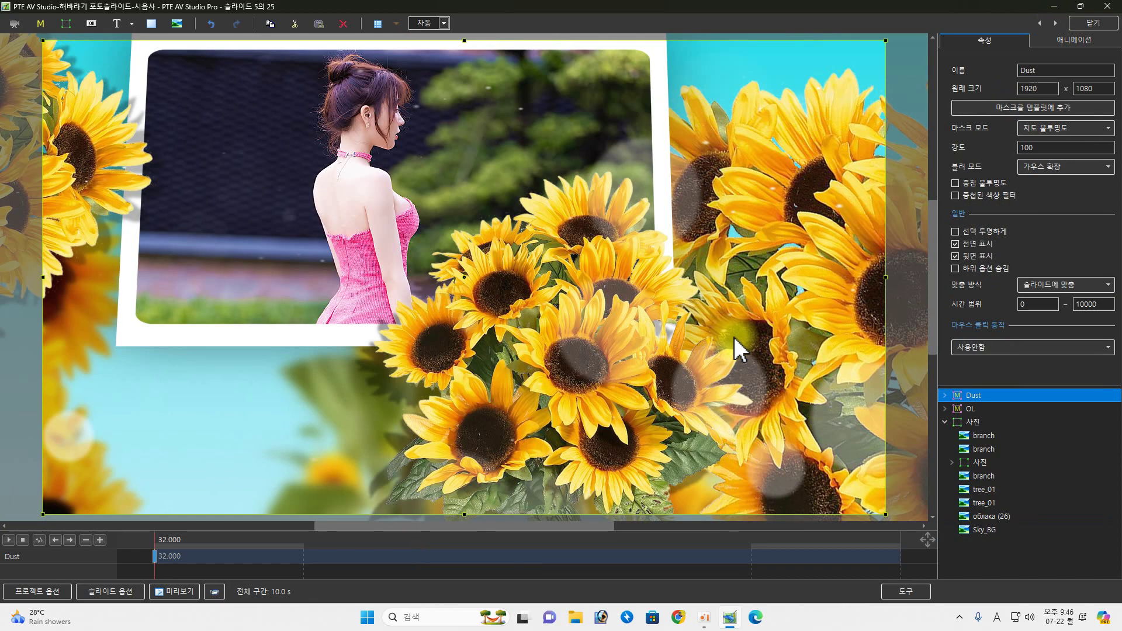
drag(367, 548, 637, 554)
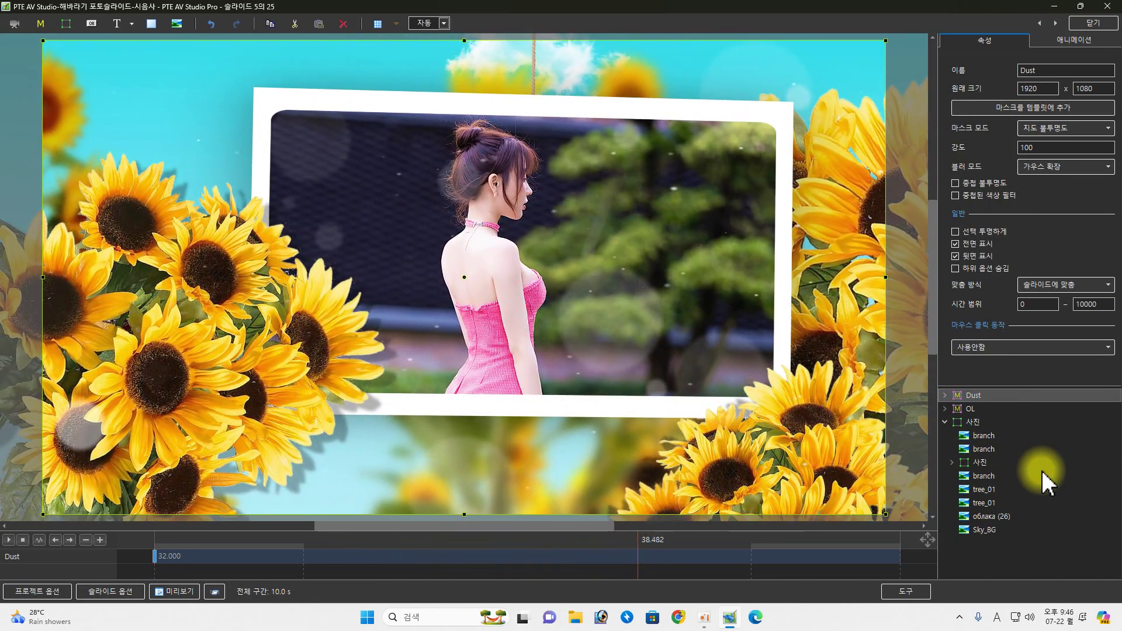
click(952, 463)
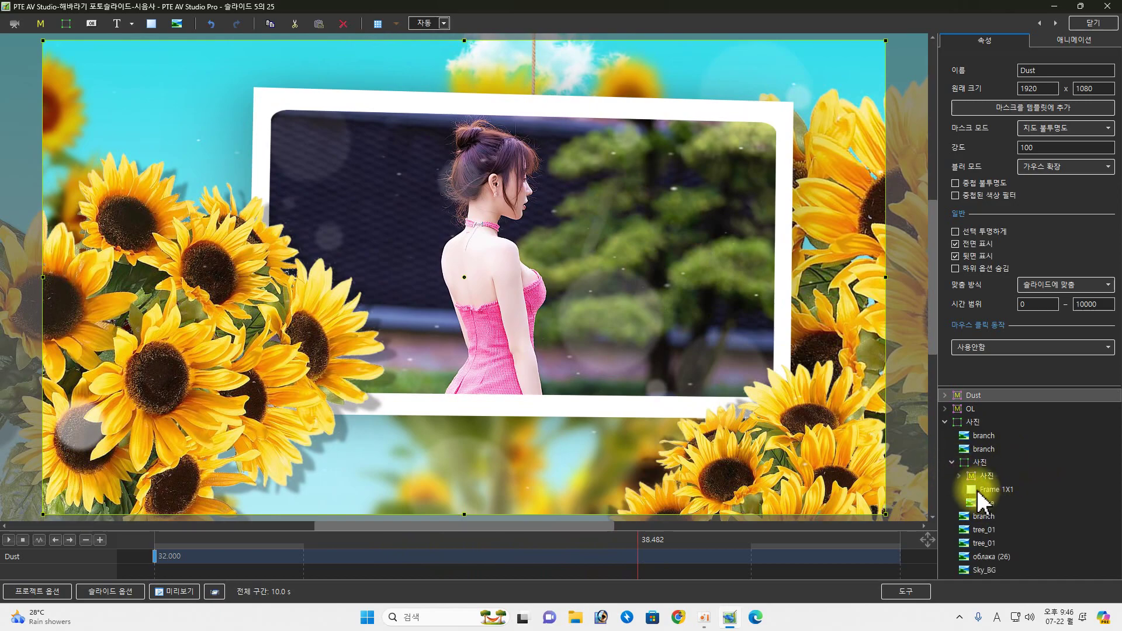
click(959, 477)
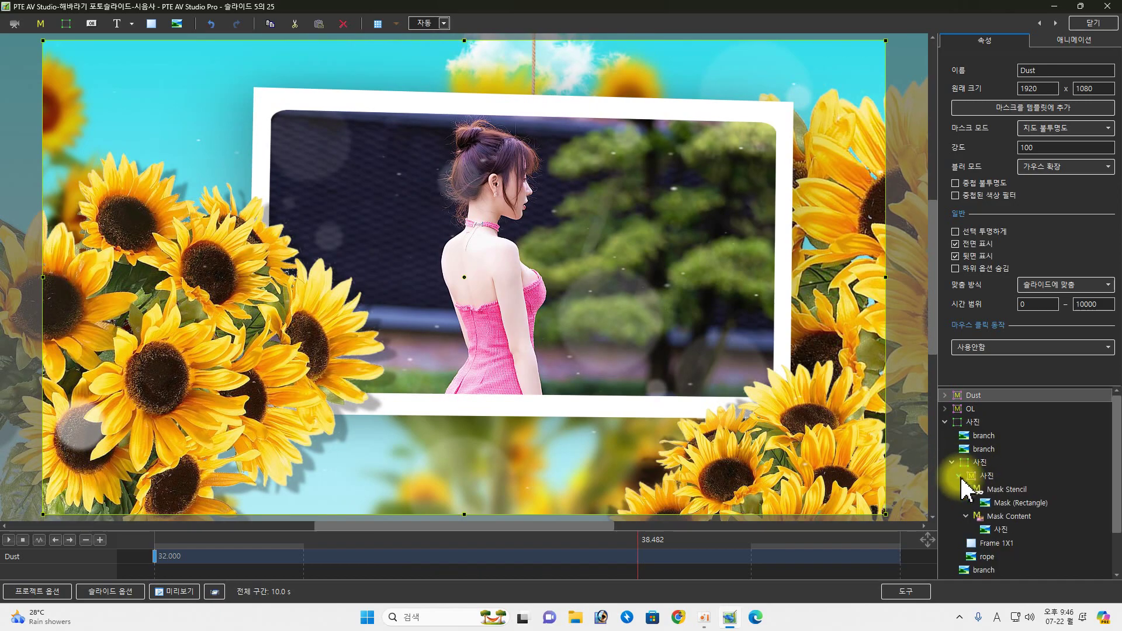
click(993, 530)
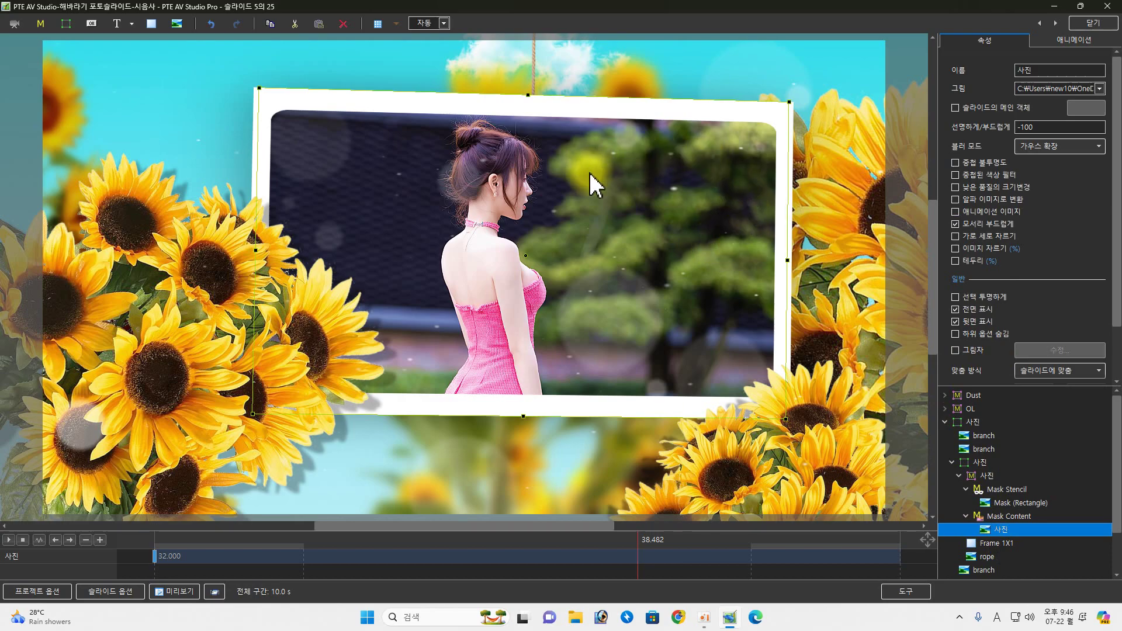
- Replace the picture of slide 5's masked 사진 image with 캡처_2024_07_01_06_57_04_582 from the desktop's 모델이미지 1-2 folder
click(1100, 89)
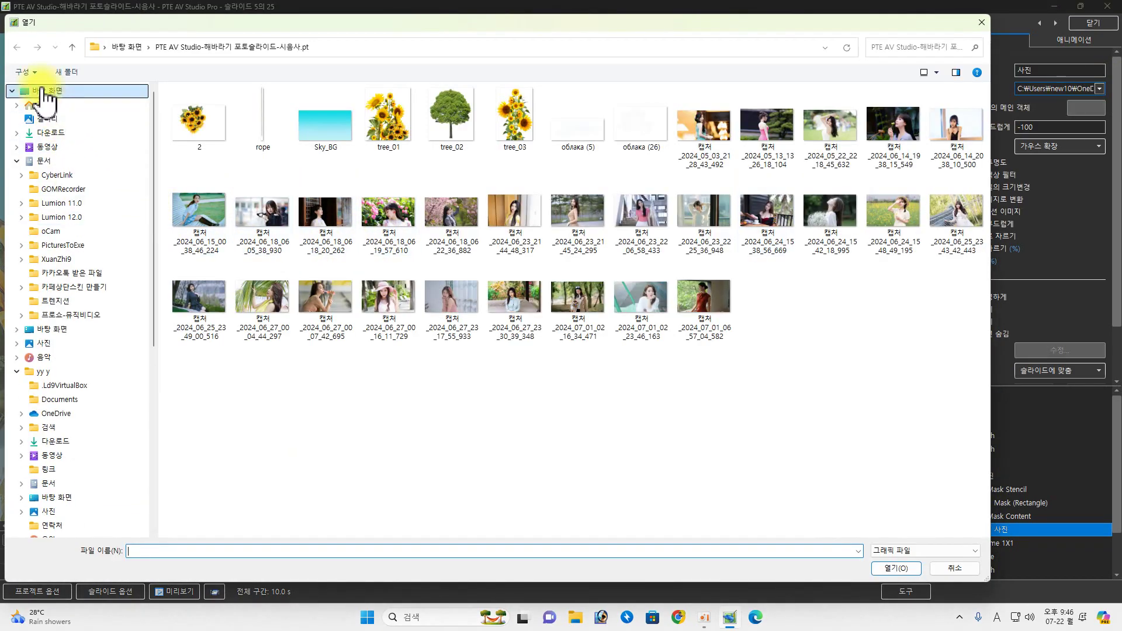
double_click(44, 91)
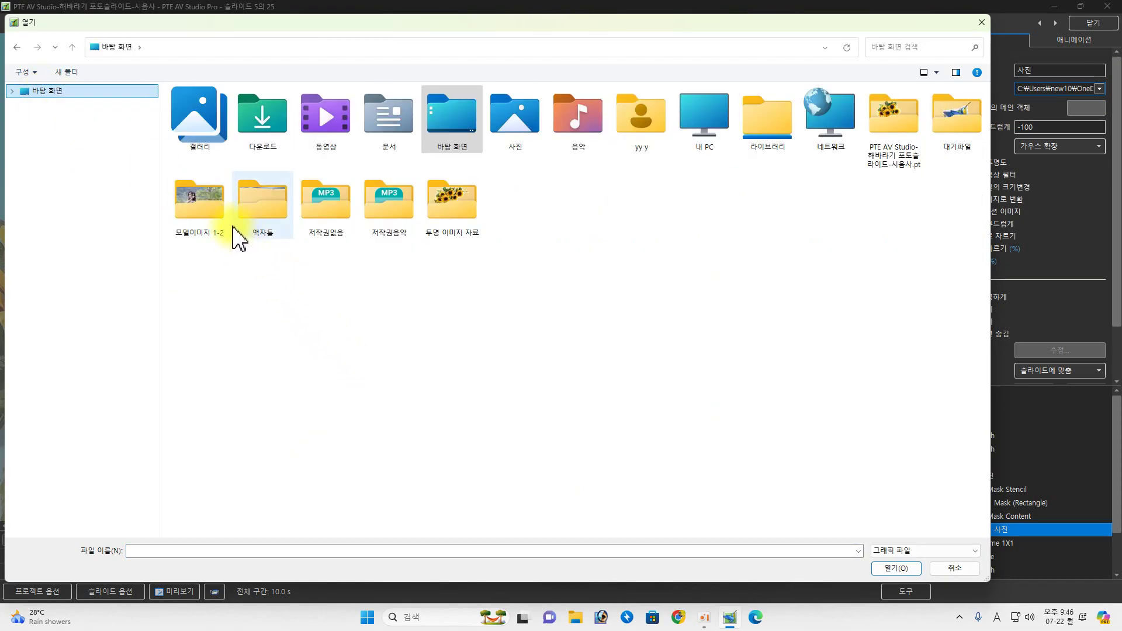
click(223, 216)
key(Return)
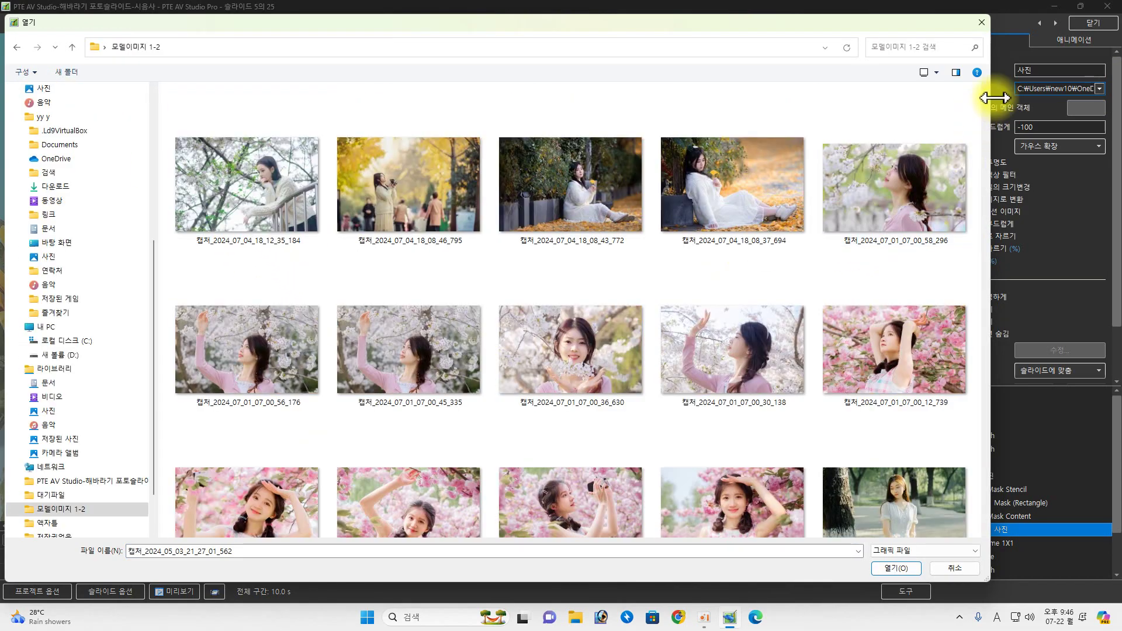
mouse_move(987, 100)
mouse_down()
mouse_move(1001, 519)
mouse_move(980, 101)
mouse_up()
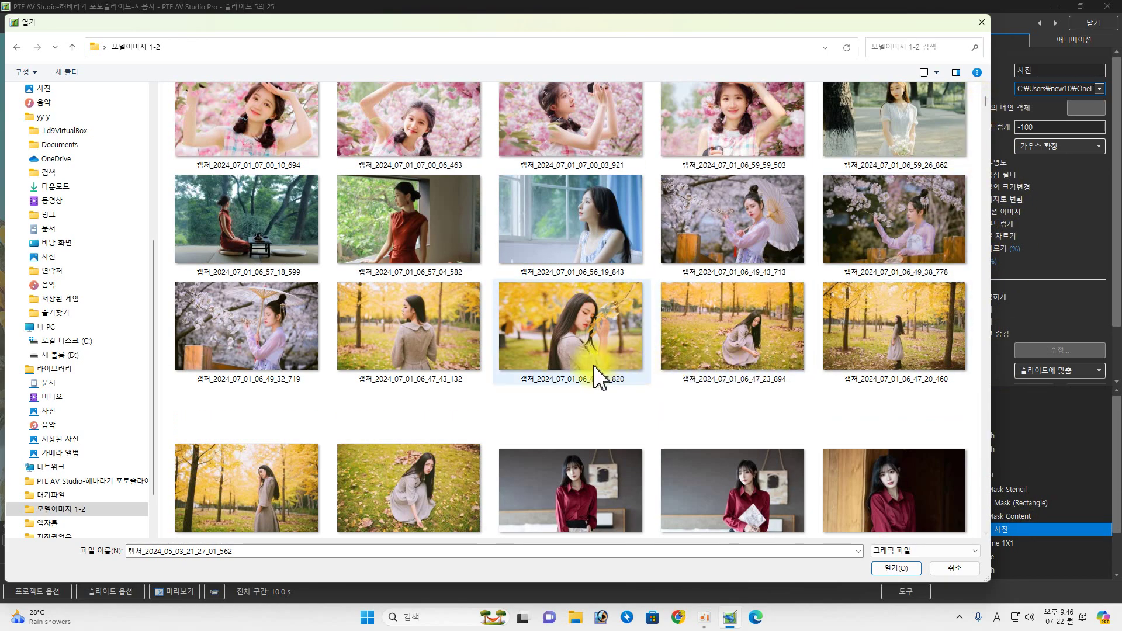
click(426, 251)
click(895, 569)
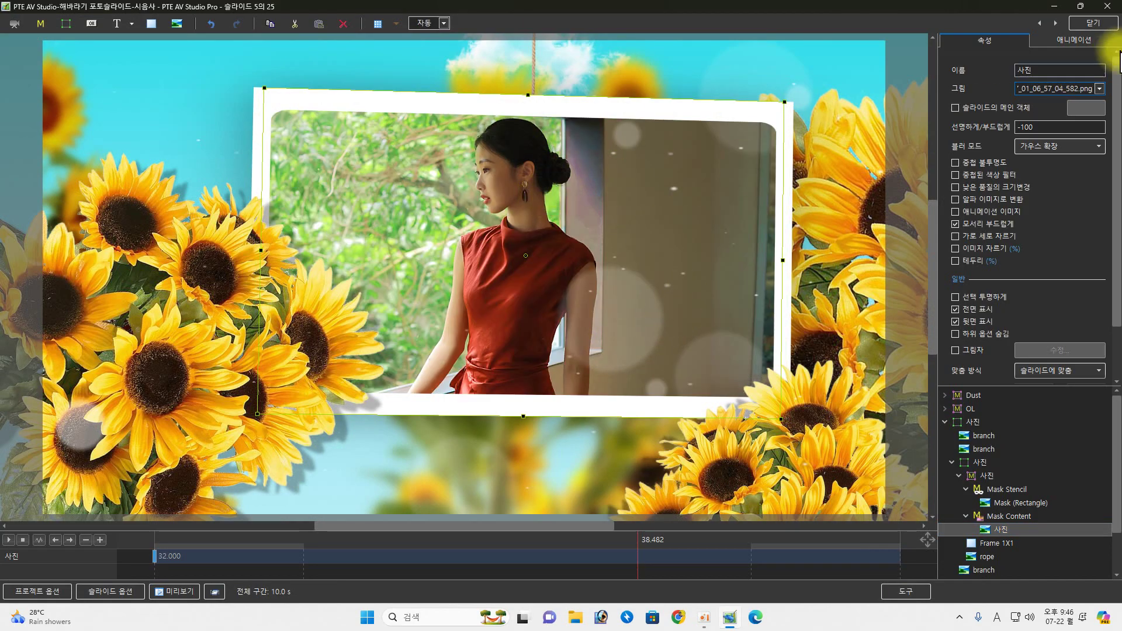
- Shift slide 5's photo down within its frame with a Y position of 7, and scrub the playhead to about 35.95 s
click(1075, 40)
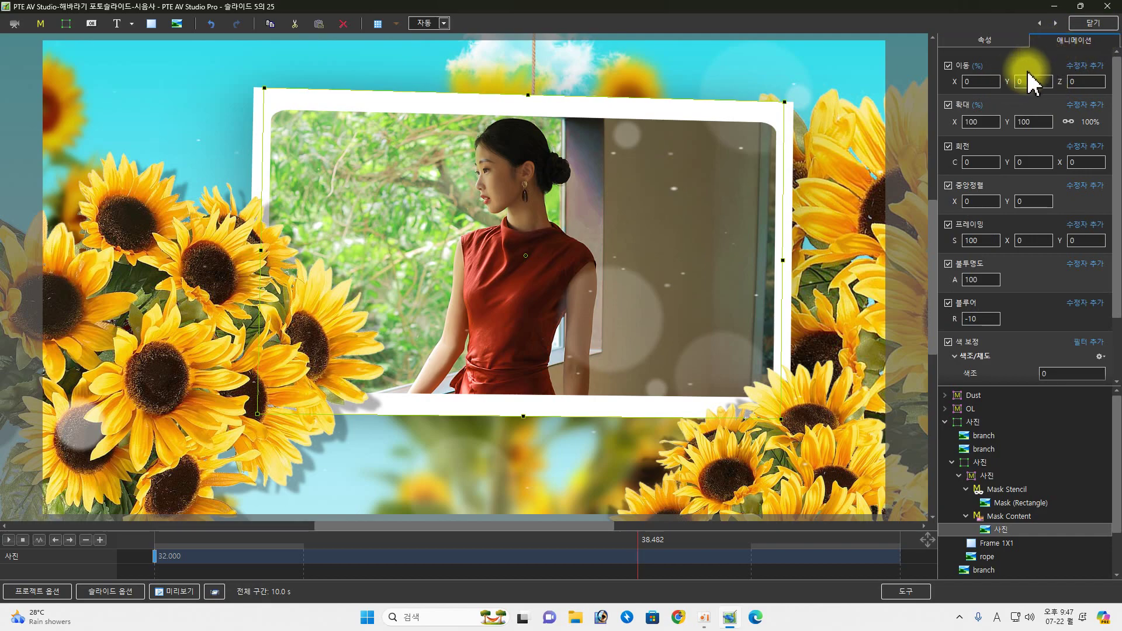
drag(1005, 83, 1009, 82)
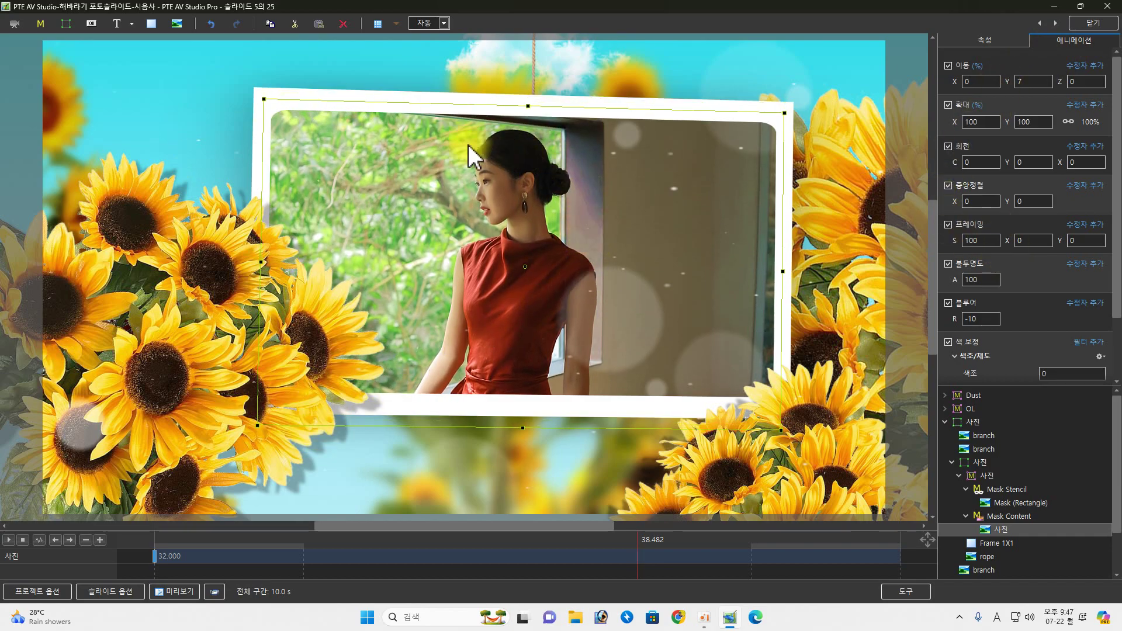
click(190, 544)
drag(192, 544, 453, 541)
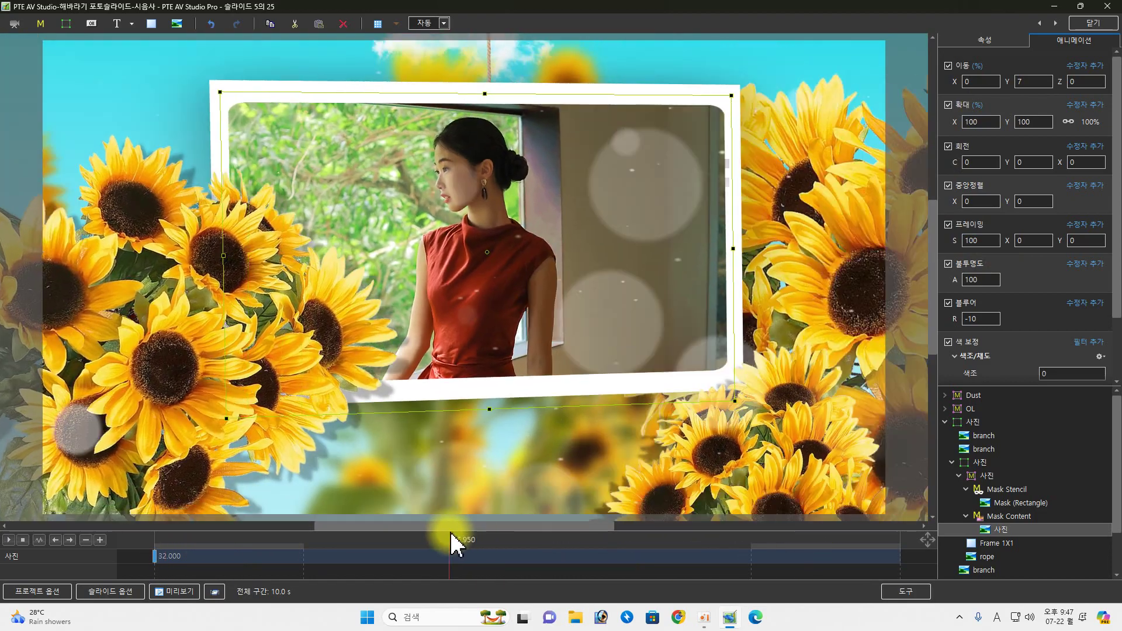
- Close the object editor, select slide 5 in the slide list, and reopen its objects and animation
click(1087, 26)
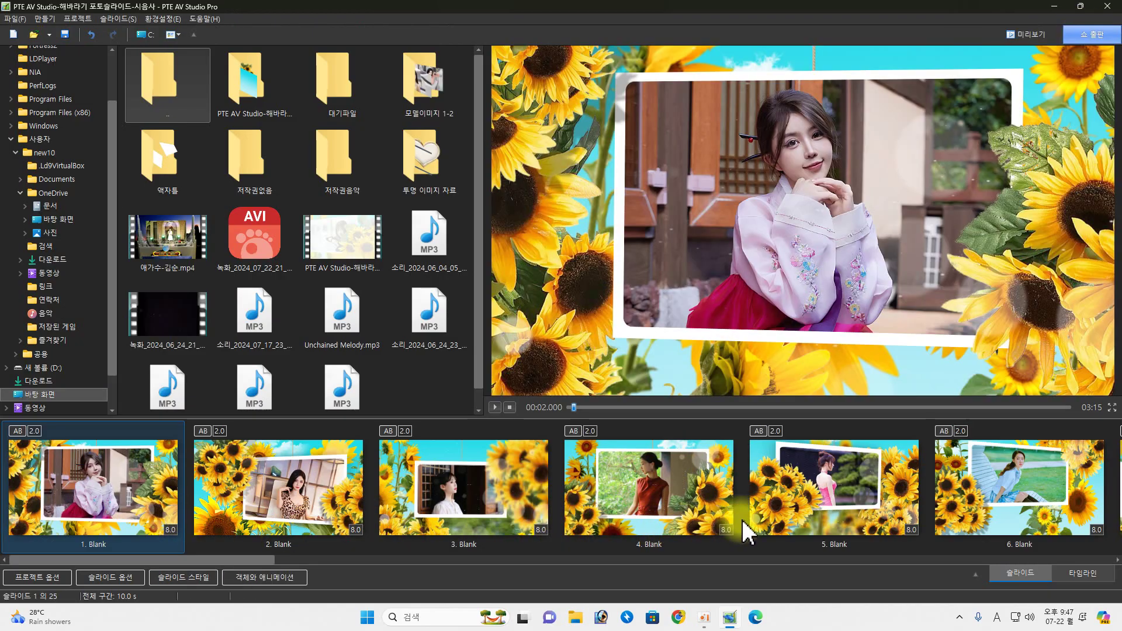
click(863, 517)
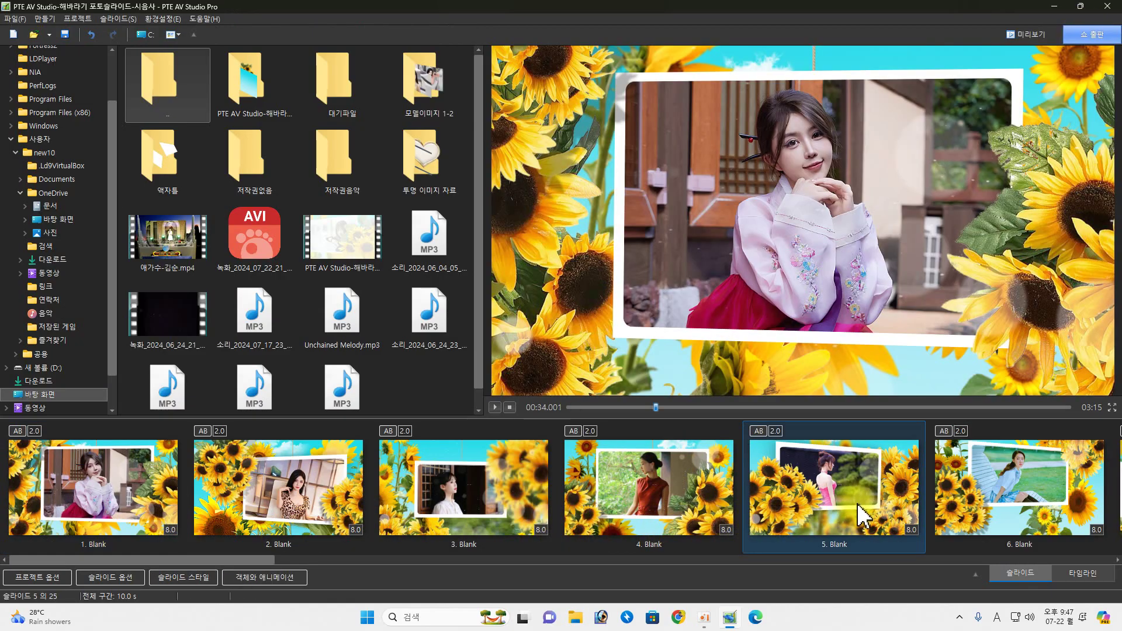
click(273, 580)
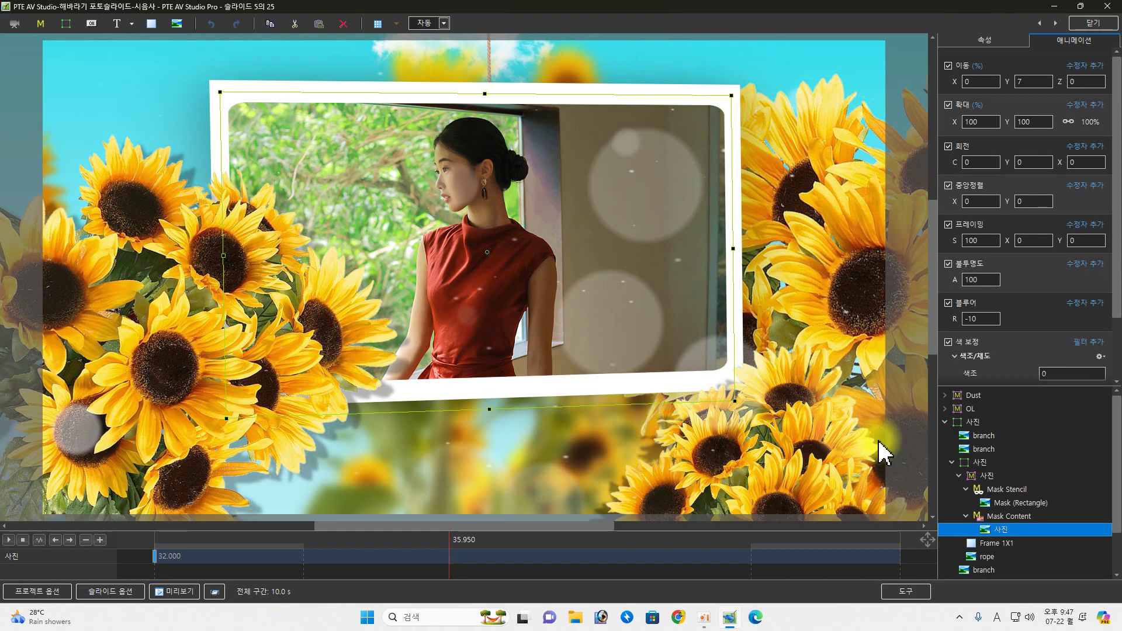
click(945, 422)
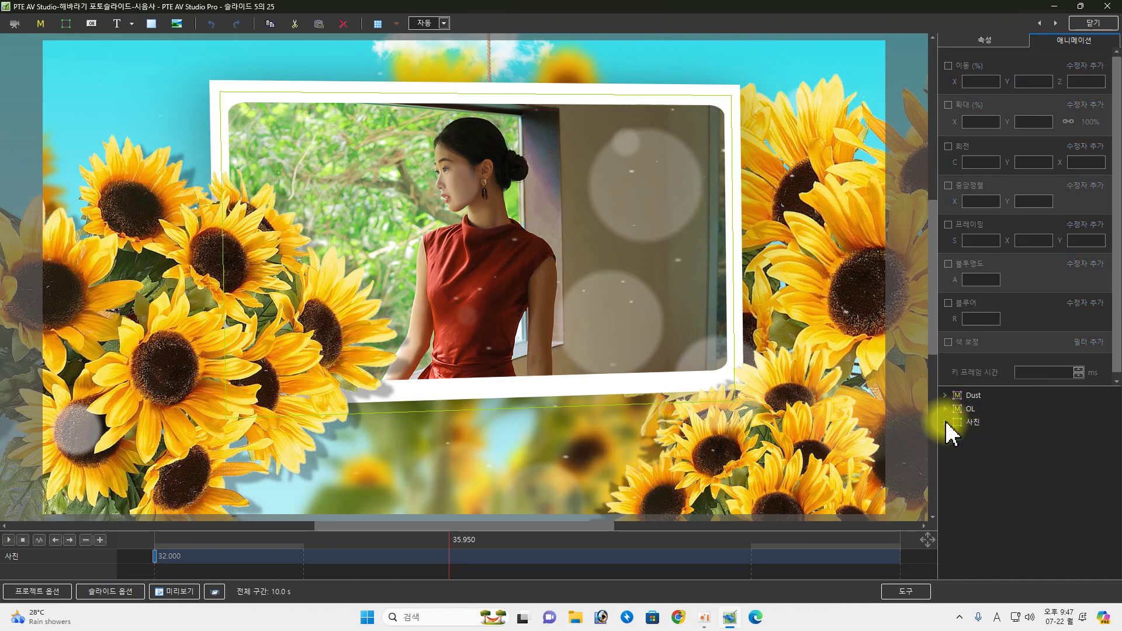
click(946, 422)
click(945, 422)
click(945, 422)
click(952, 463)
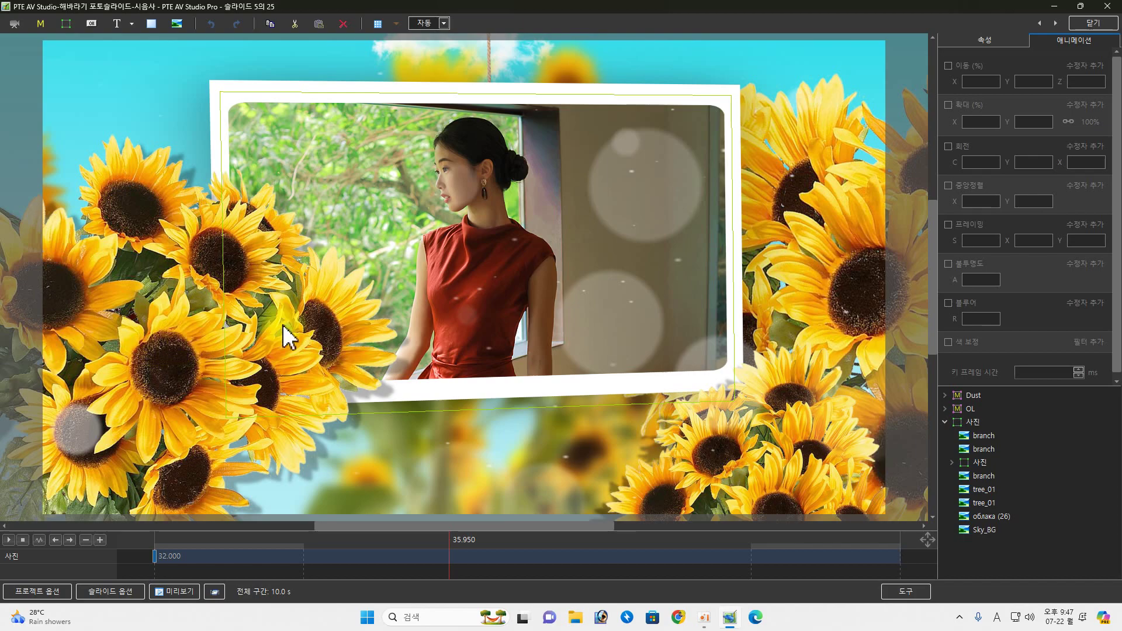
- Set slide 5's upper branch object to 115% scale and a Y position of 68, and scrub the playhead to about 38.9 s
click(972, 438)
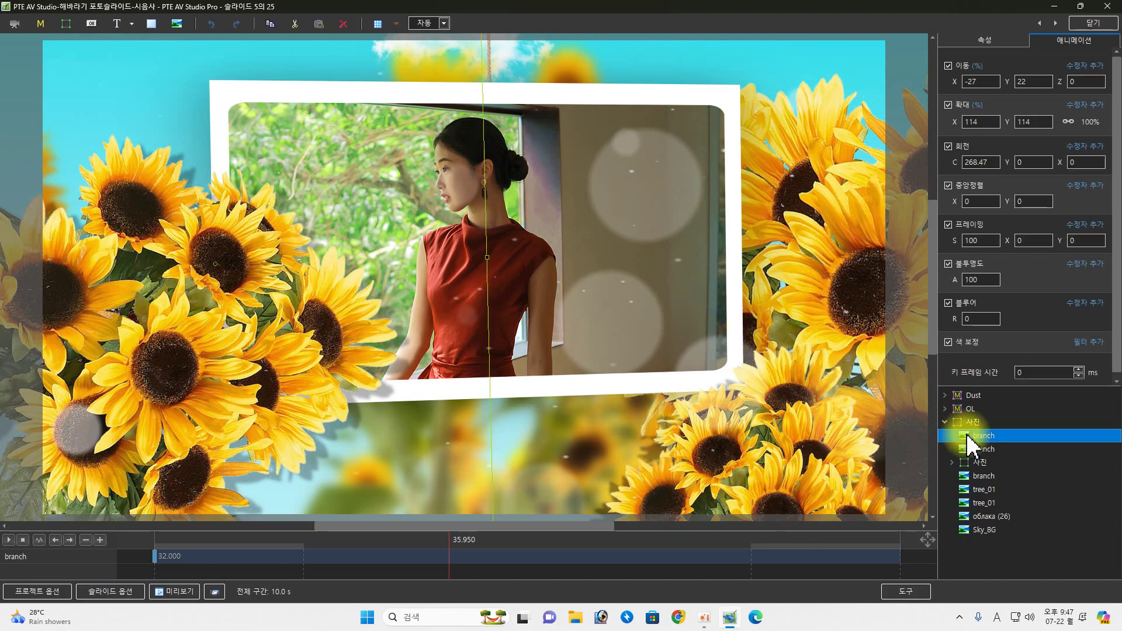
click(977, 450)
click(973, 436)
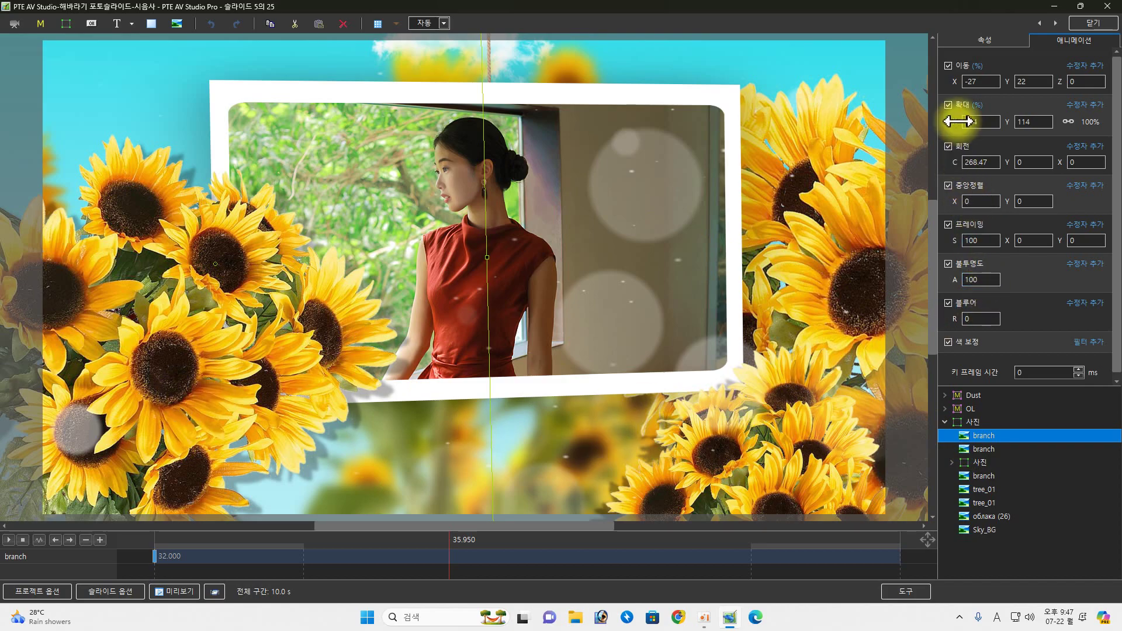
mouse_move(959, 121)
mouse_down()
mouse_move(921, 131)
mouse_move(956, 143)
mouse_up()
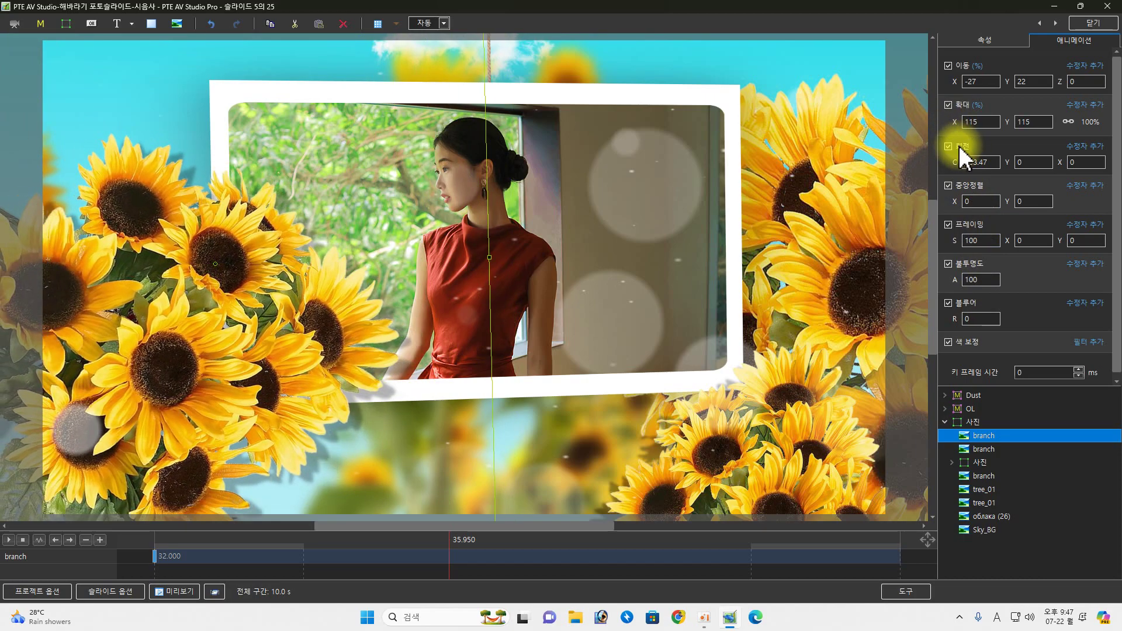
drag(1004, 85, 1024, 111)
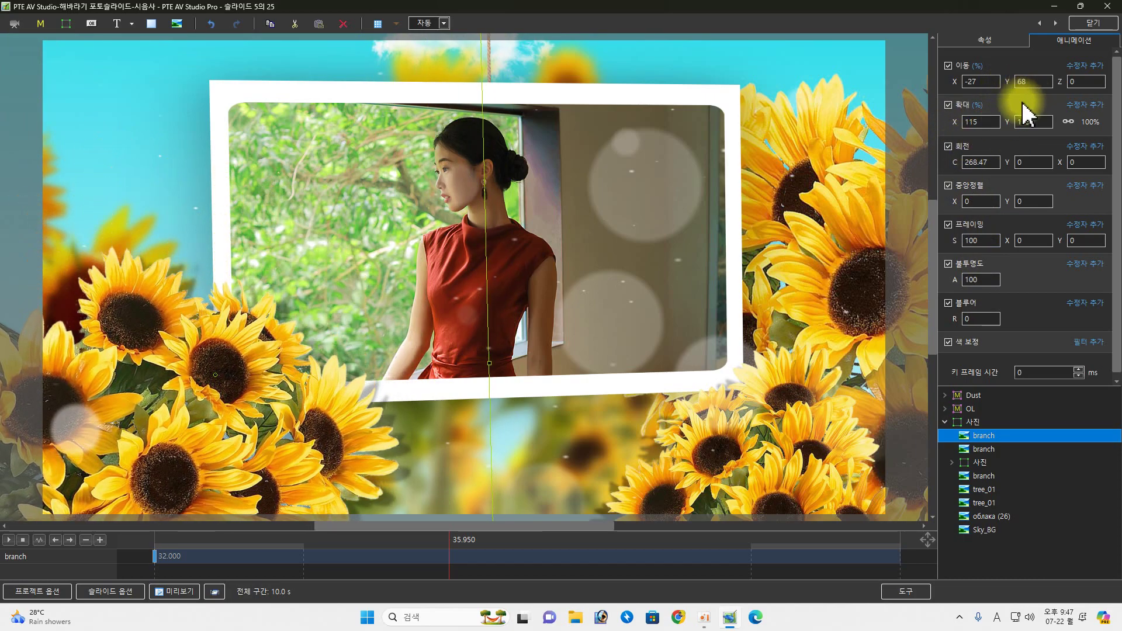
drag(155, 552, 670, 542)
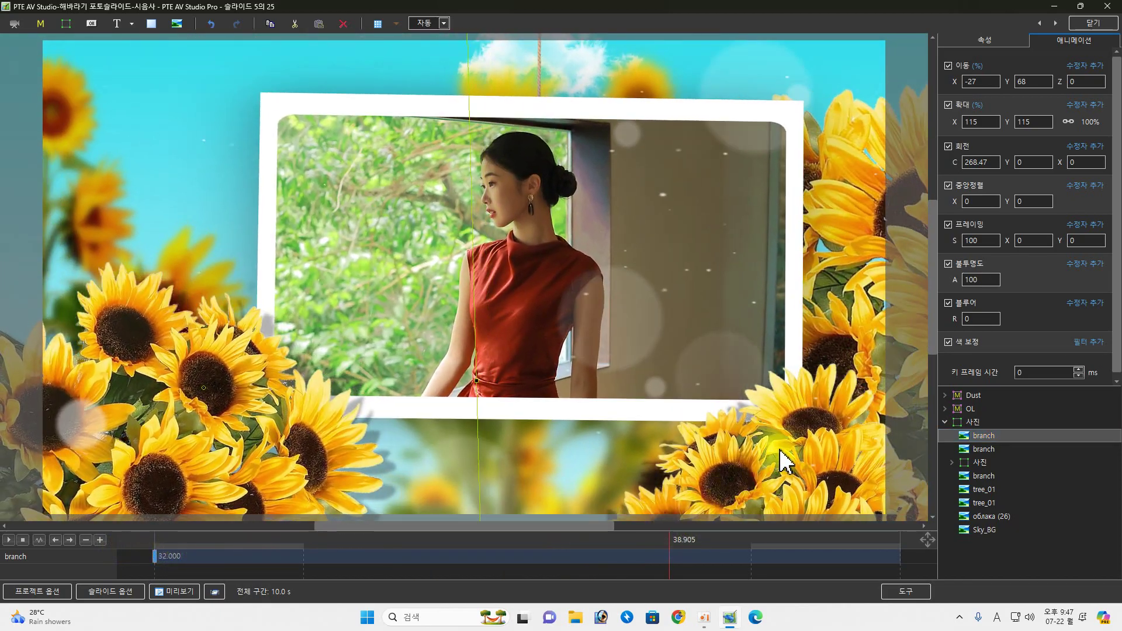
- With the canvas shown at 25%, set slide 5's second branch object to 118% scale and a Y position of 96
click(984, 450)
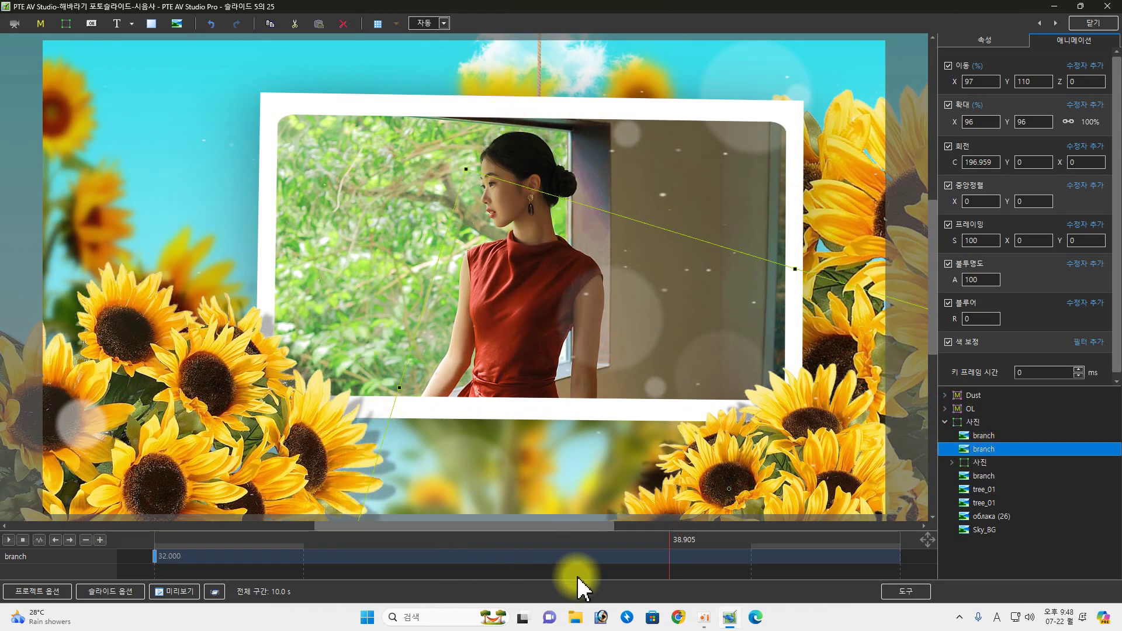
click(444, 23)
click(437, 127)
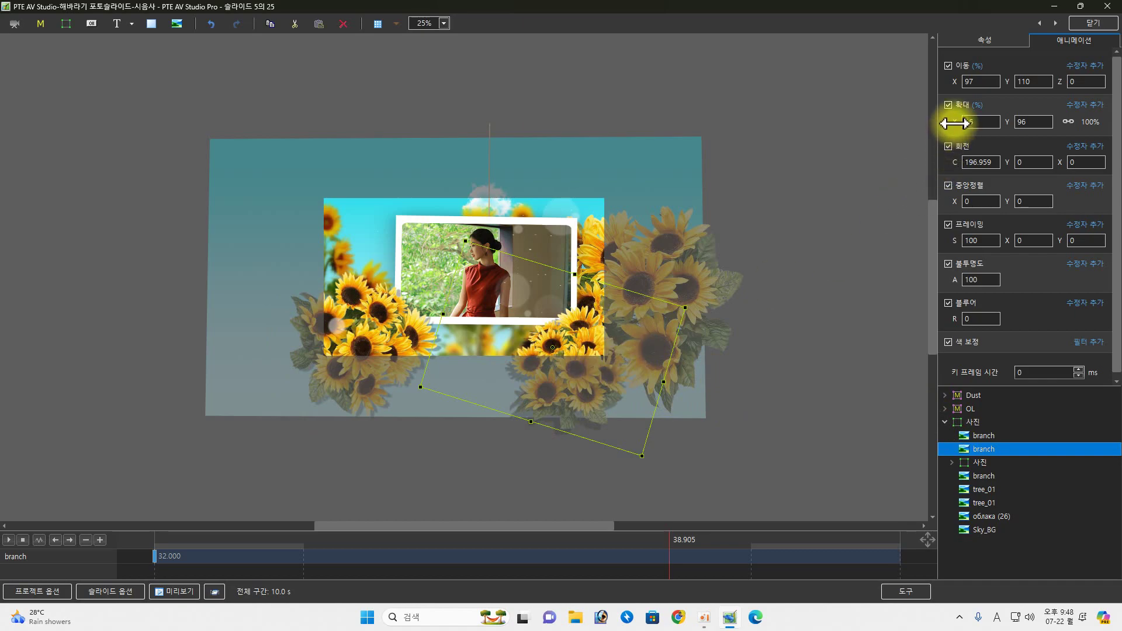
drag(957, 123, 998, 85)
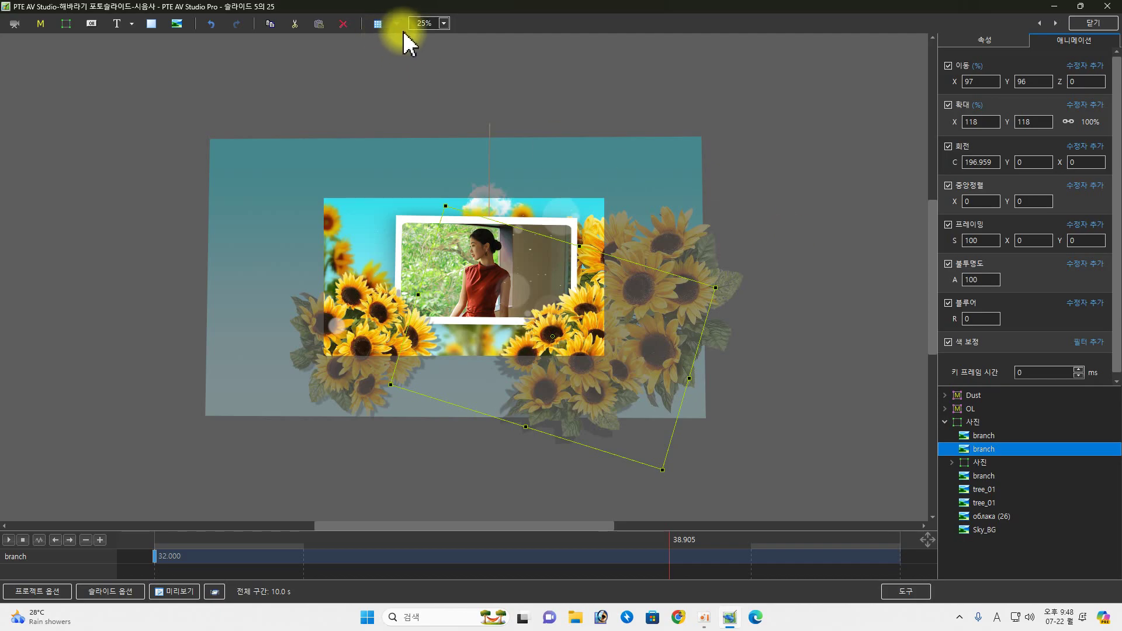
- Return the canvas to automatic zoom and enlarge slide 5's photo frame group to about 135.8% scale
click(443, 24)
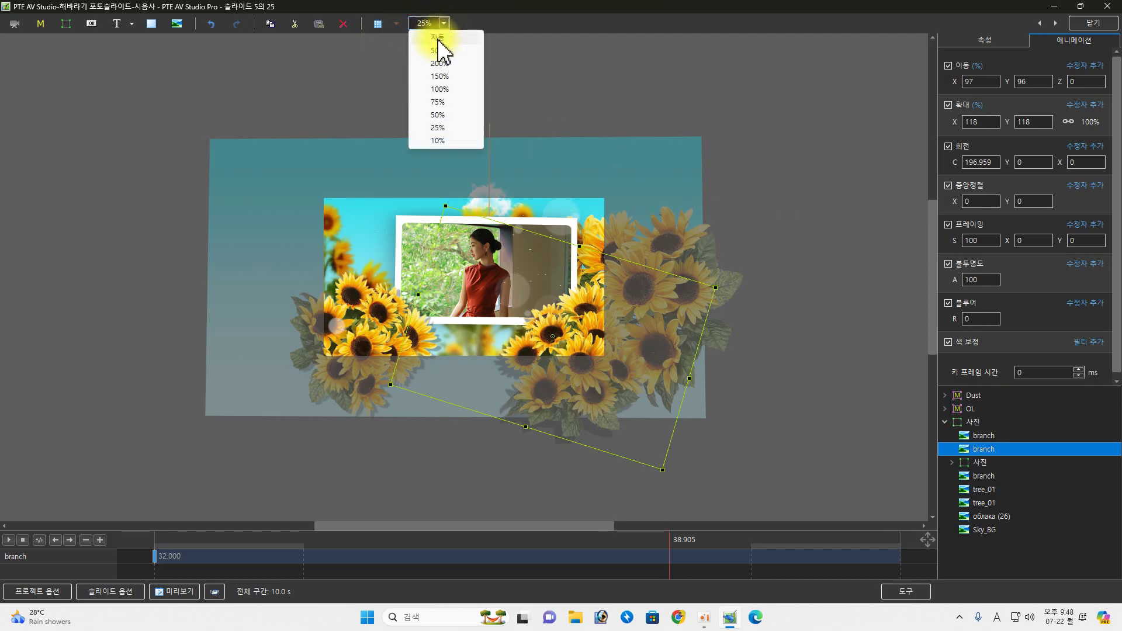
click(442, 45)
drag(147, 553, 526, 536)
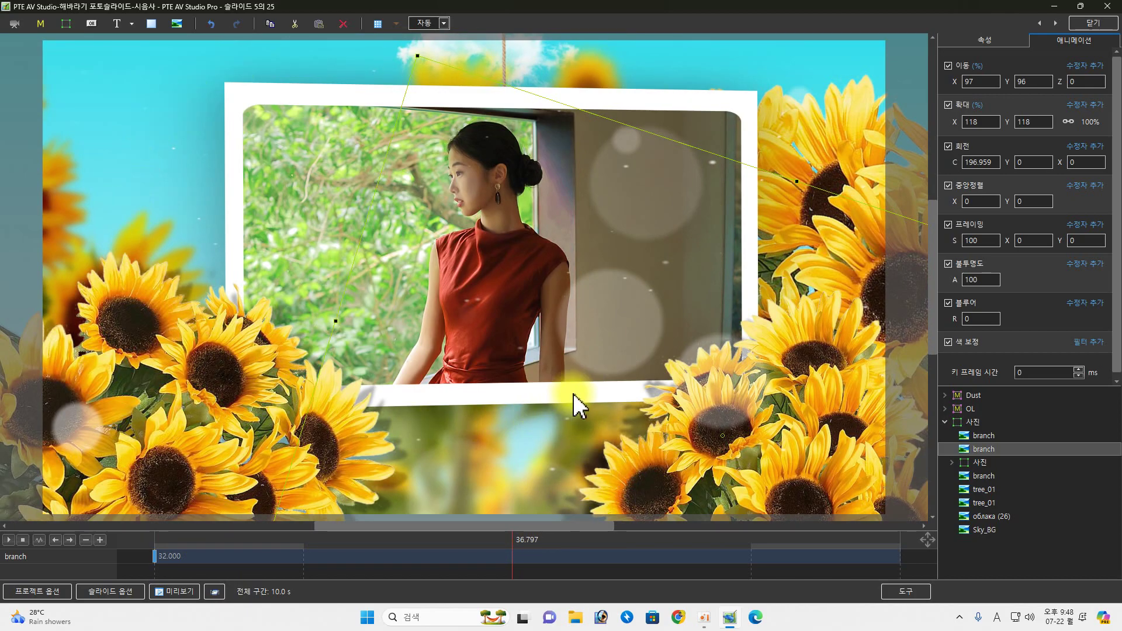
click(974, 462)
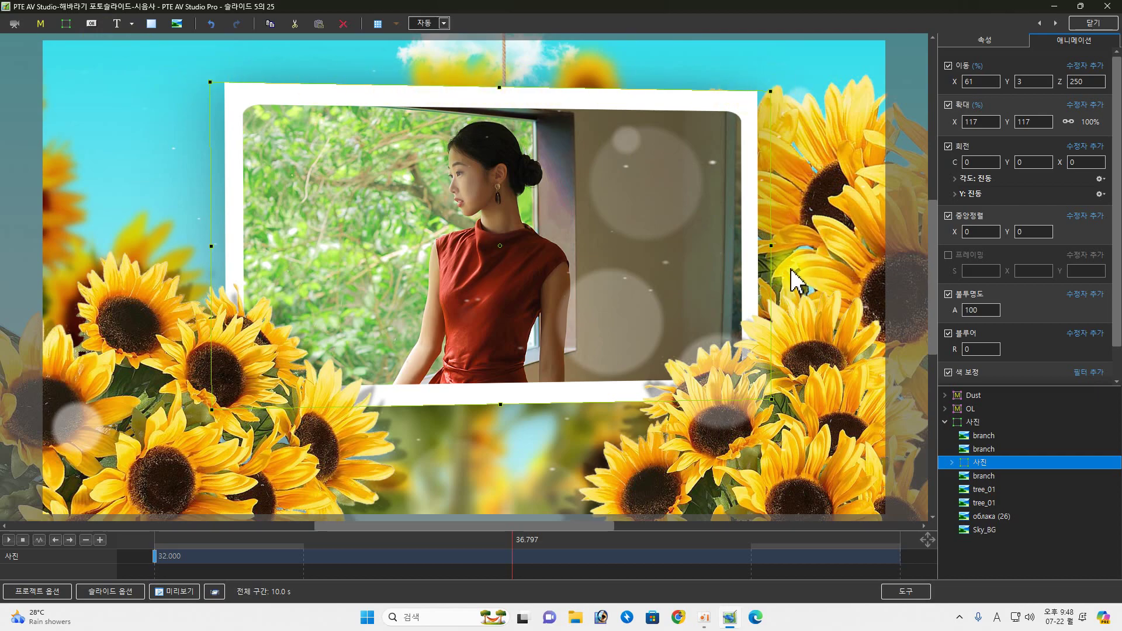
drag(771, 246, 813, 248)
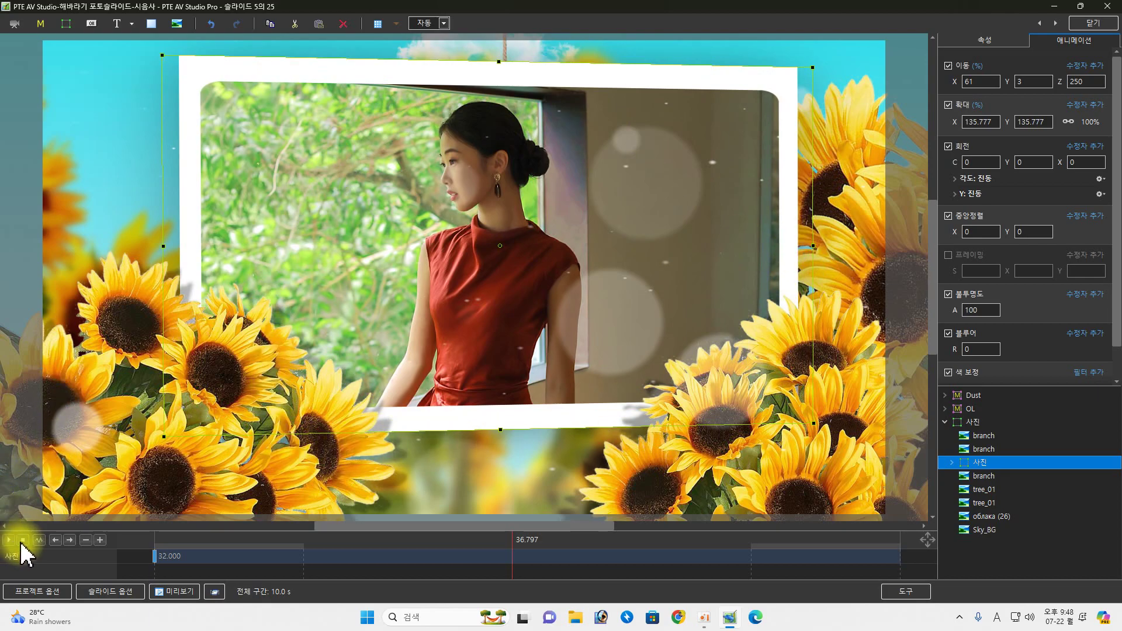
- Expand the frame group, rotate the photo inside its mask content by about -0.108 degrees, and check the slide's motion
click(950, 463)
click(994, 529)
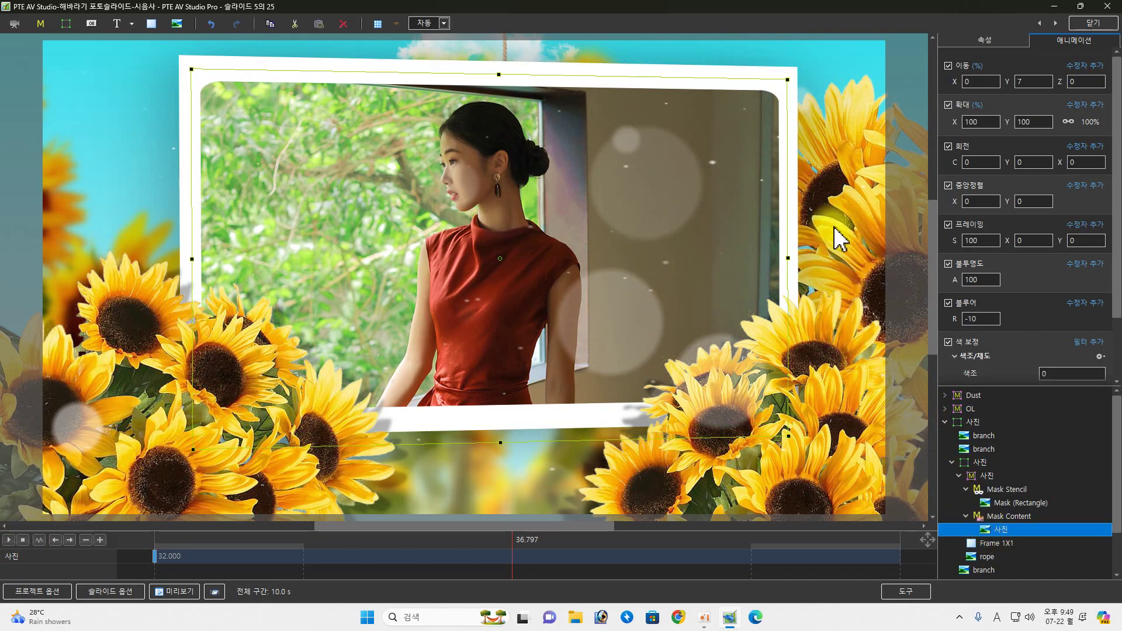
drag(788, 257, 793, 258)
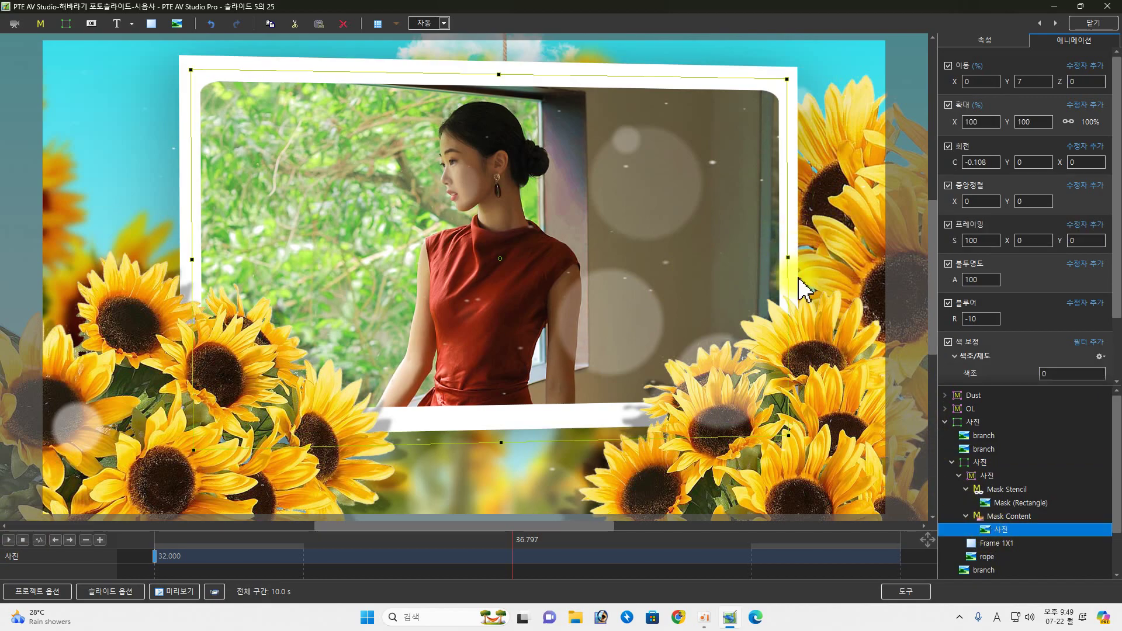
click(21, 540)
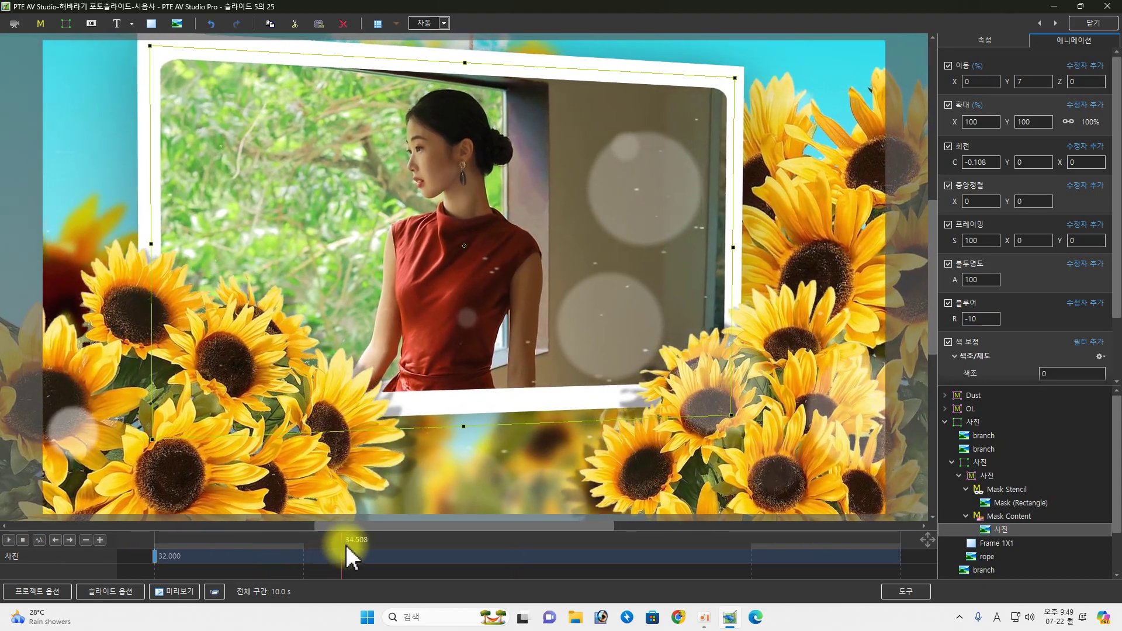
- Set slide 5's first branch object to a Y position of -102, rotate it to about 322 degrees, and scrub the timeline
drag(346, 556, 305, 533)
click(972, 437)
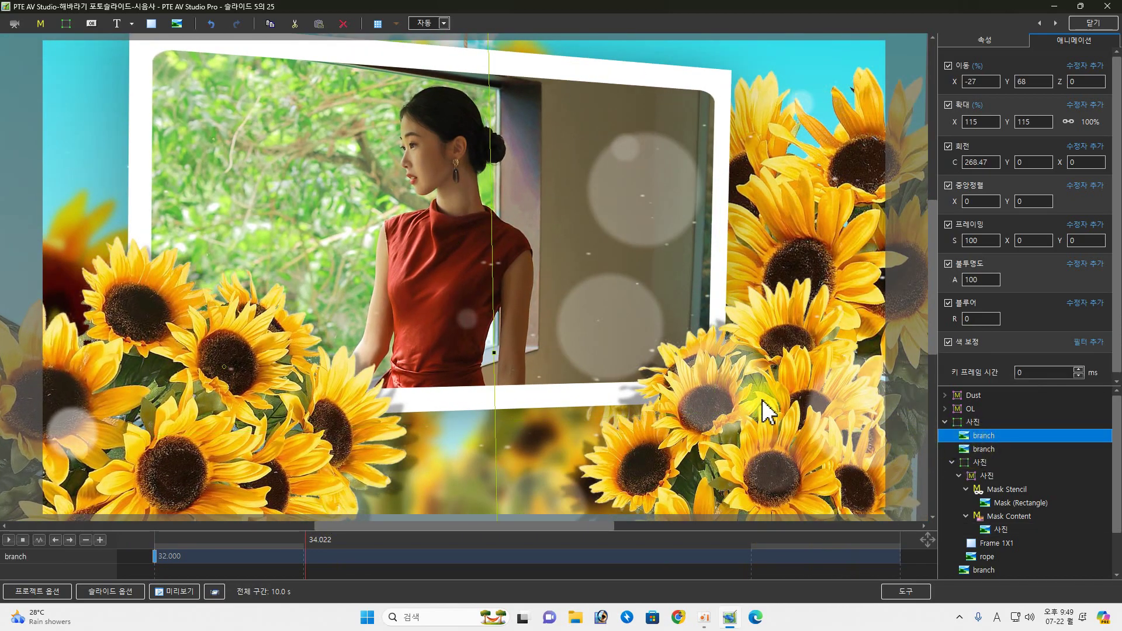
drag(1012, 82, 912, 86)
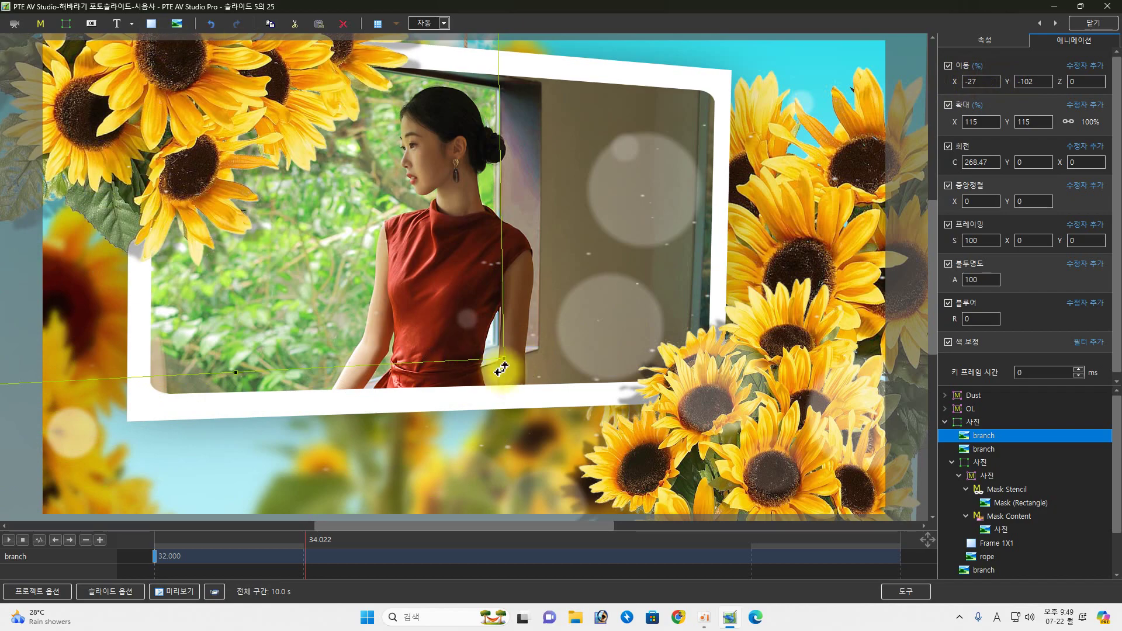
drag(510, 359, 484, 373)
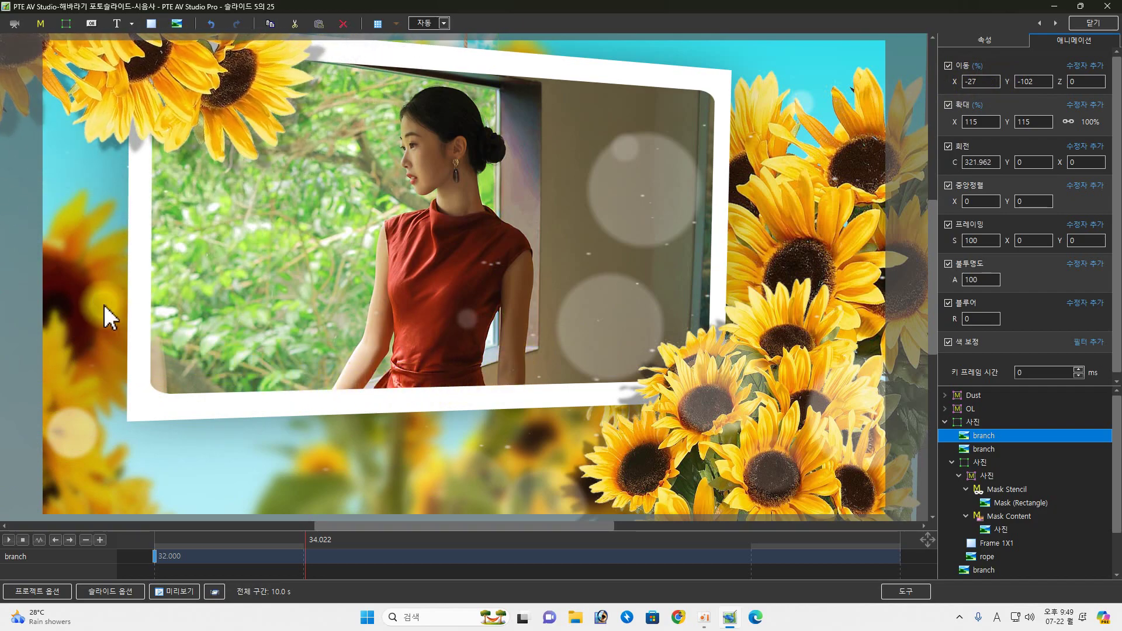
drag(166, 534, 635, 607)
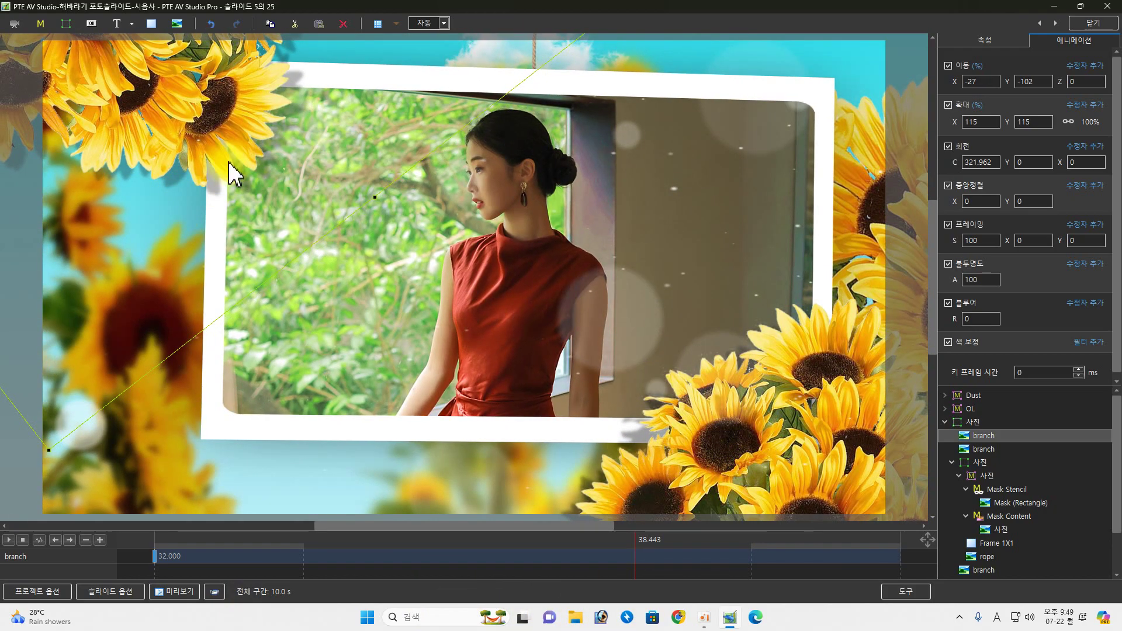
drag(143, 544, 652, 549)
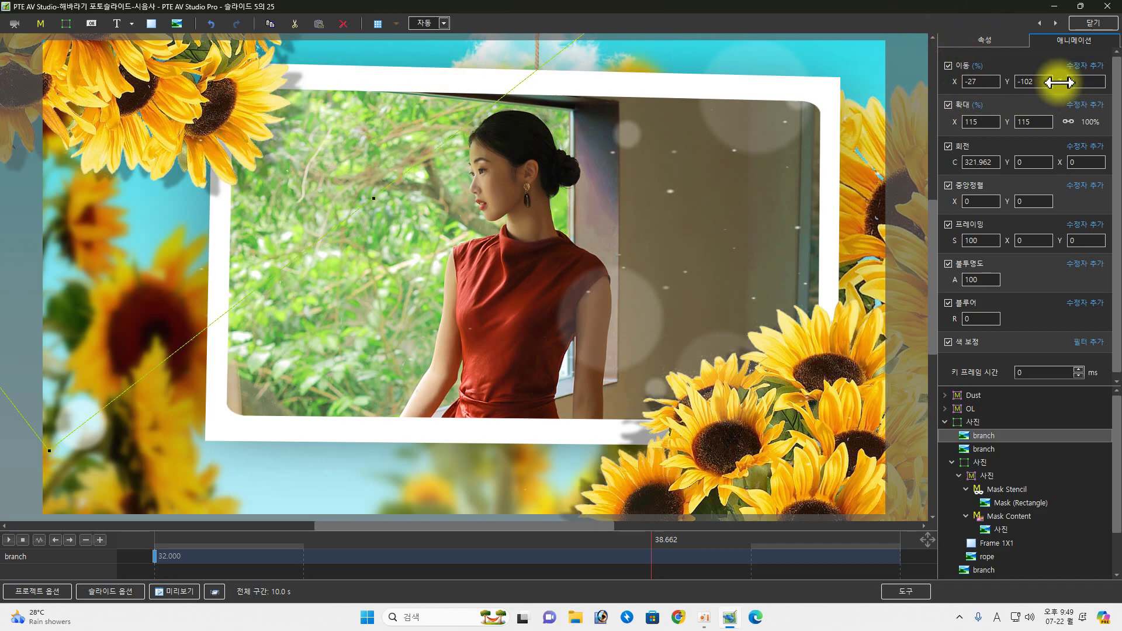
- Try a Z position of -94 on the first branch object and check it along the timeline to about 36.95 s
drag(1059, 83, 1005, 106)
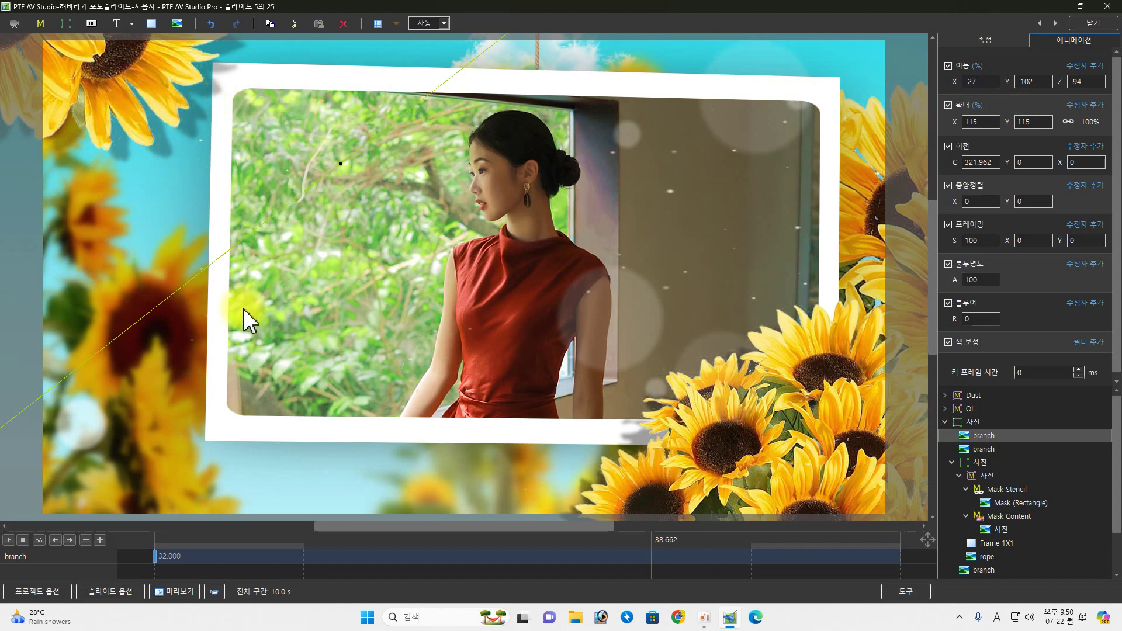
drag(153, 543, 592, 570)
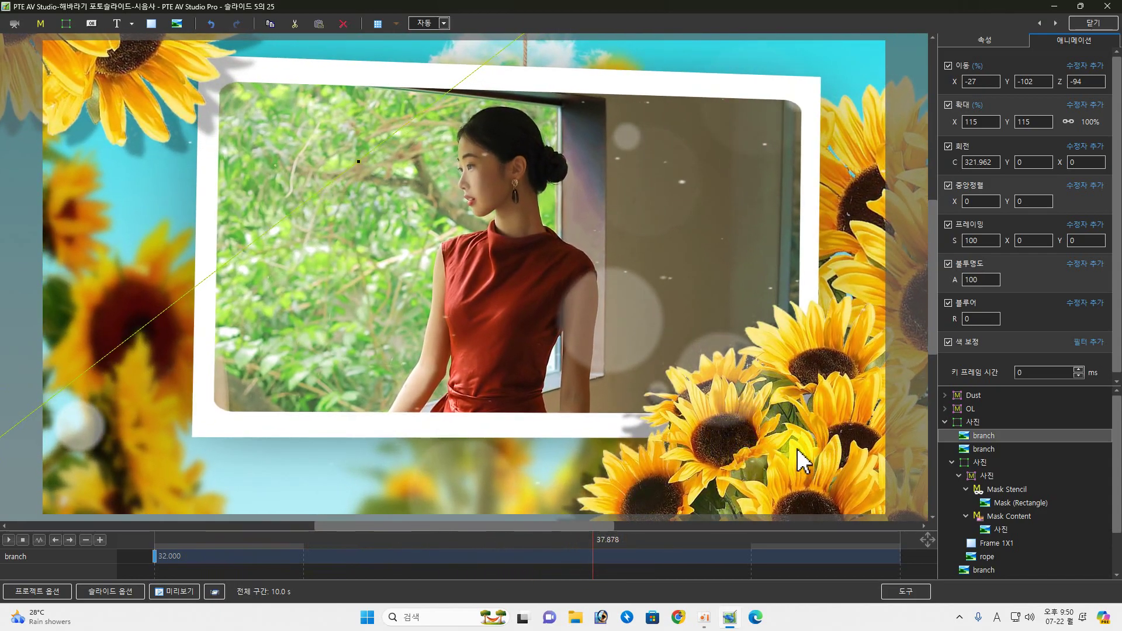
drag(283, 547, 526, 551)
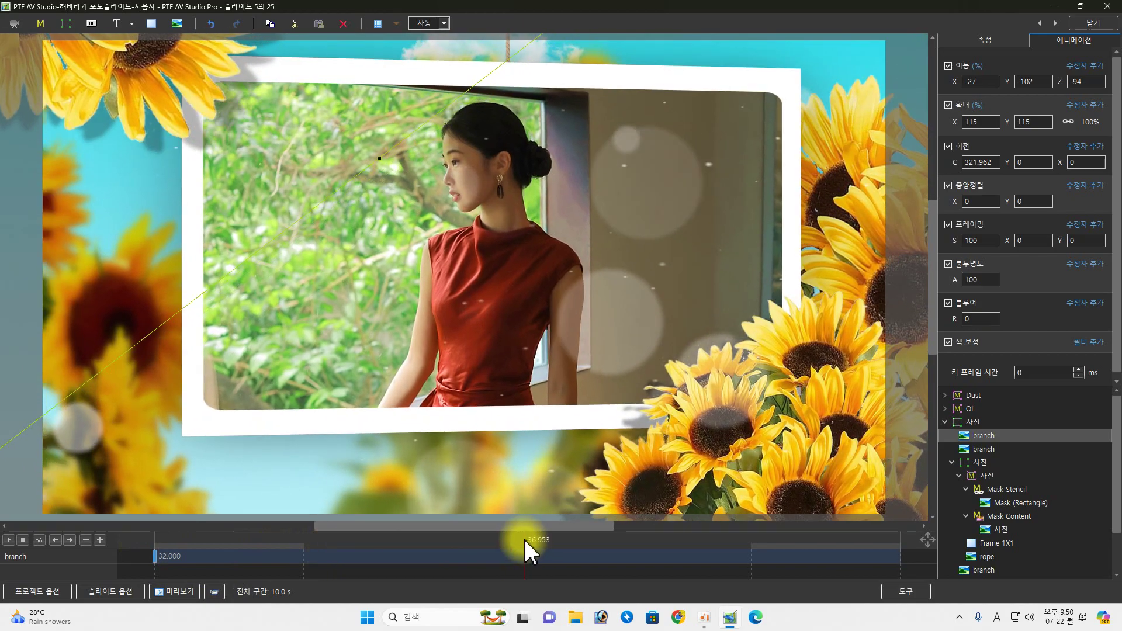
- Try the first branch object at 69% scale with position X -11, Y -31, Z -113, and scrub the timeline to check it
click(1052, 122)
drag(1060, 82, 1049, 82)
drag(956, 127, 927, 130)
drag(1009, 79, 959, 82)
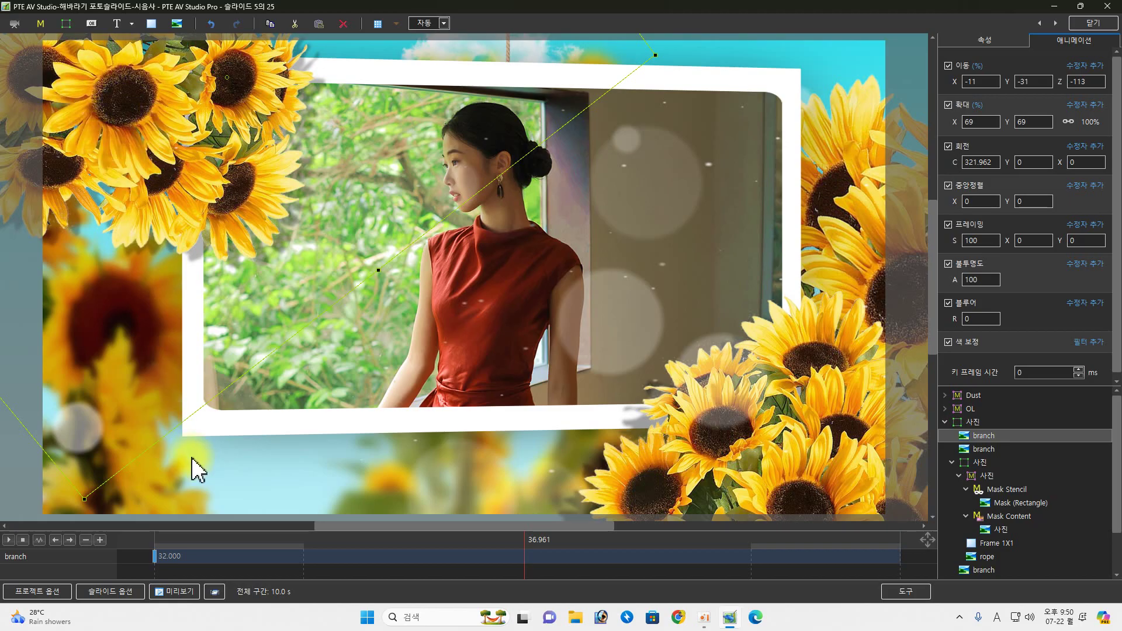
drag(148, 537, 426, 549)
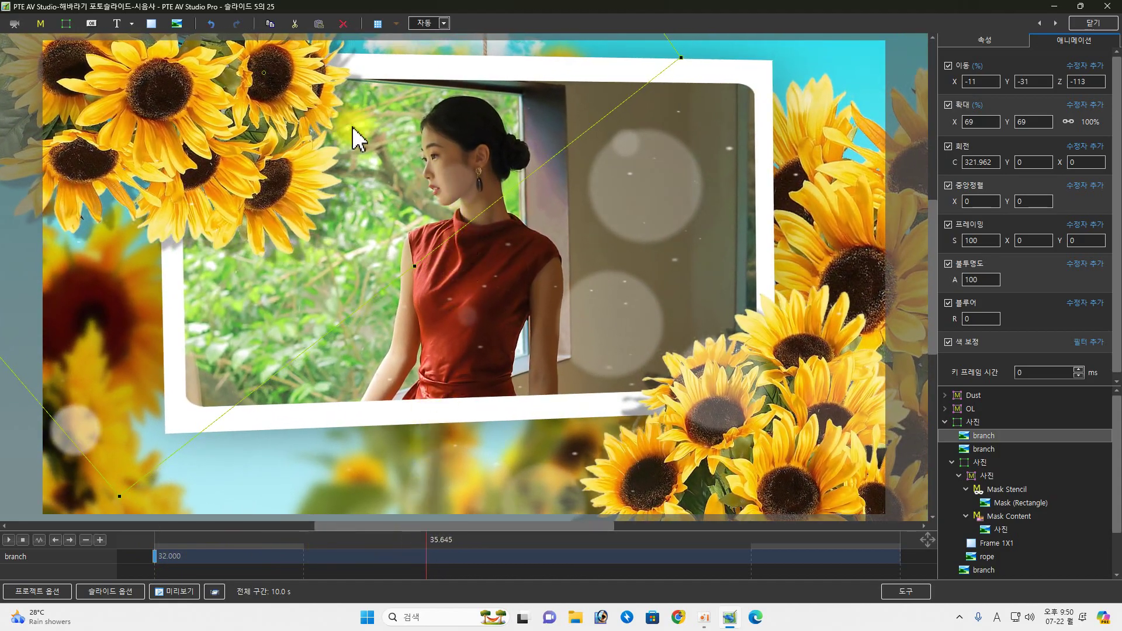
drag(177, 548, 531, 548)
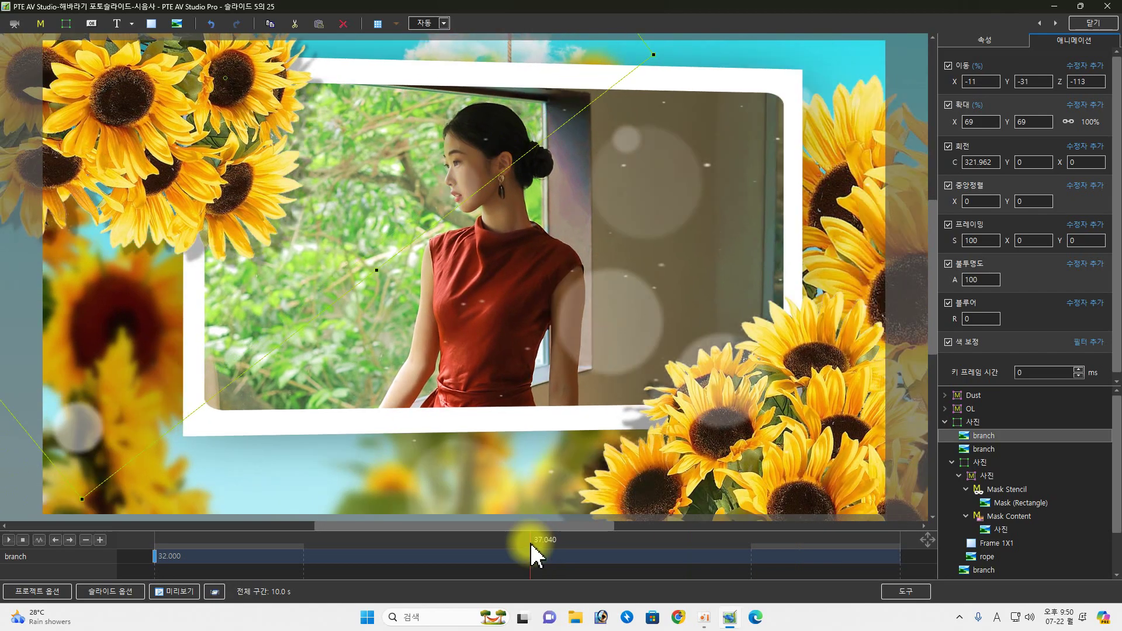
- Undo the recent scale, position and depth changes on the first branch object
click(210, 24)
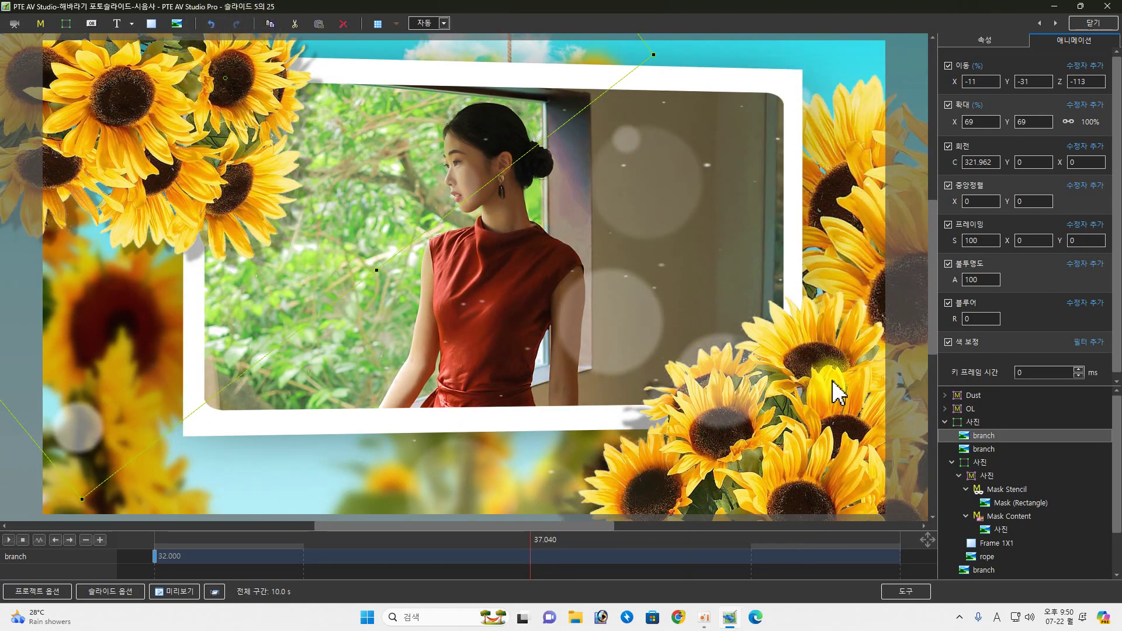
click(986, 440)
click(211, 28)
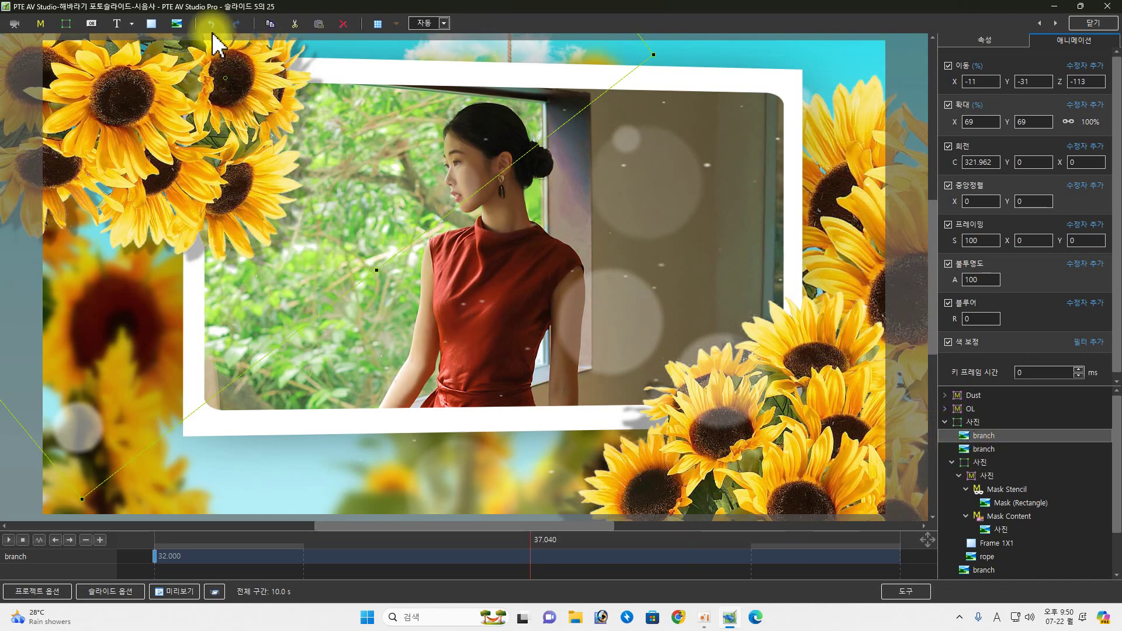
click(211, 26)
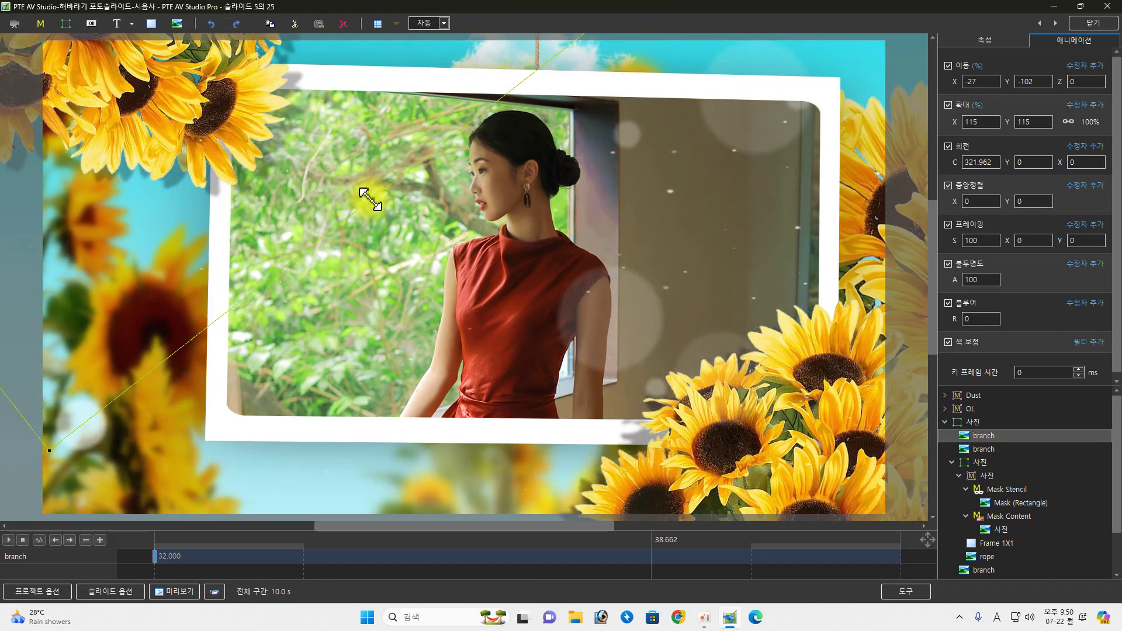
- Enlarge the first branch object to about 125.8%, set its Y position to 97, and scrub the playhead to about 34.57 s
drag(371, 195, 388, 218)
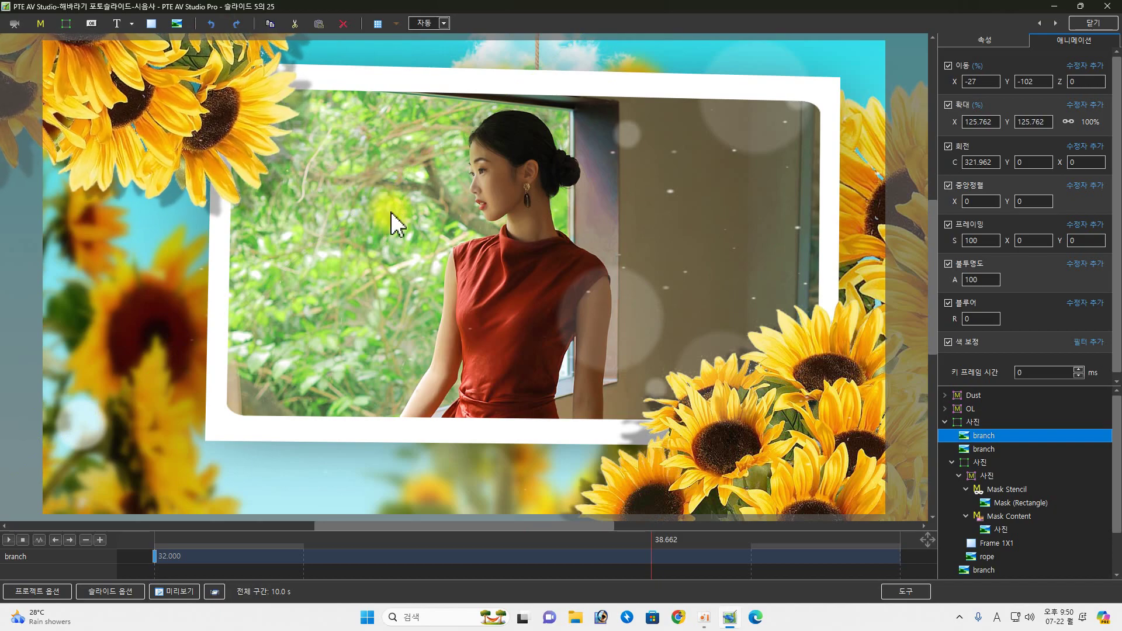
drag(1004, 81, 1113, 97)
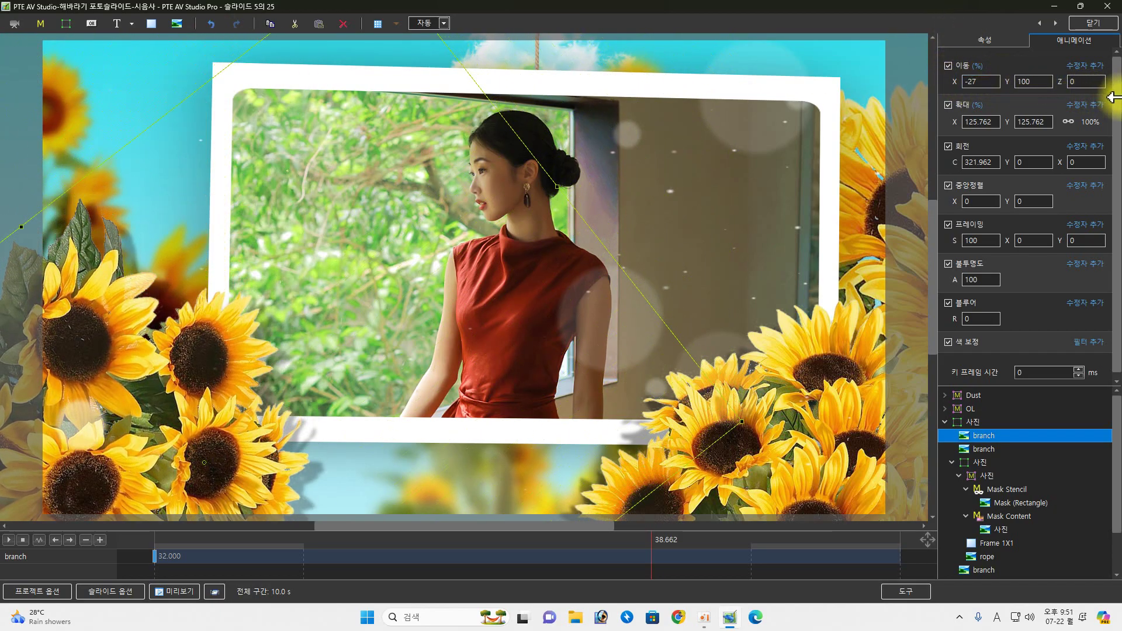
click(188, 546)
drag(188, 552, 347, 551)
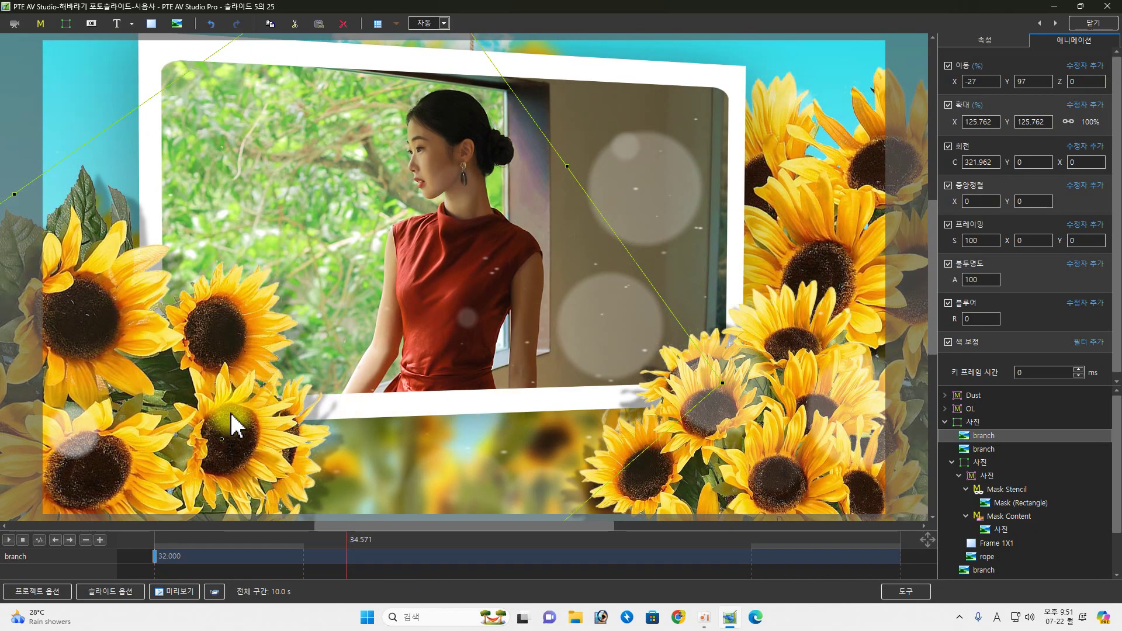
- Set the first branch object's X position to -24 and scrub the playhead to about 41.78 s
drag(959, 76, 991, 85)
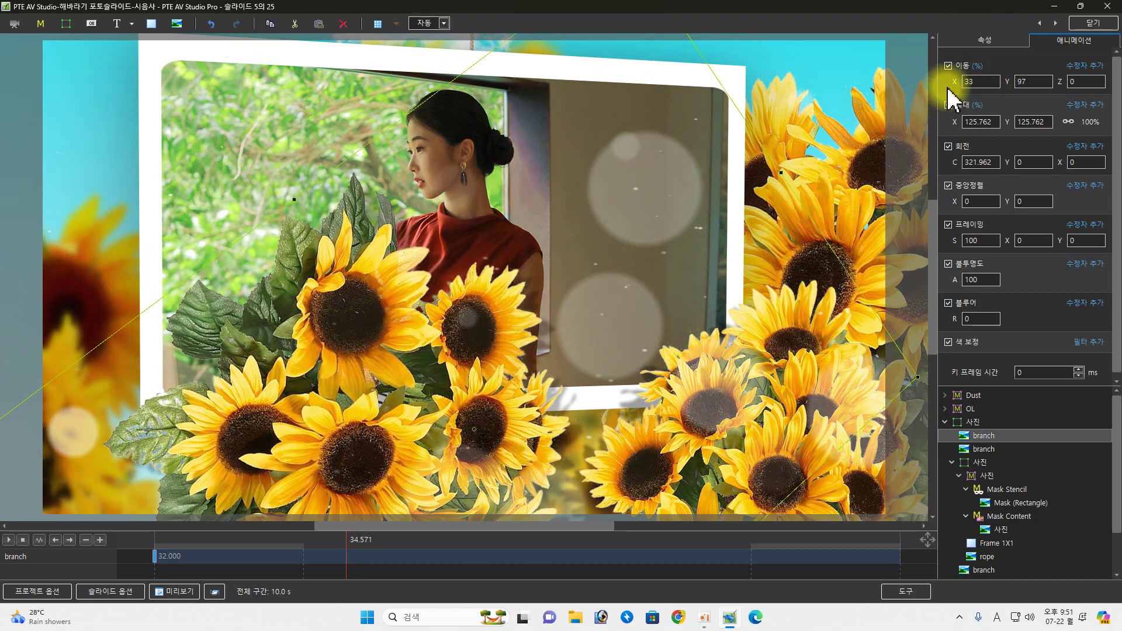
drag(958, 83, 924, 93)
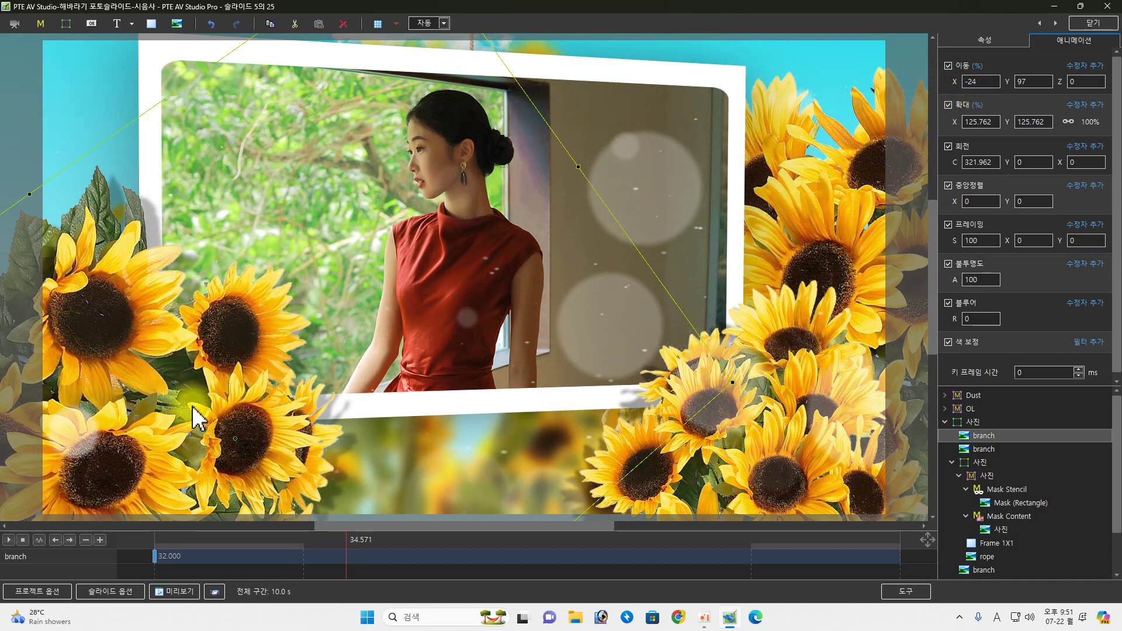
drag(155, 547, 1082, 88)
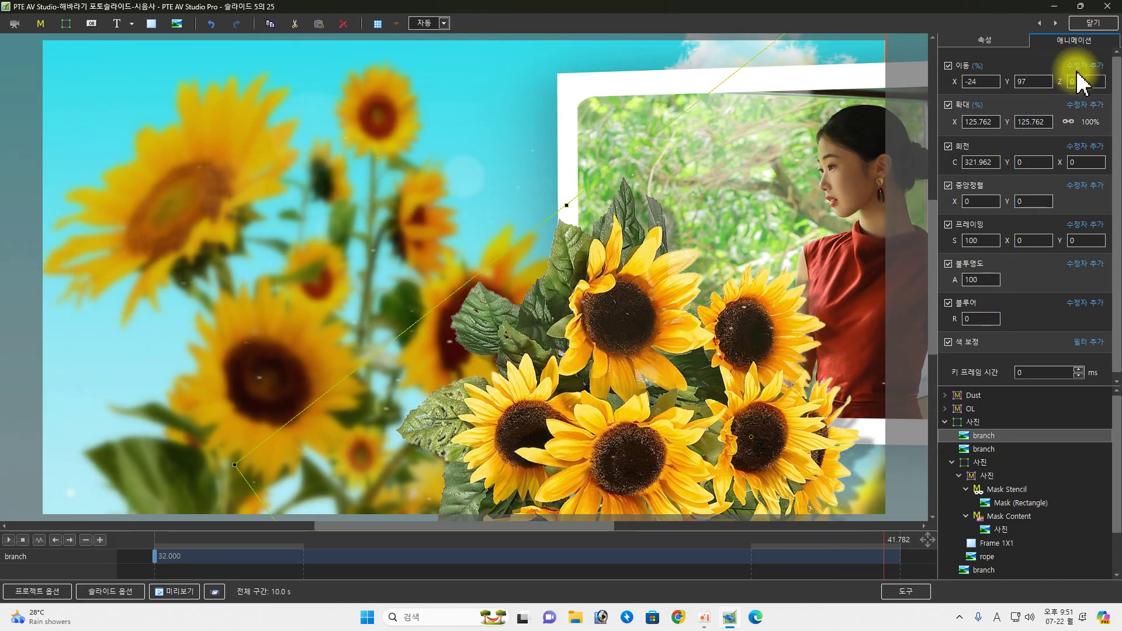
- Close the object editor and bring the end of the slide list, slides 20 to 25, into view
click(1093, 23)
drag(292, 561, 1094, 533)
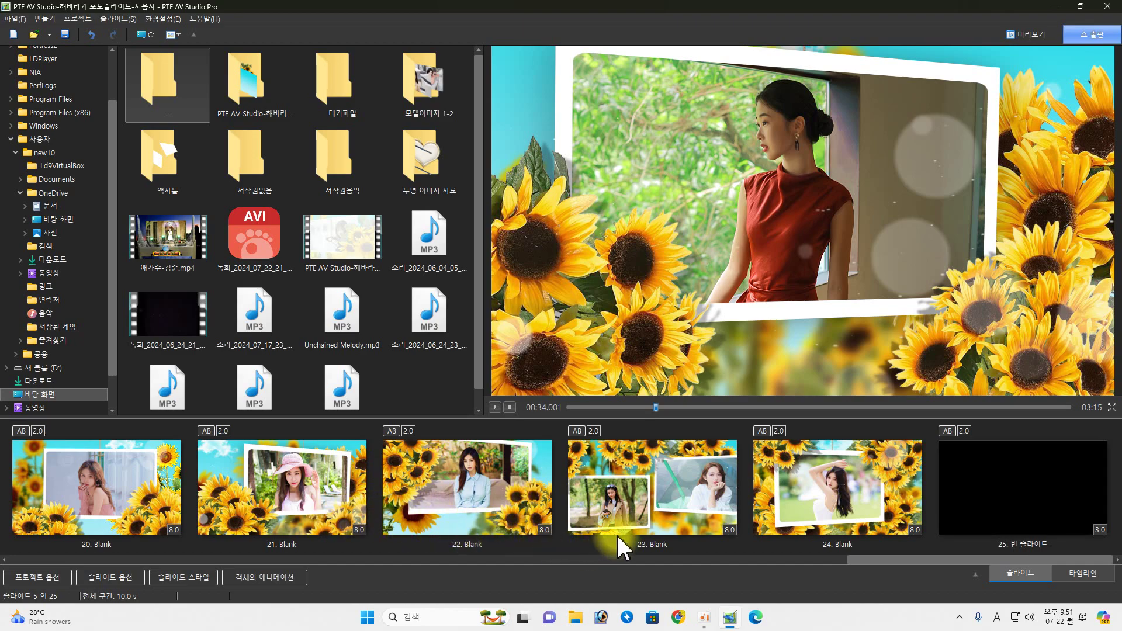
drag(888, 562, 1007, 568)
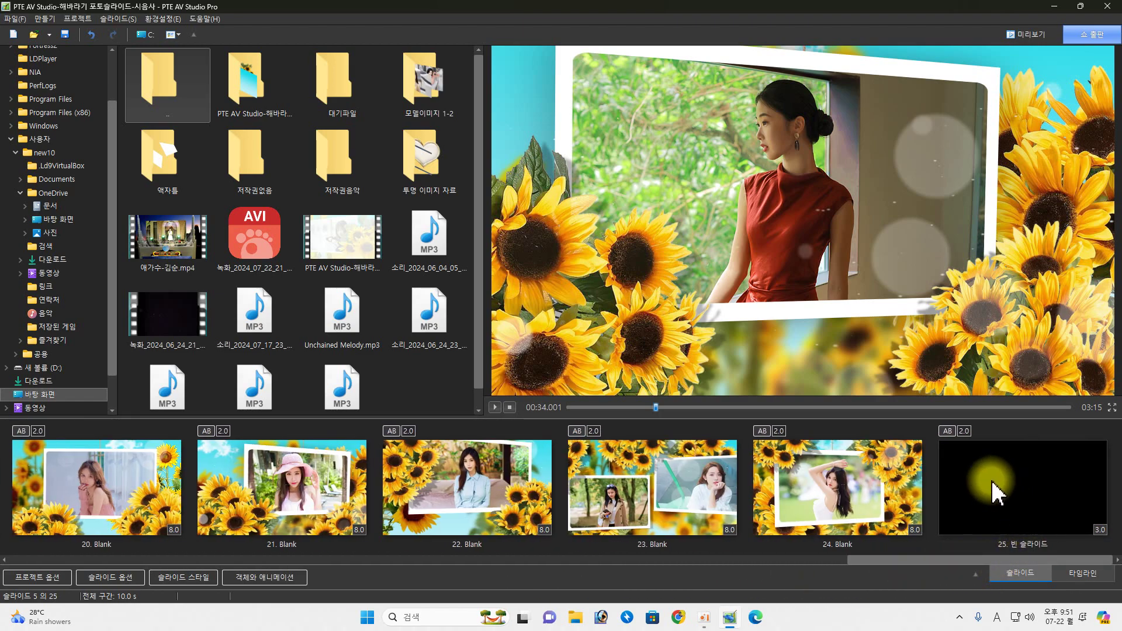